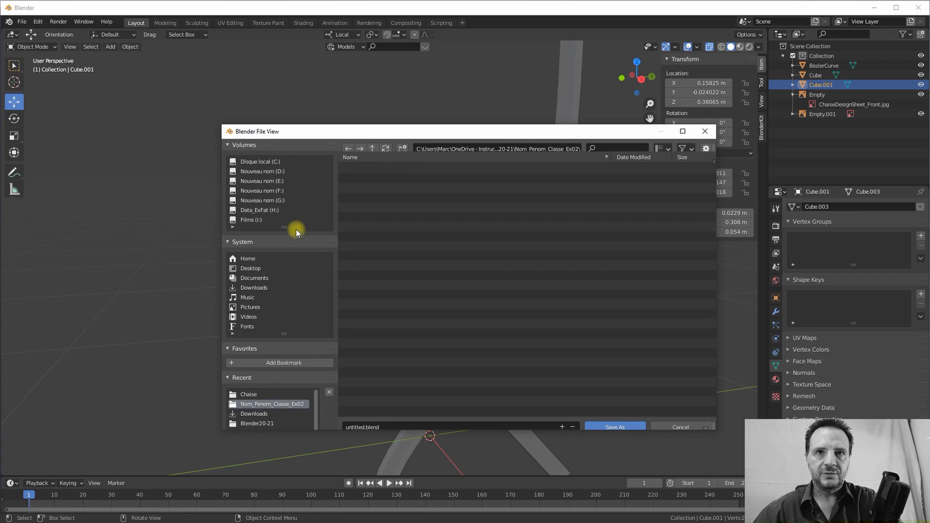
Browse the save location to the Nom_Prenom_Classe_Ex01 folder, examine its versioned files, and close the file browser without saving.
left_click(254, 396)
left_click(251, 404)
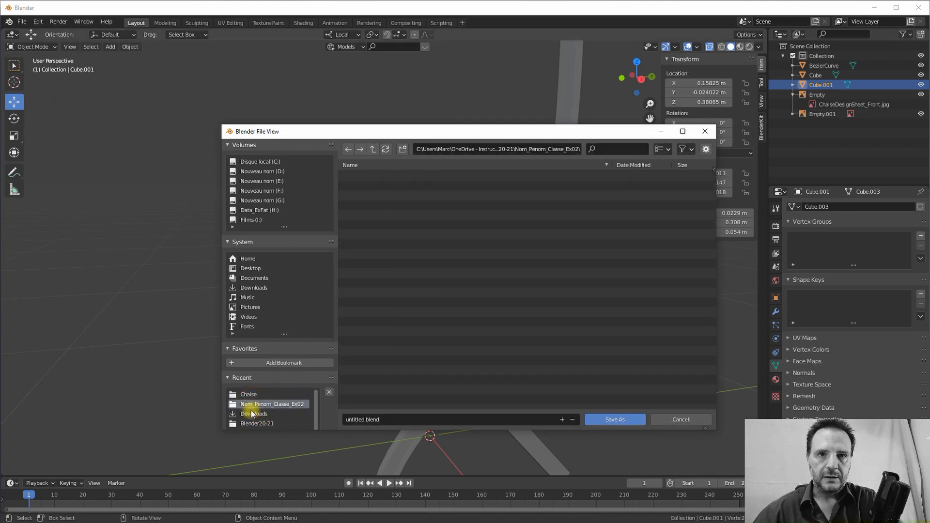
left_click(251, 415)
left_click(252, 423)
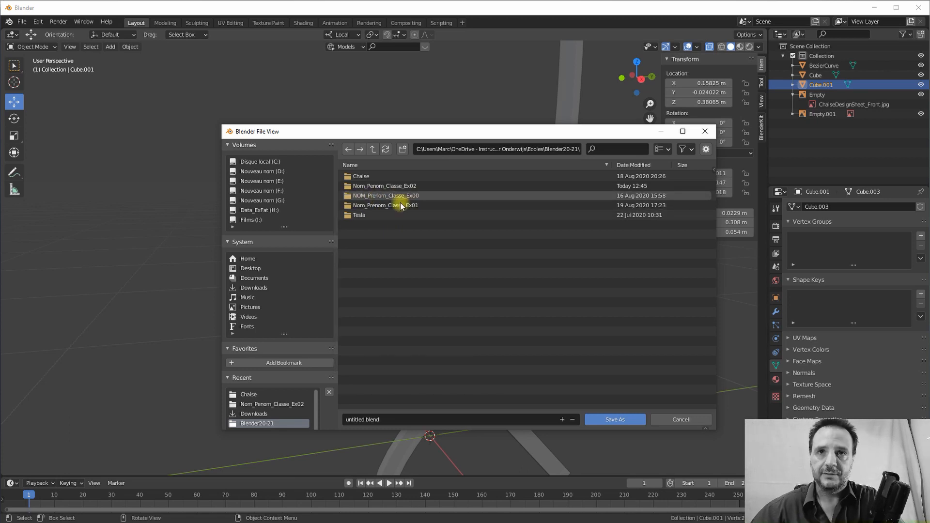
double_click(375, 206)
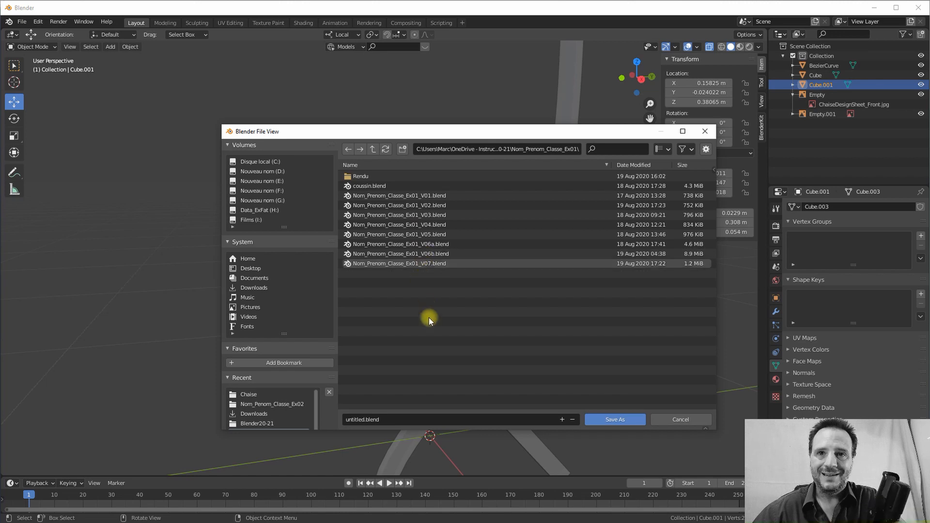
left_click(679, 421)
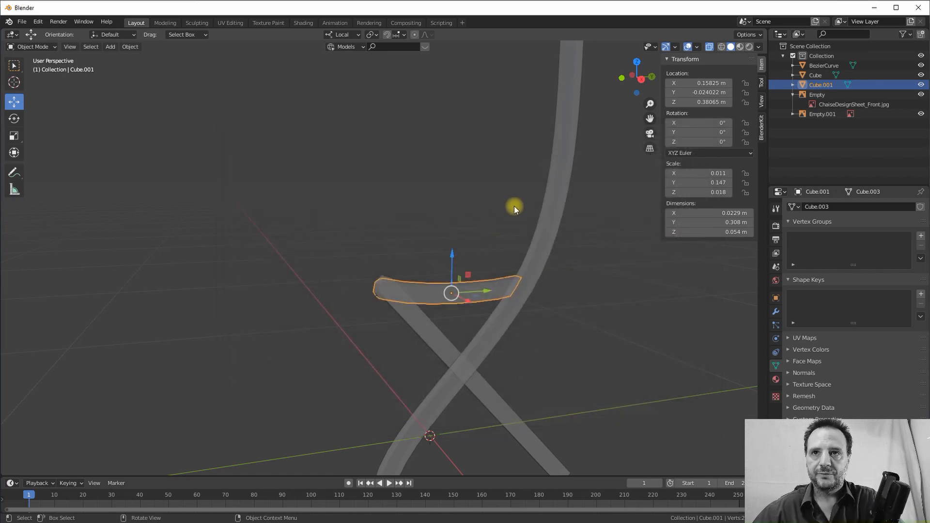
Apply the location of the long curved back leg so its origin moves to the world origin.
middle_click_drag(483, 202, 518, 199)
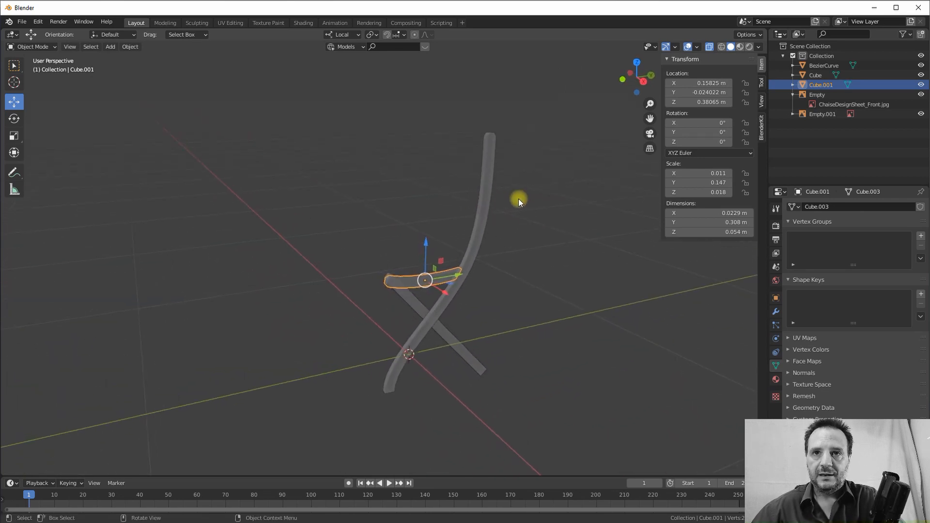
middle_click_drag(456, 193, 432, 198, "shift")
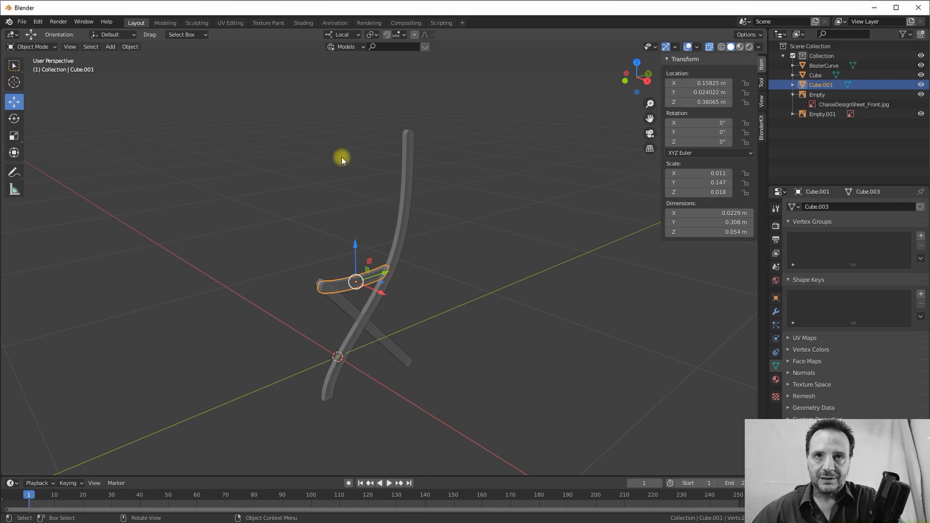
middle_click_drag(243, 331, 429, 210)
left_click(404, 223)
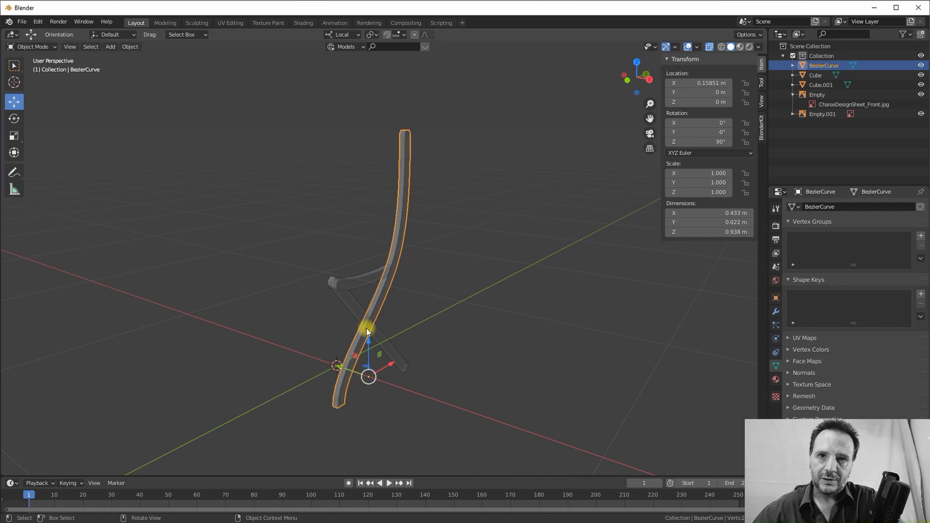
middle_click_drag(361, 344, 339, 371)
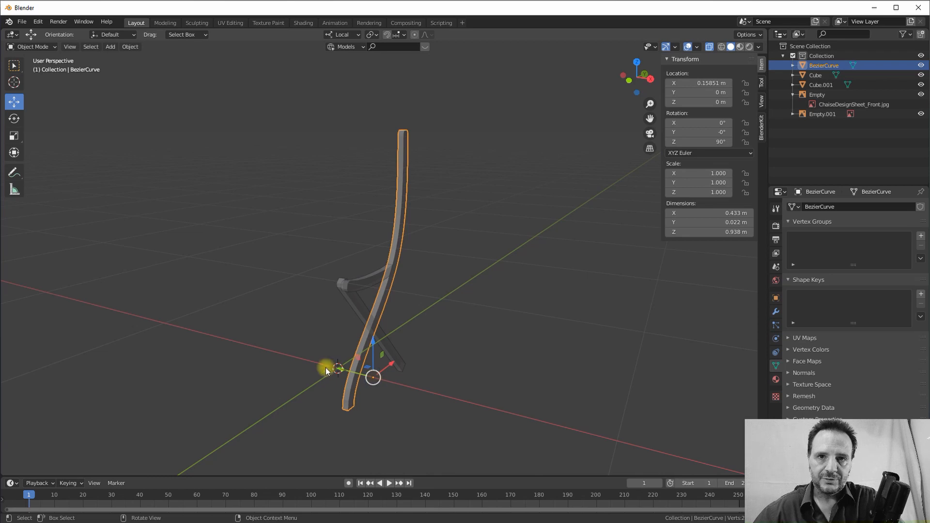
middle_click_drag(399, 348, 363, 310)
left_click(131, 47)
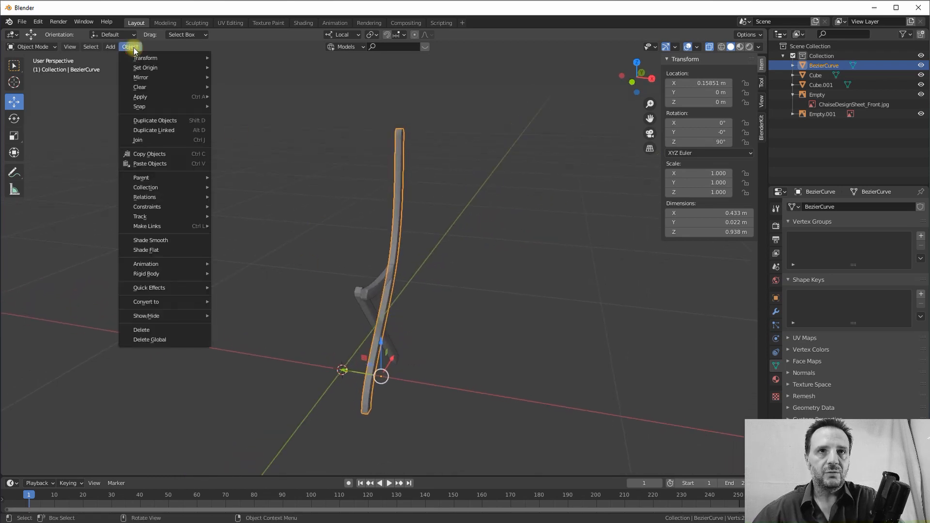
mouse_move(187, 96)
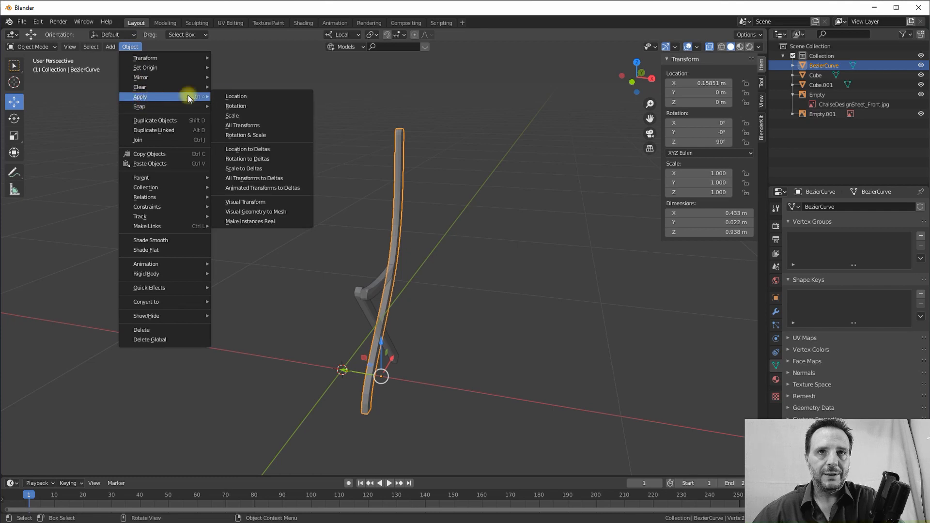
left_click(235, 97)
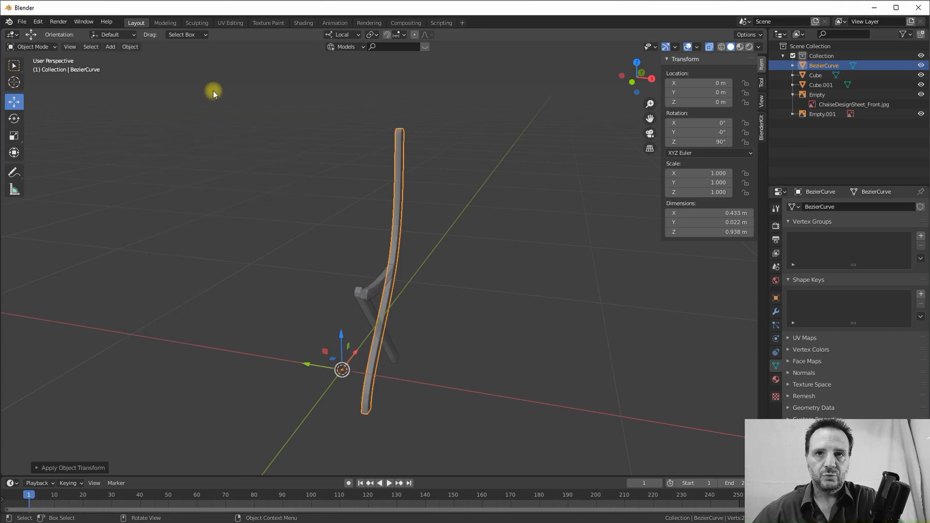
Apply the location of the curved seat side rail, Cube.001.
left_click(379, 281)
left_click(130, 46)
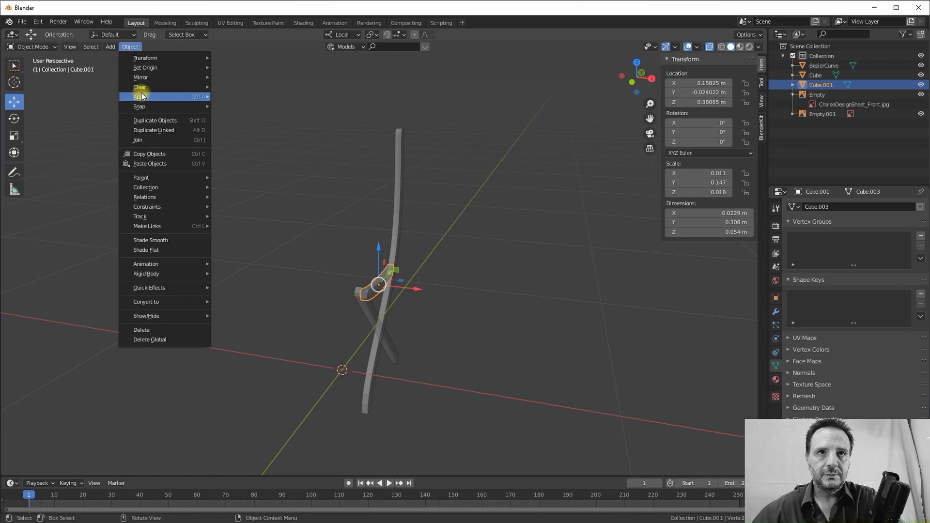
mouse_move(142, 96)
key("Return")
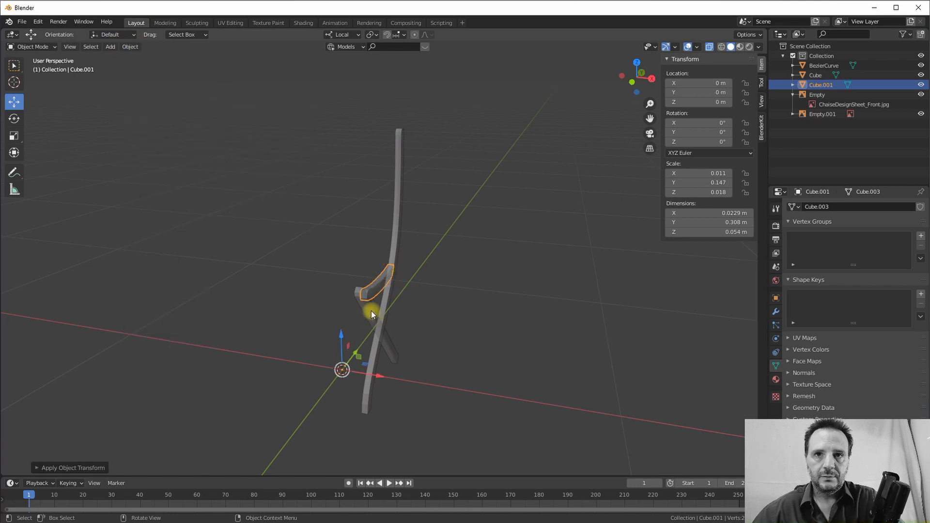
Apply the location of the straight diagonal leg, leaving its rotation and scale unapplied.
left_click(367, 308)
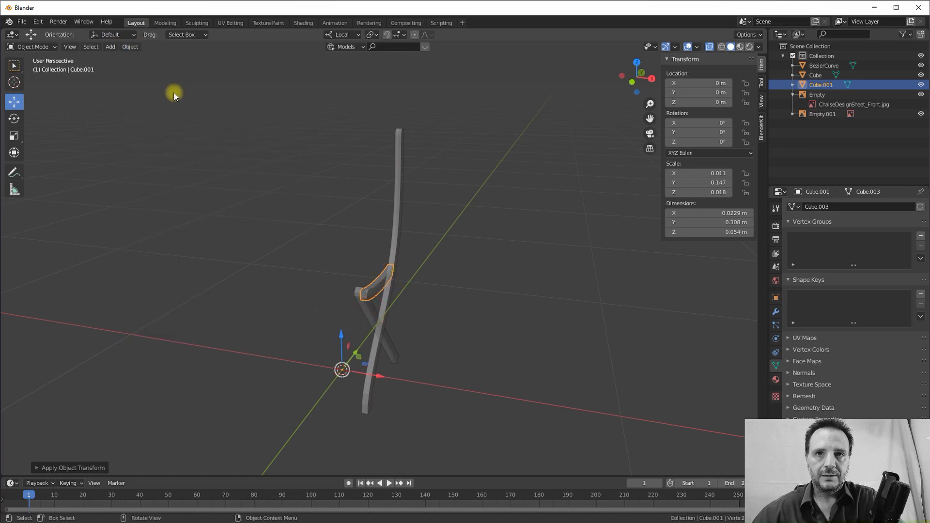
left_click(132, 47)
mouse_move(140, 96)
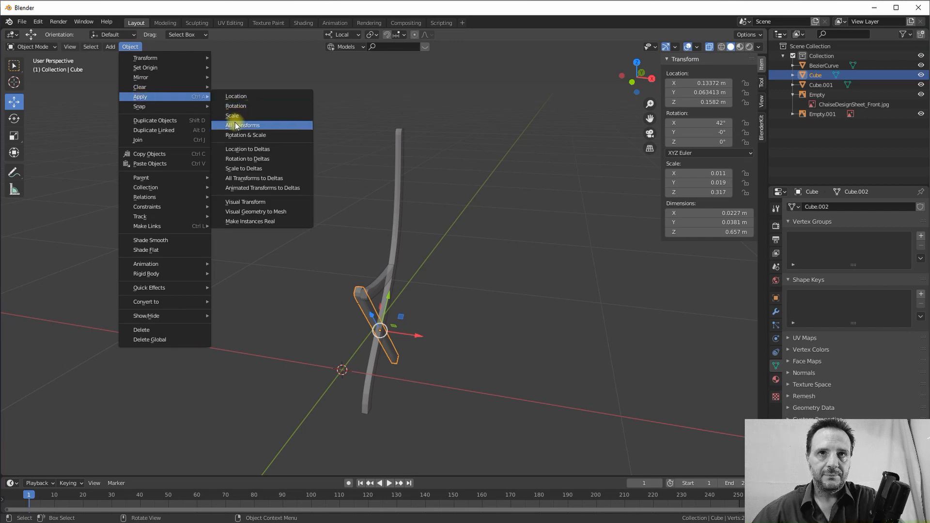
left_click(236, 96)
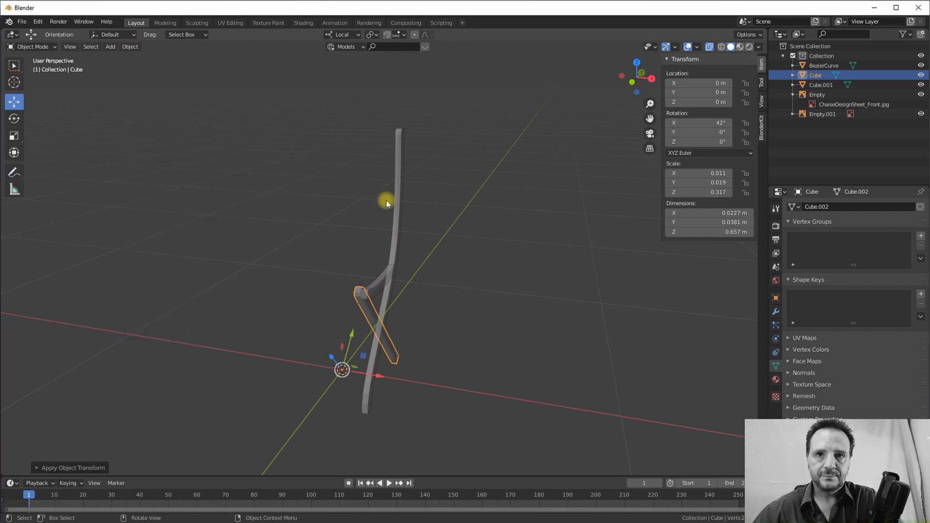
Add a Mirror modifier on the X axis to the straight diagonal leg.
middle_click_drag(384, 200, 409, 225)
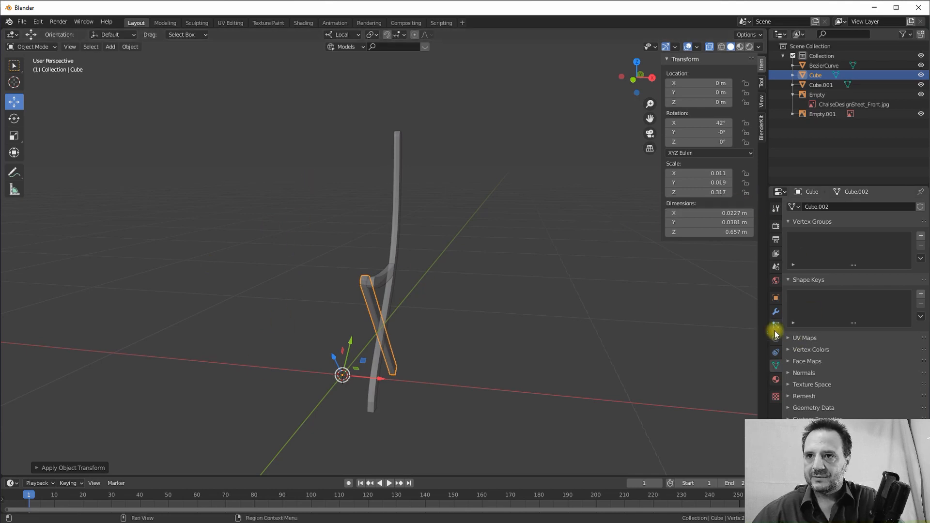
left_click(774, 313)
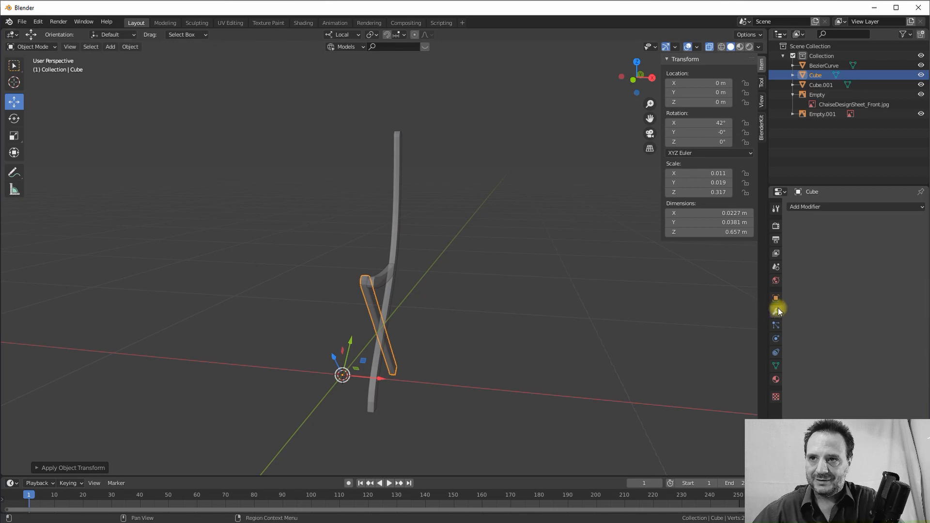
left_click(805, 207)
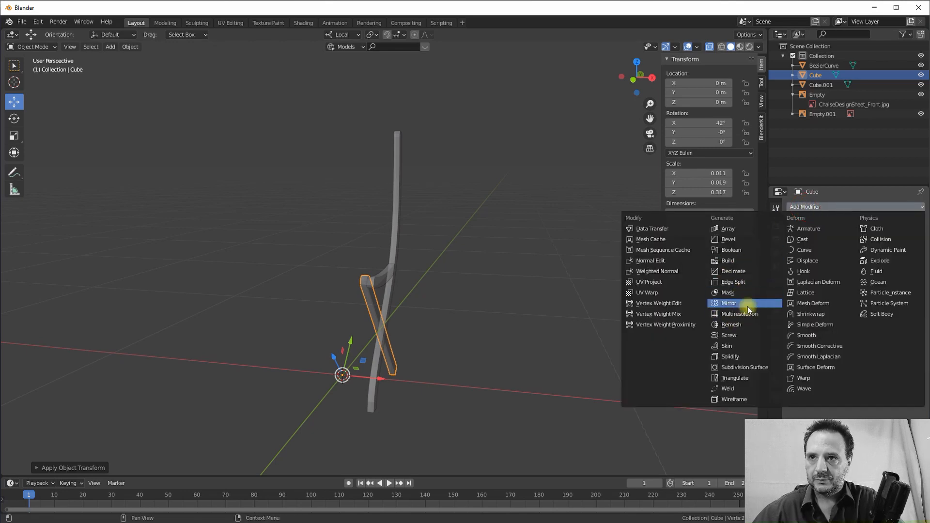
left_click(729, 305)
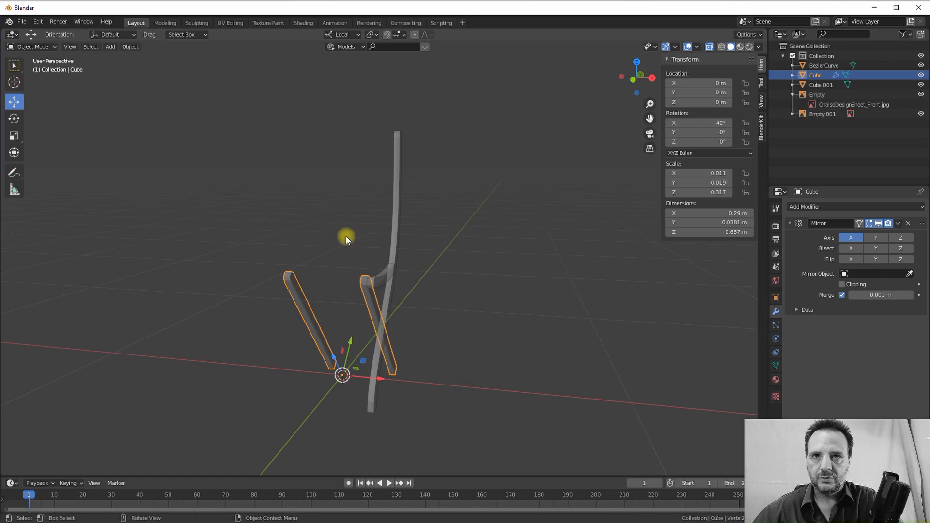
Add a Mirror modifier to the long curved leg, mirroring on the Y axis only with X turned off.
left_click(399, 224)
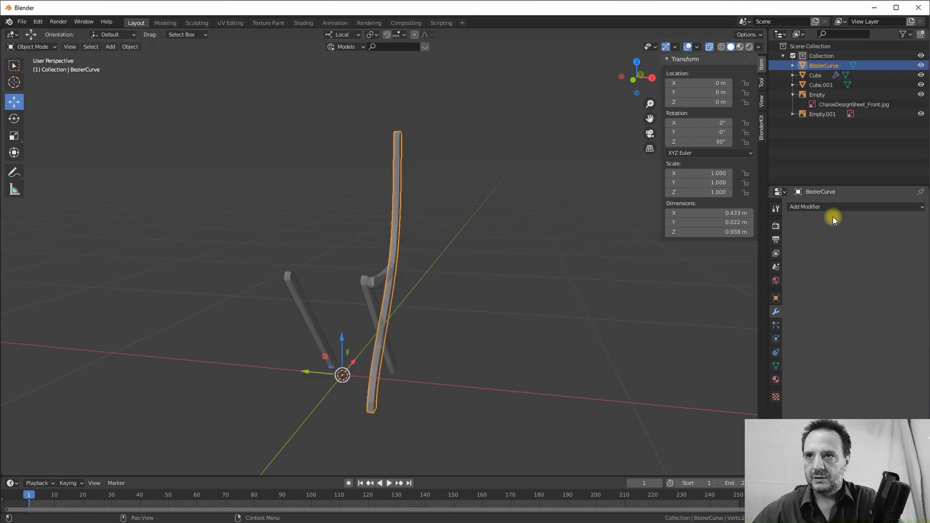
left_click(813, 207)
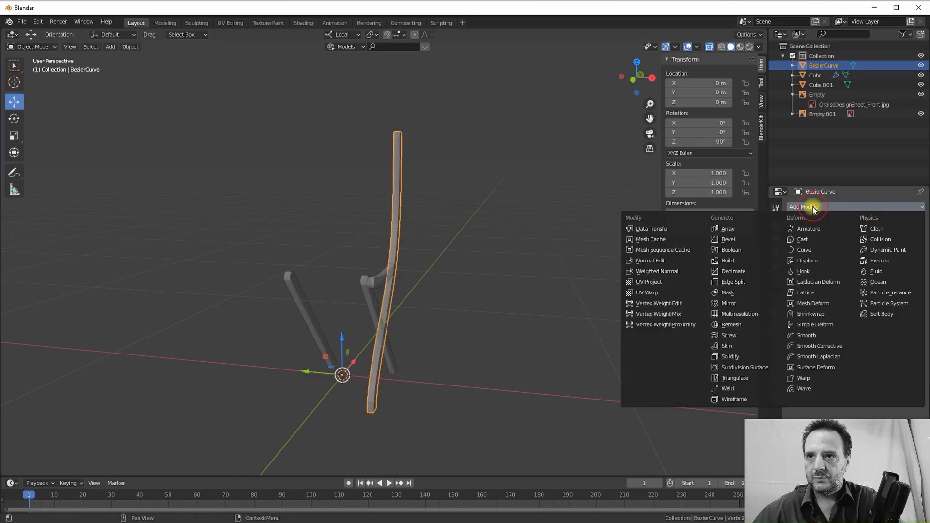
left_click(729, 304)
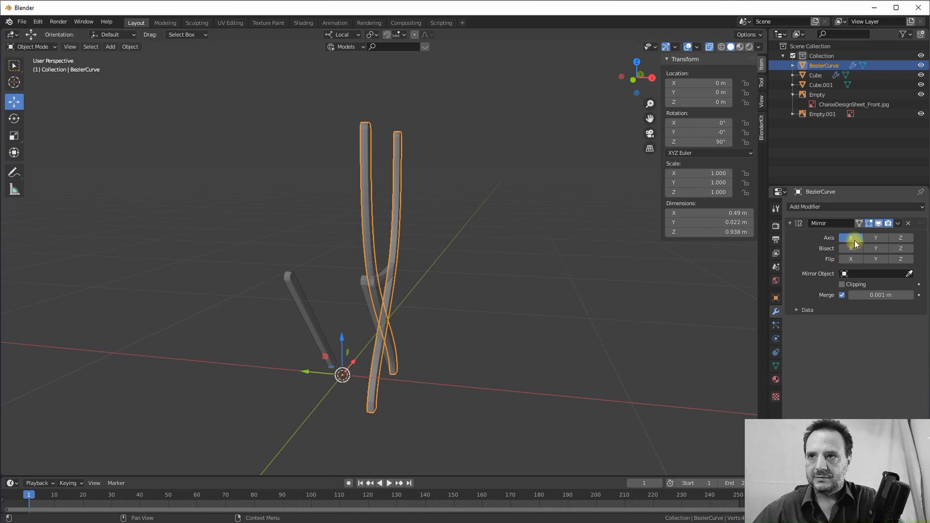
left_click(879, 238)
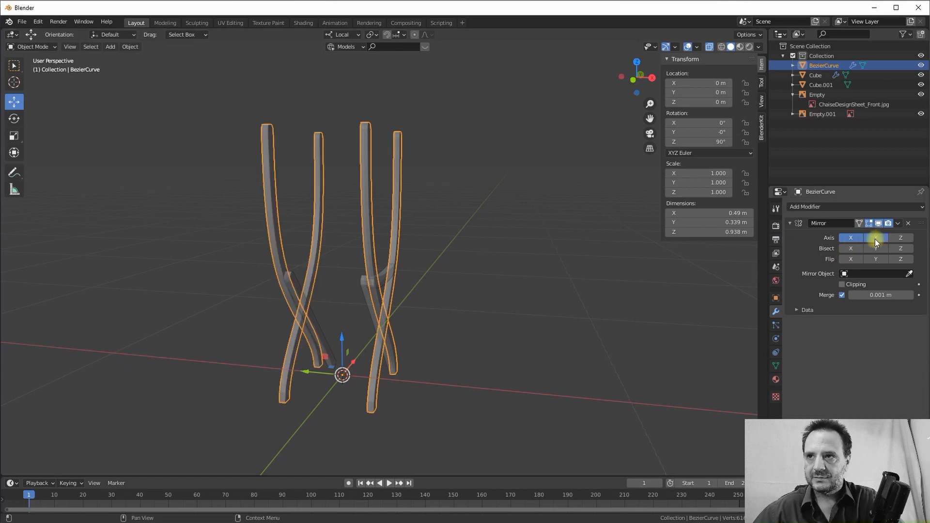
left_click(850, 237)
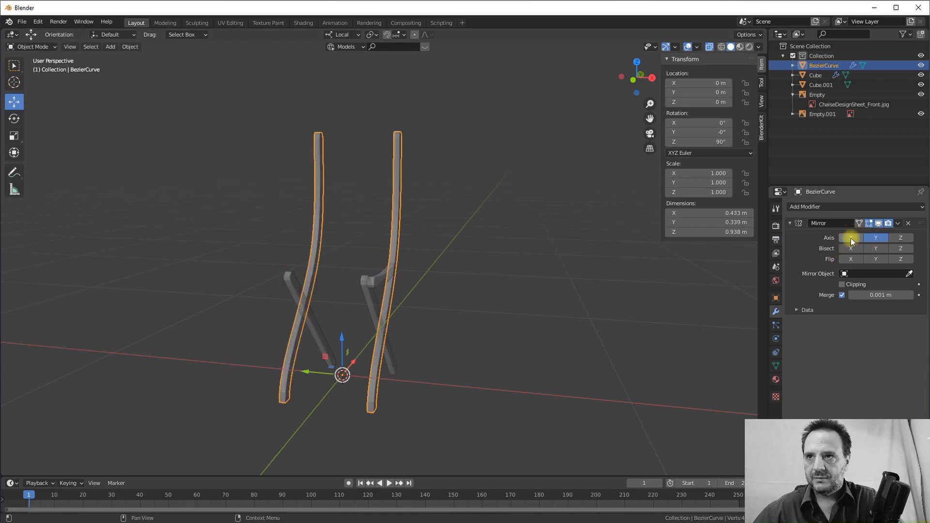
middle_click_drag(493, 278, 585, 268)
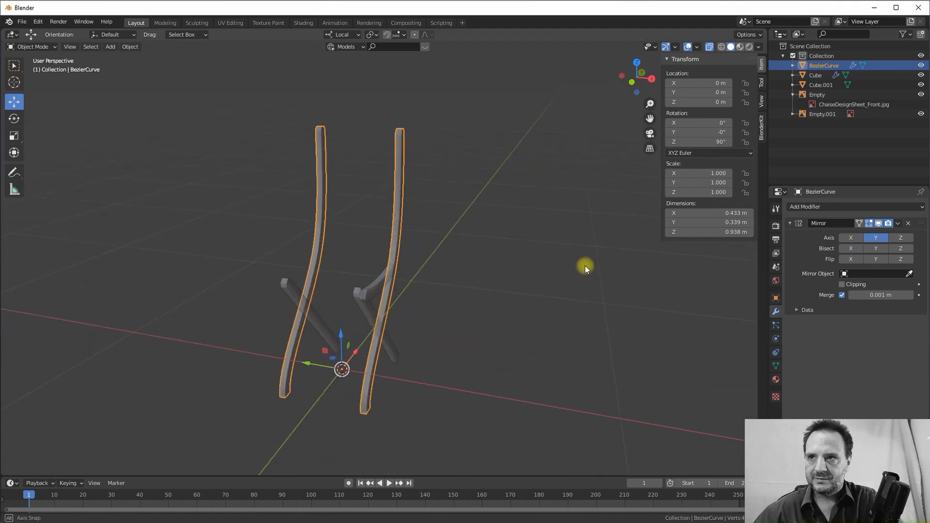
middle_click_drag(382, 332, 339, 358)
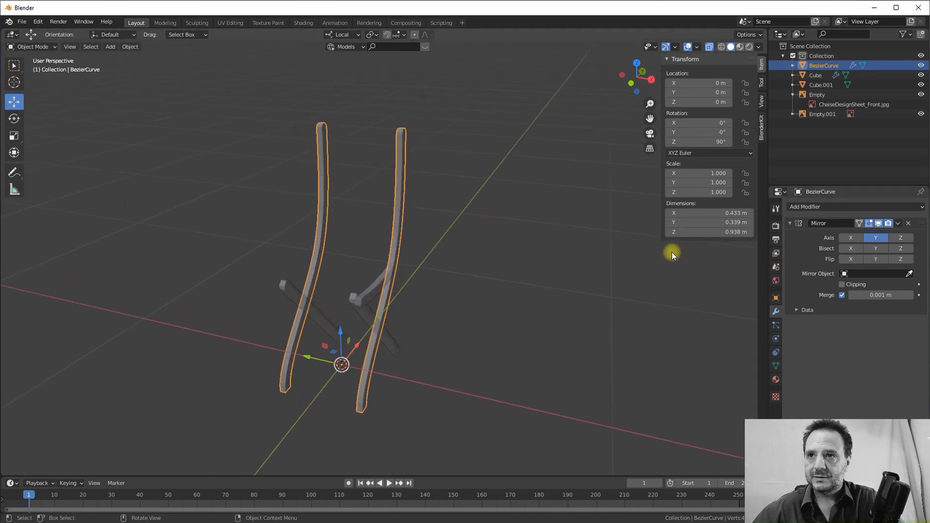
Select the mirrored diagonal legs and switch the transform orientation to Global.
left_click(367, 314)
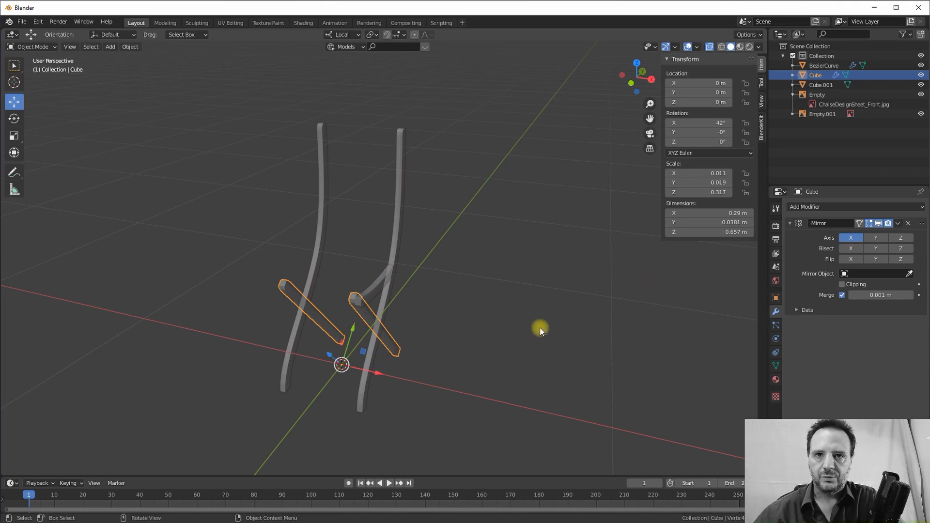
middle_click_drag(443, 313, 430, 291)
left_click(342, 34)
left_click(309, 66)
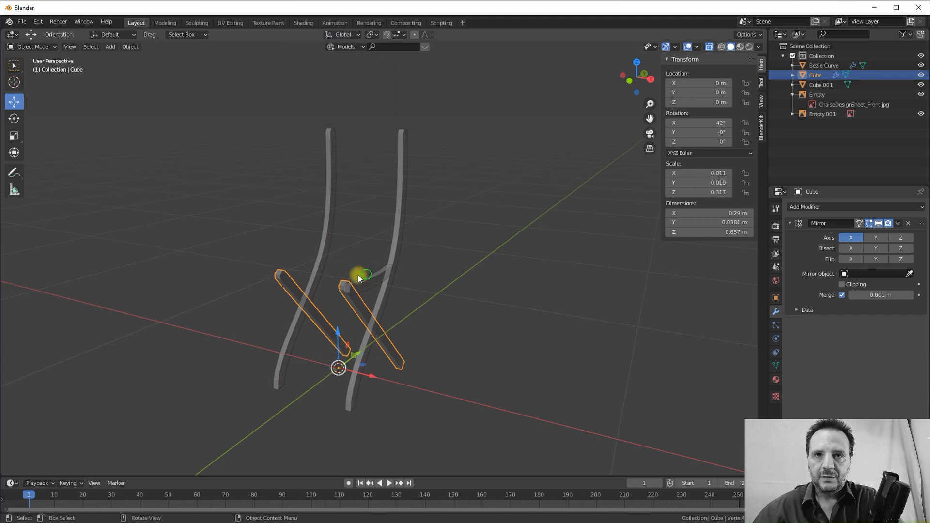
mouse_move(359, 275)
middle_mouse_down()
mouse_move(328, 272)
mouse_move(370, 272)
middle_mouse_up()
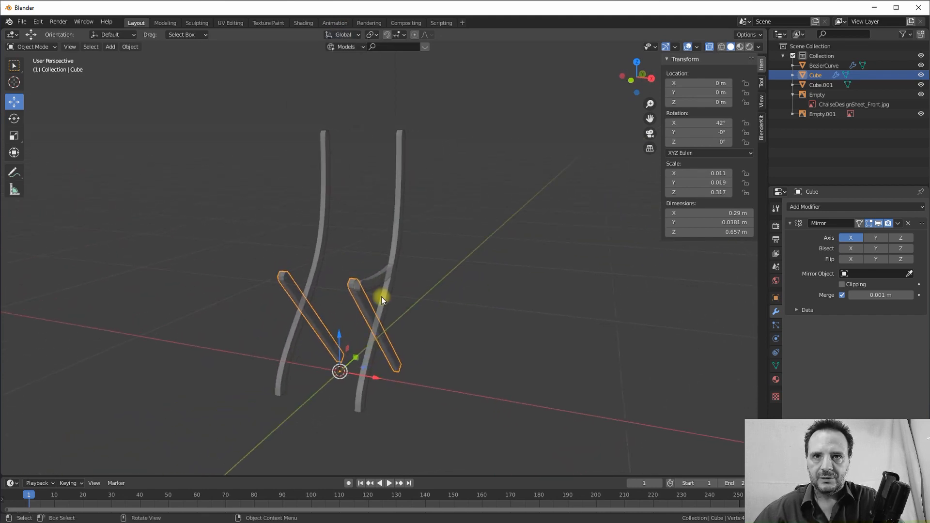
Add a Mirror modifier on the X axis to the curved seat side rail.
left_click(386, 284)
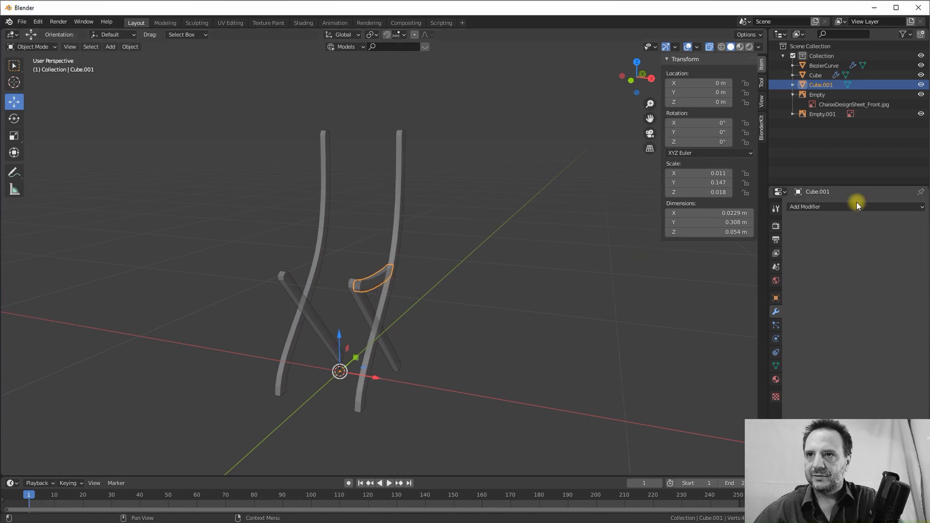
left_click(823, 207)
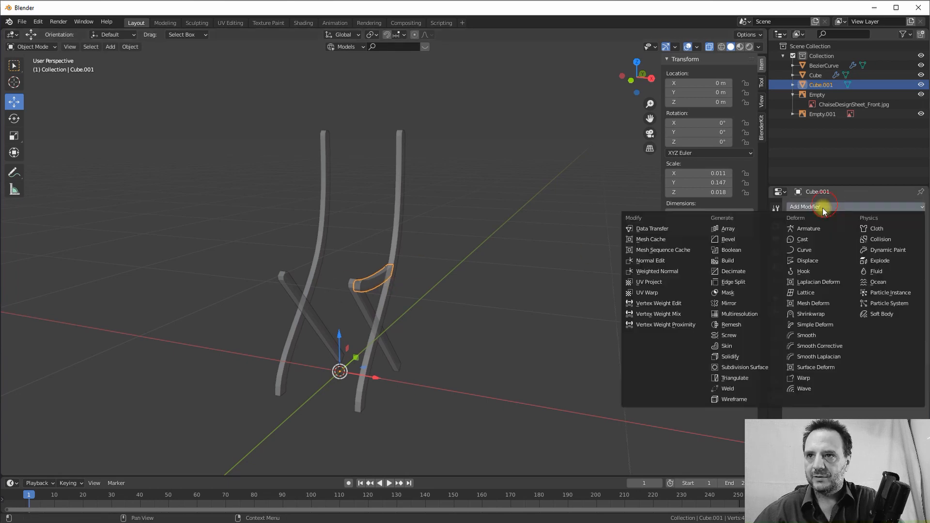
left_click(729, 304)
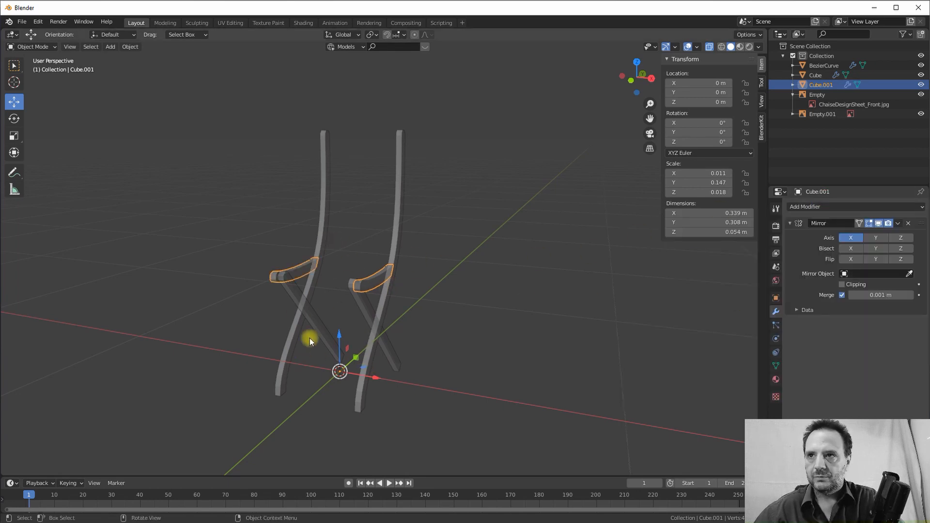
mouse_move(225, 270)
middle_mouse_down()
mouse_move(271, 272)
mouse_move(162, 272)
mouse_move(245, 257)
mouse_move(315, 266)
mouse_move(324, 284)
mouse_move(333, 263)
mouse_move(234, 277)
middle_mouse_up()
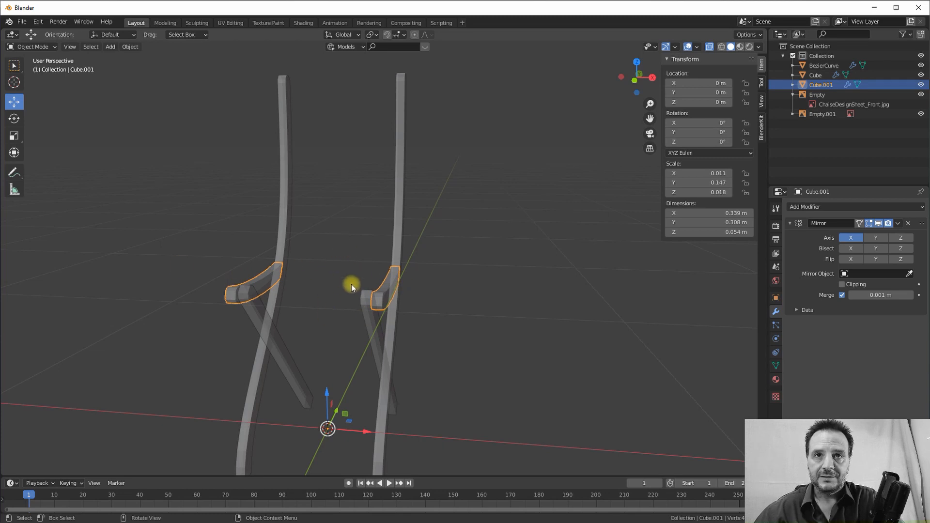
middle_click_drag(351, 283, 300, 135)
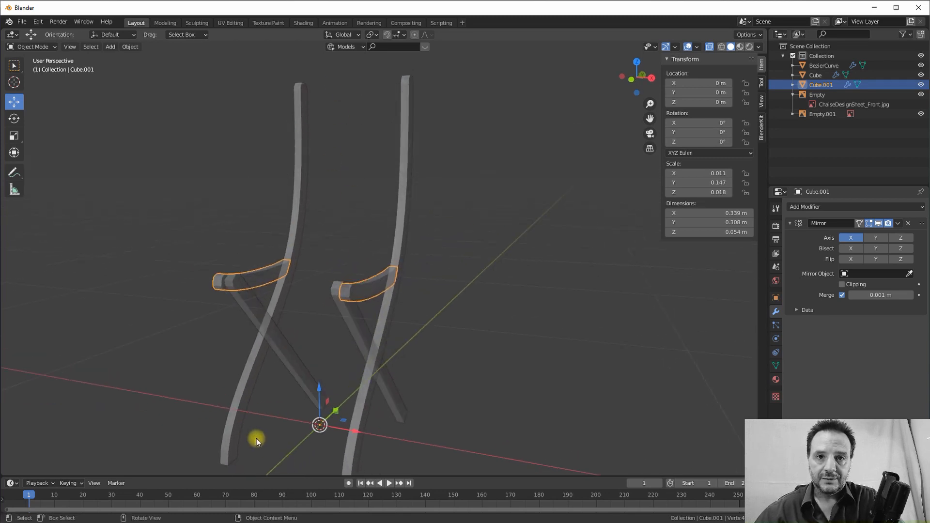
Inspect the mirrored chair frame from several angles and check the long curved leg's mesh in Edit Mode.
middle_click_drag(257, 438, 376, 277)
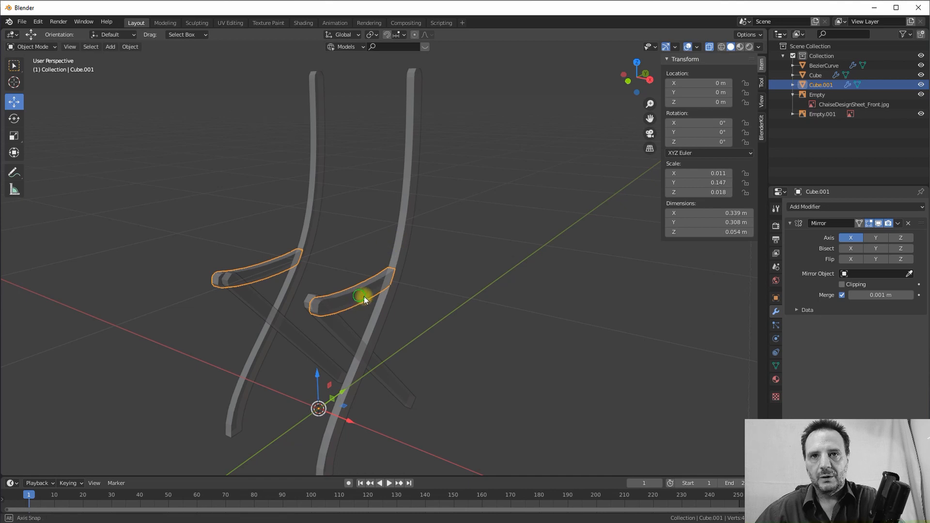
middle_click_drag(364, 295, 370, 260)
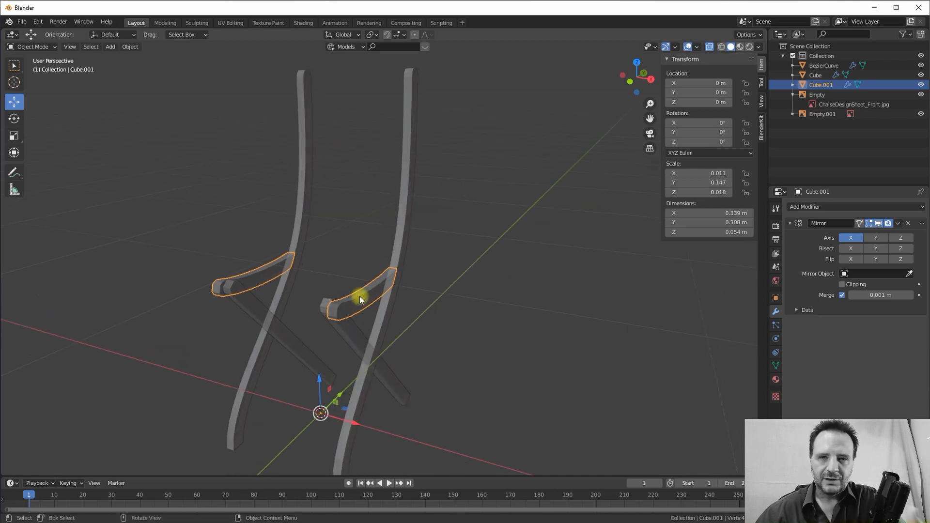
middle_click_drag(357, 294, 383, 266)
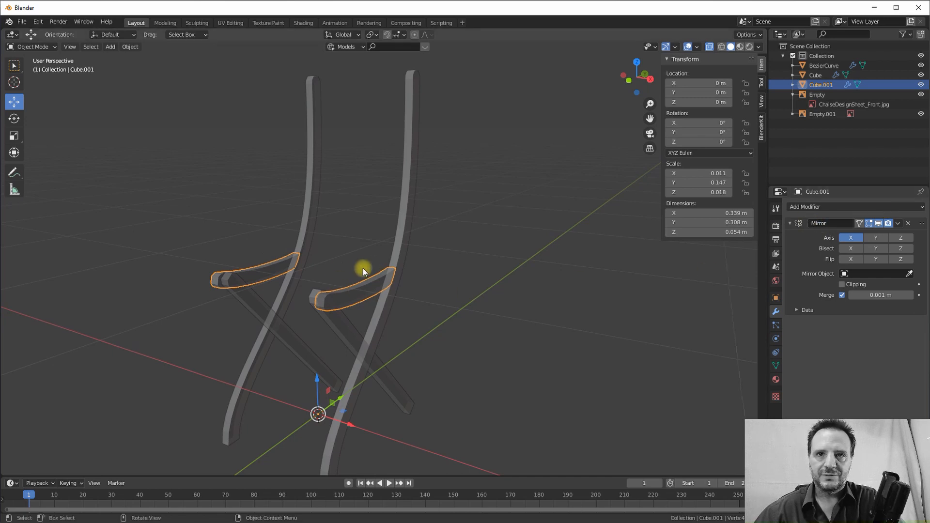
scroll(382, 279, "down", 3)
middle_click_drag(384, 278, 402, 278)
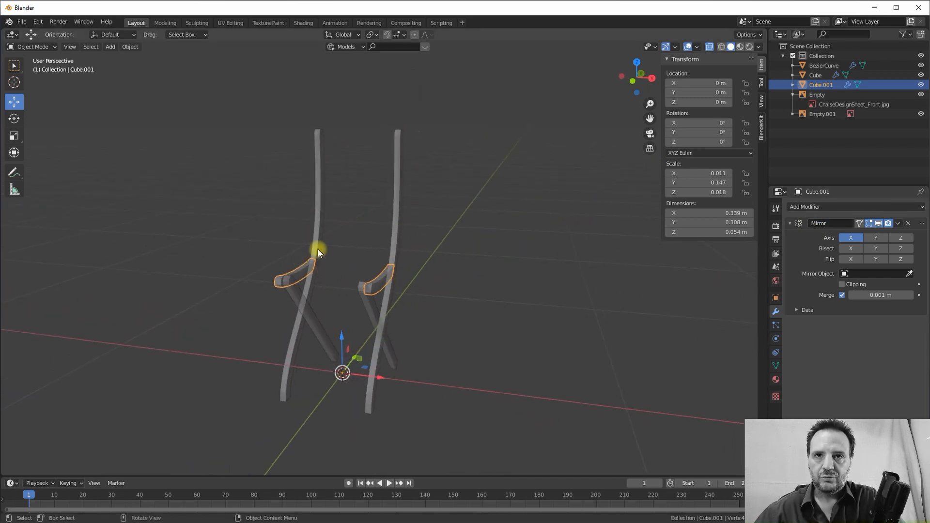
left_click(394, 212)
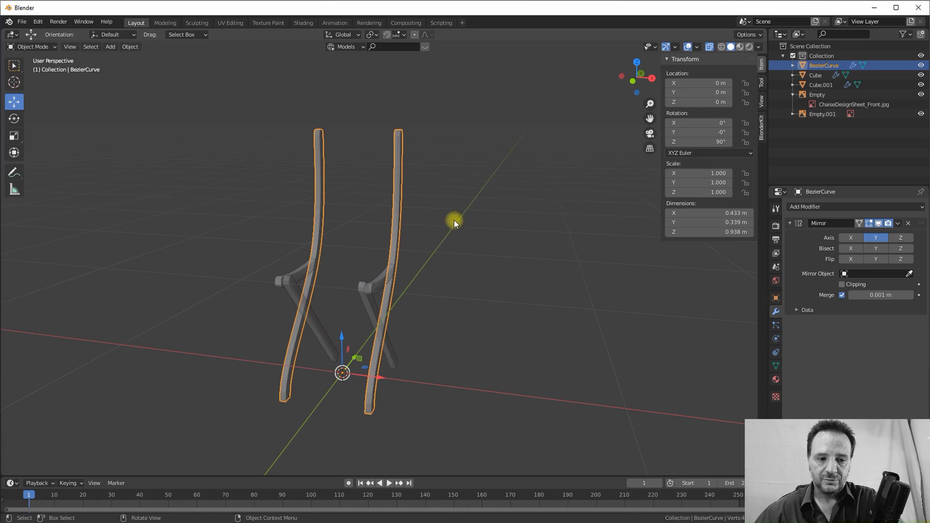
key("Tab")
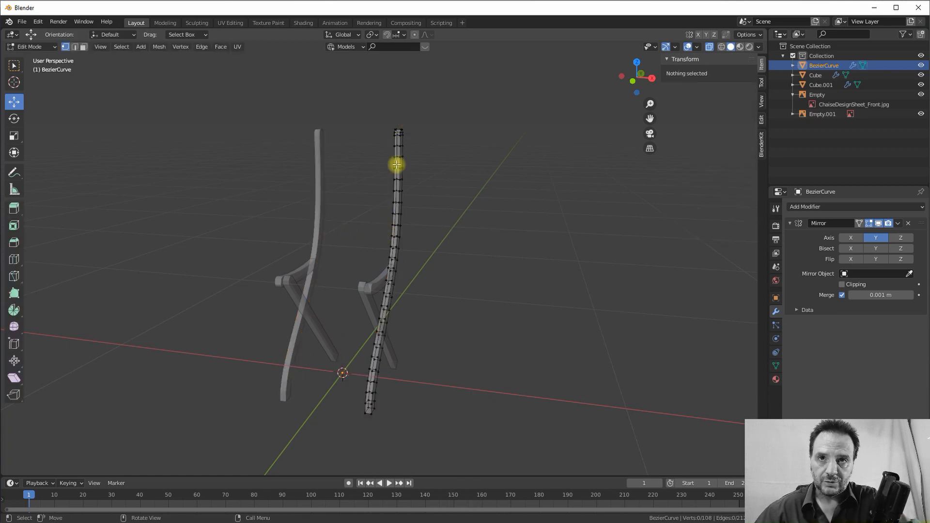
key("Tab")
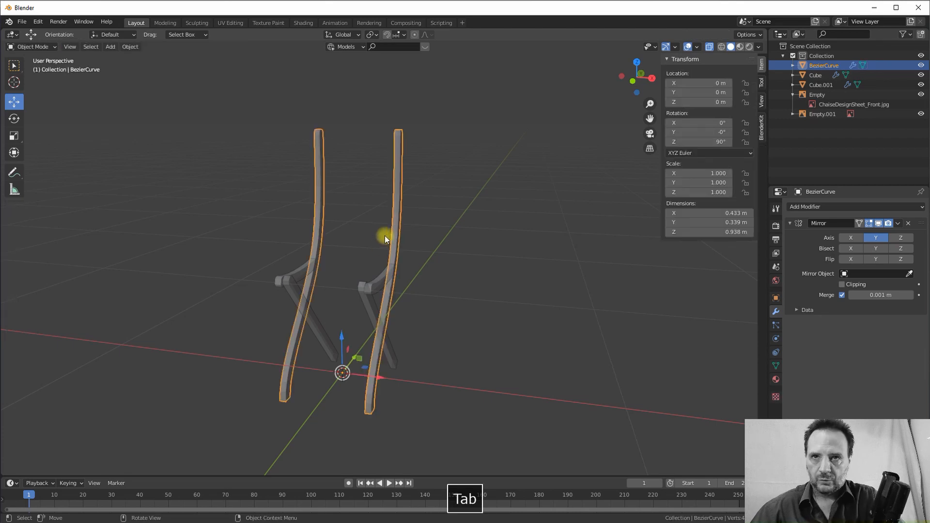
Apply the Mirror modifiers of the long curved legs, the curved seat side rails and the straight diagonal legs.
left_click(898, 224)
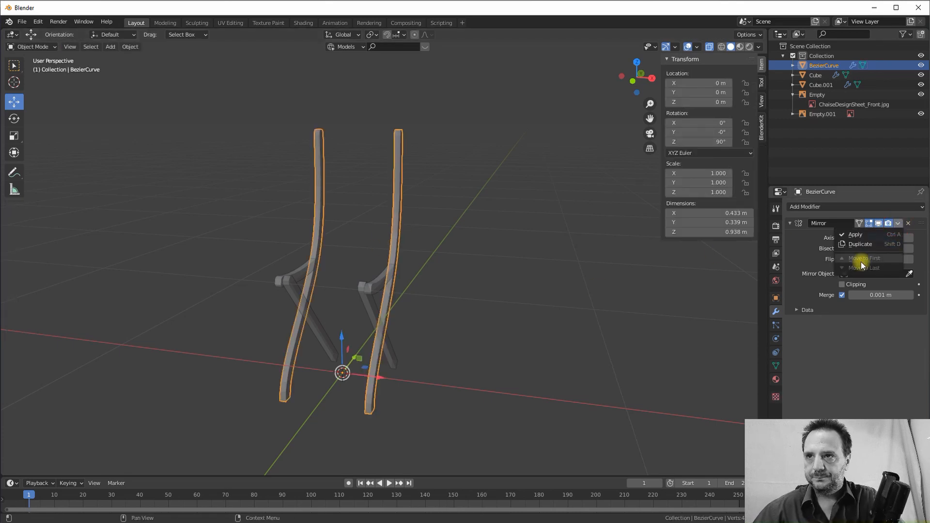
left_click(855, 236)
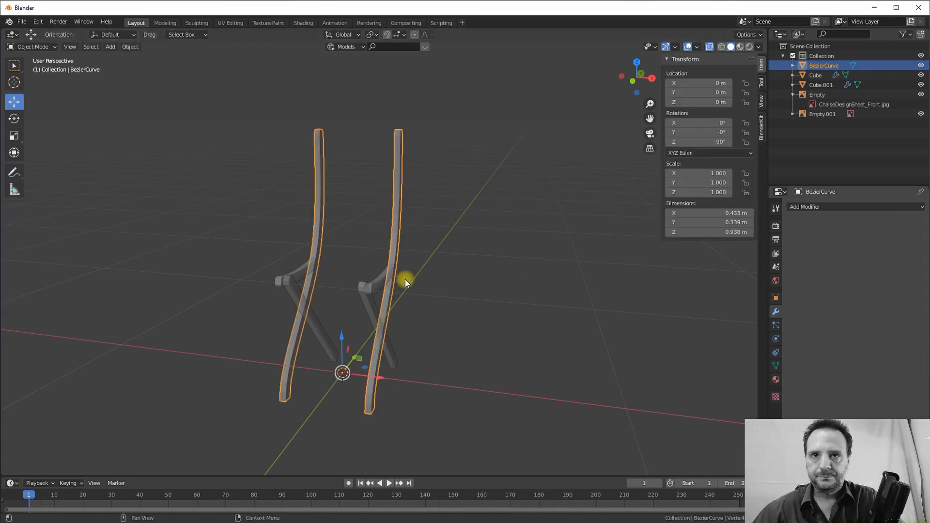
left_click(379, 284)
left_click(897, 224)
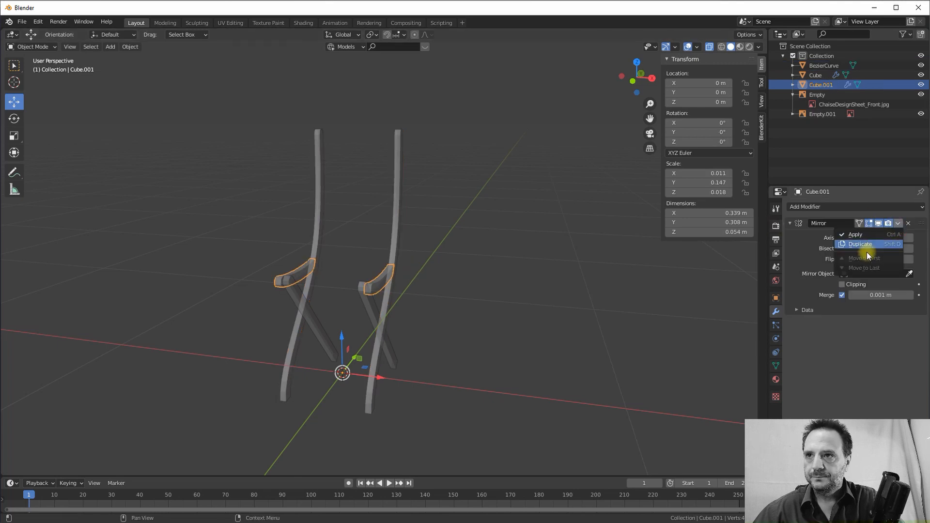
left_click(857, 235)
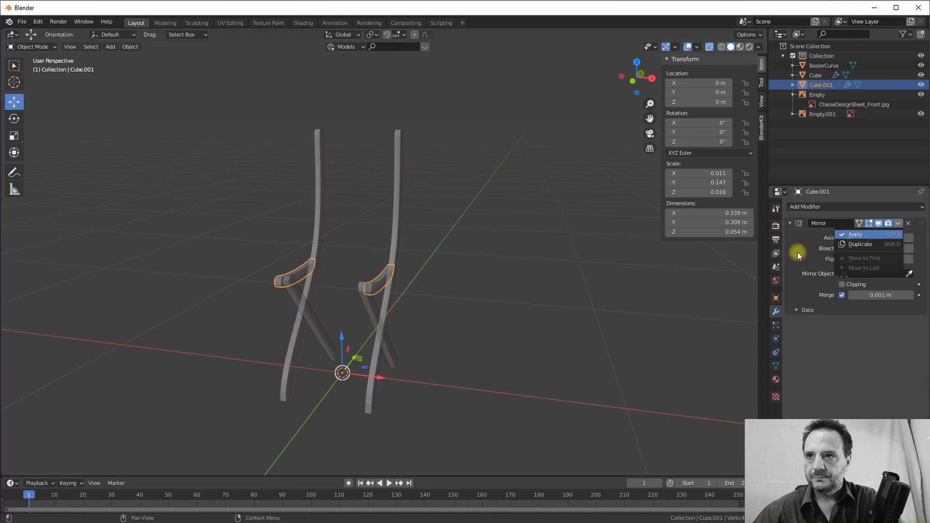
left_click(371, 308)
left_click(898, 223)
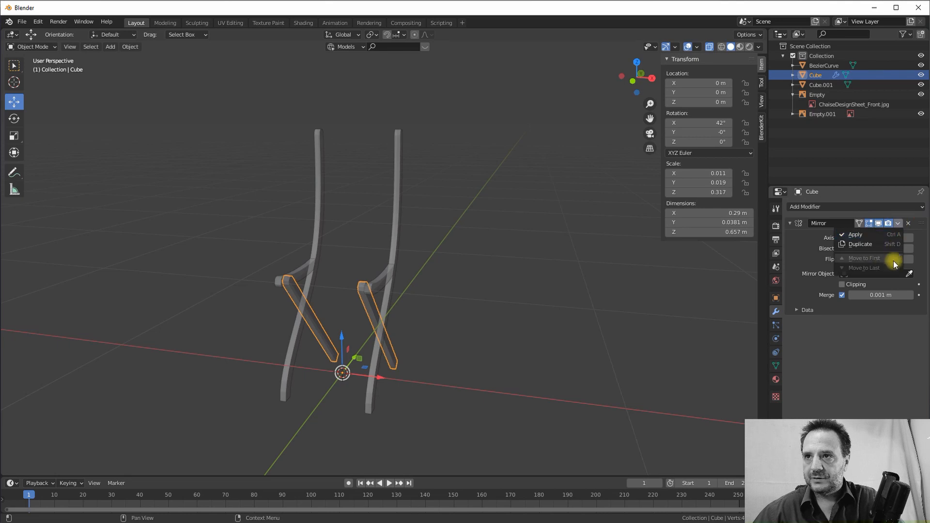
left_click(868, 235)
Join the diagonal legs, the seat side rails and the long curved legs into a single object.
middle_click_drag(546, 201, 474, 237)
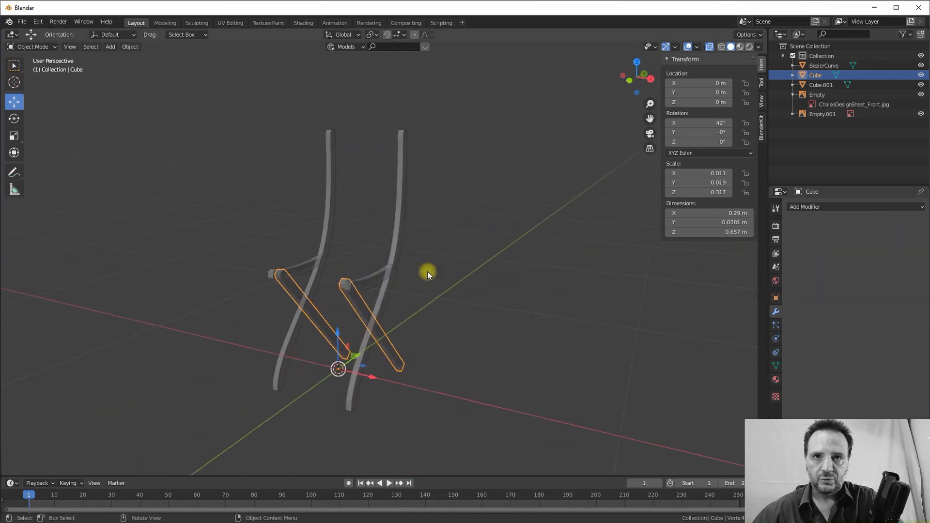
left_click(380, 275, "shift")
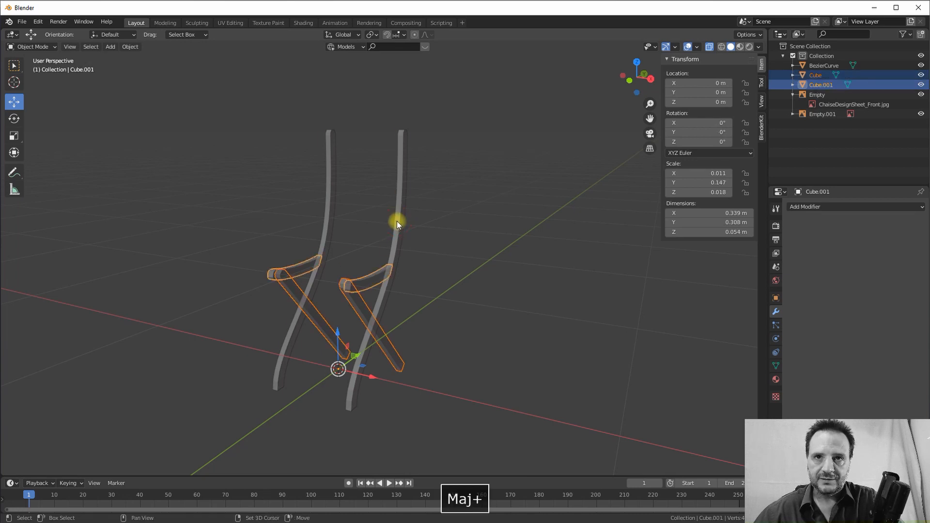
left_click(397, 220, "shift")
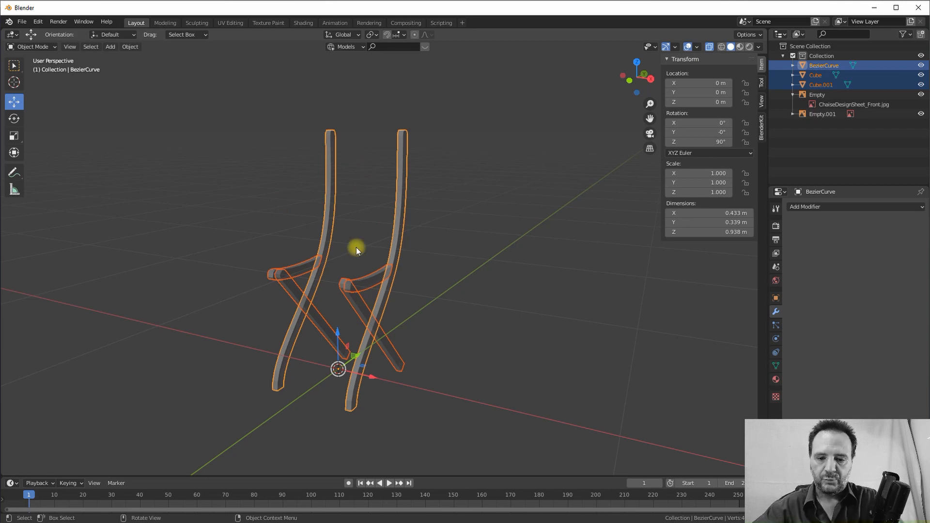
key("ctrl+j")
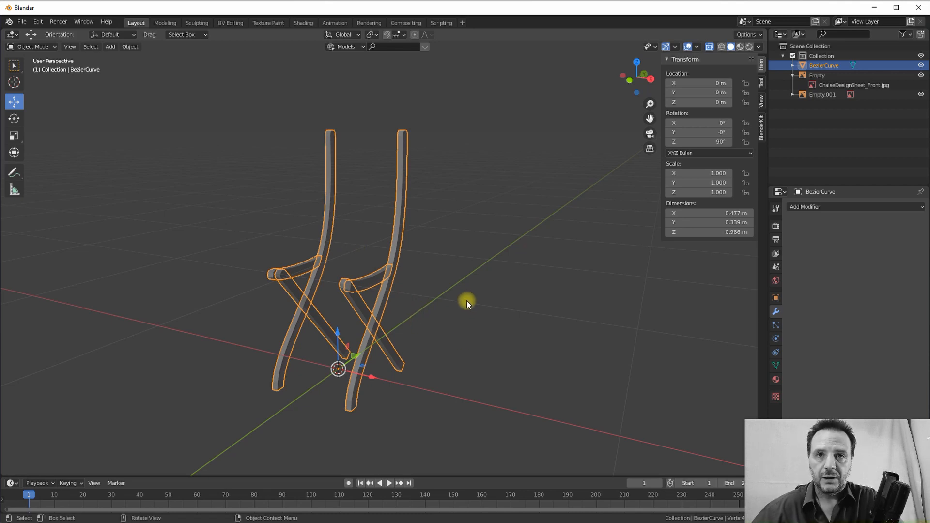
Rename the joined BezierCurve frame object to Chaise.
mouse_move(468, 302)
middle_mouse_down()
mouse_move(394, 290)
mouse_move(494, 304)
mouse_move(451, 301)
middle_mouse_up()
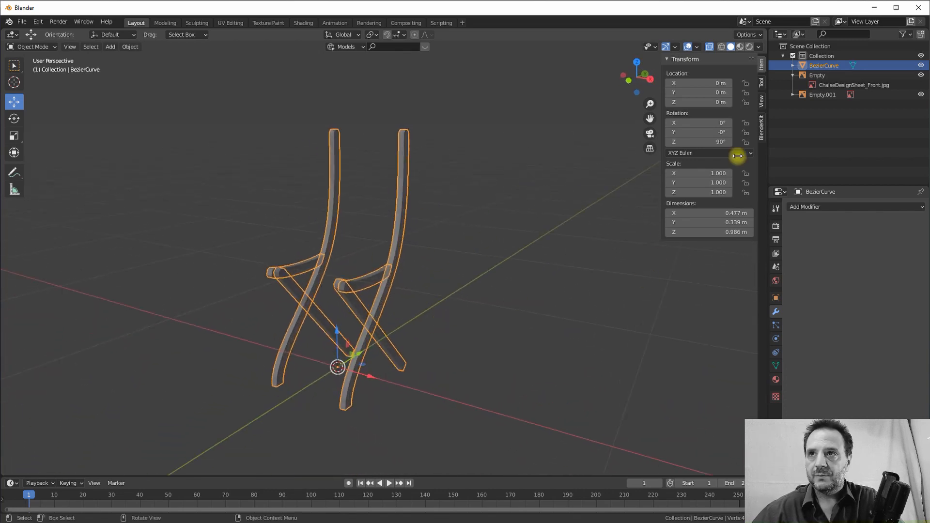
left_click(817, 75)
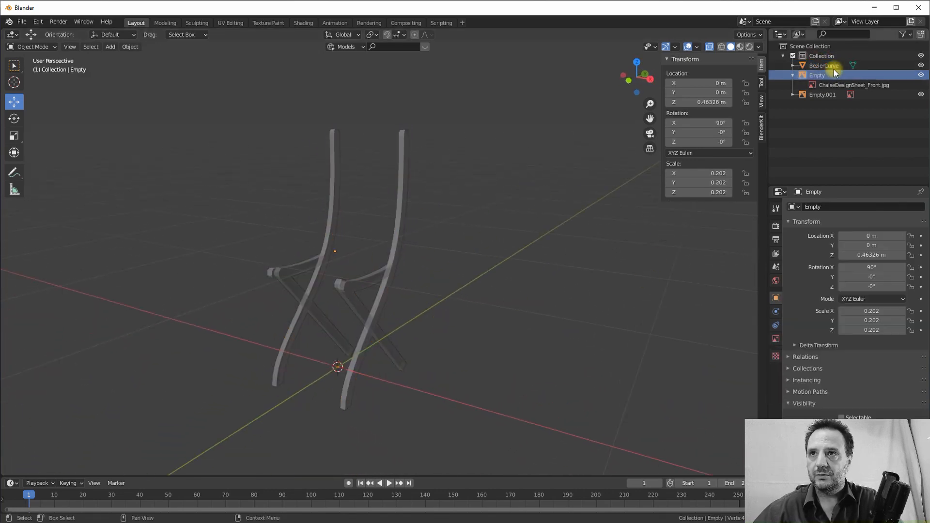
left_click(826, 66)
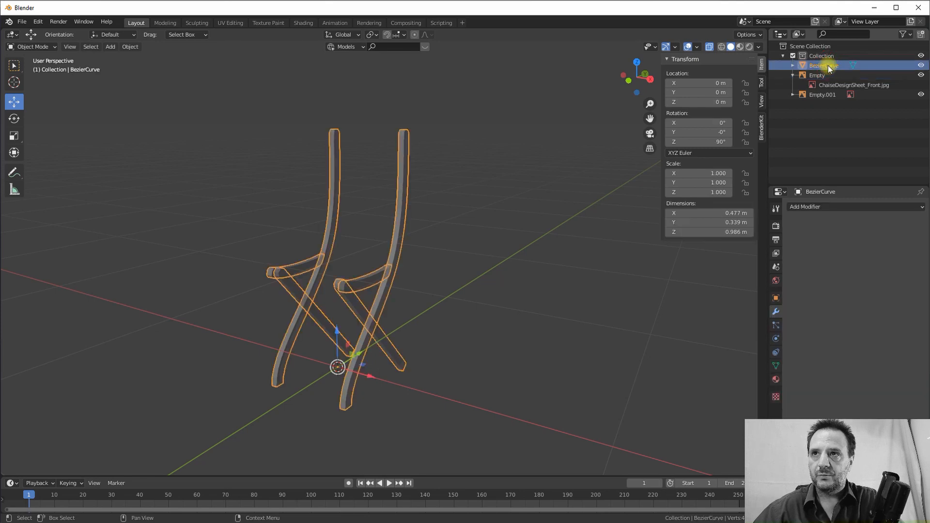
right_click(828, 65)
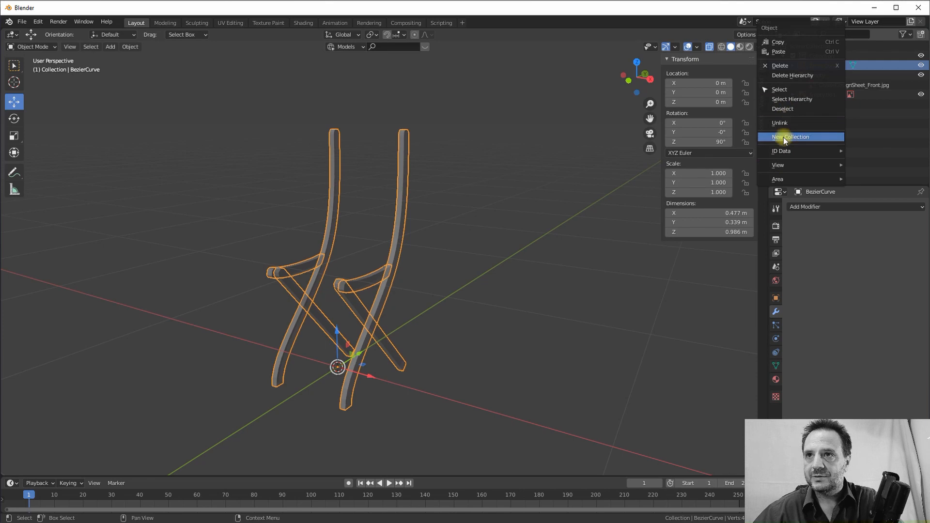
mouse_move(780, 154)
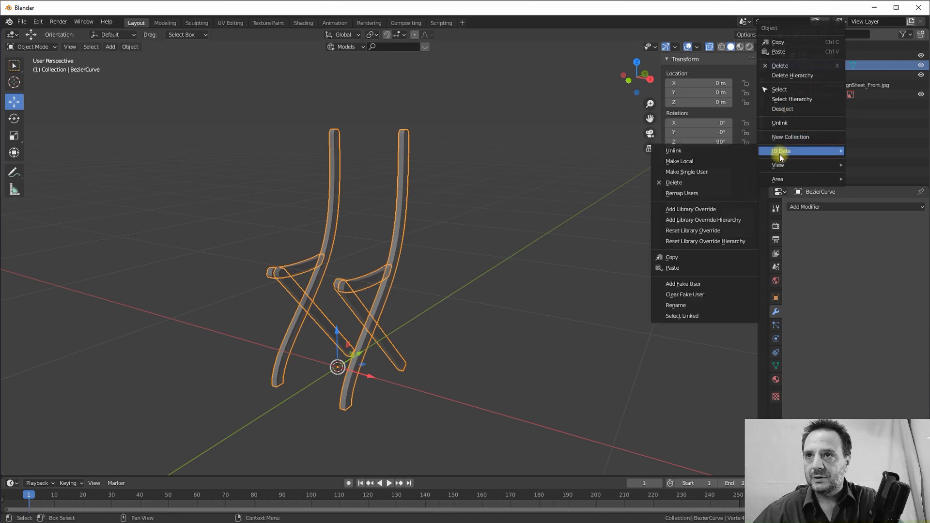
left_click(685, 306)
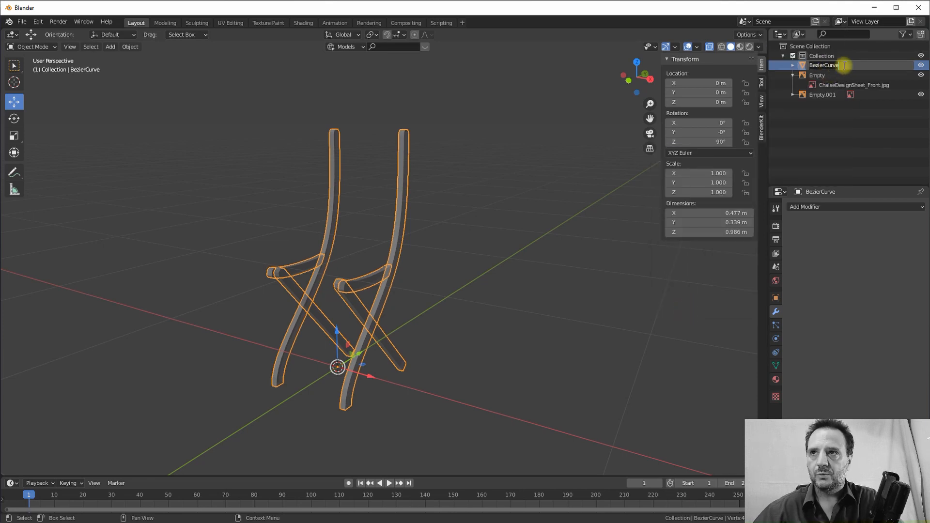
left_click_drag(844, 65, 797, 62)
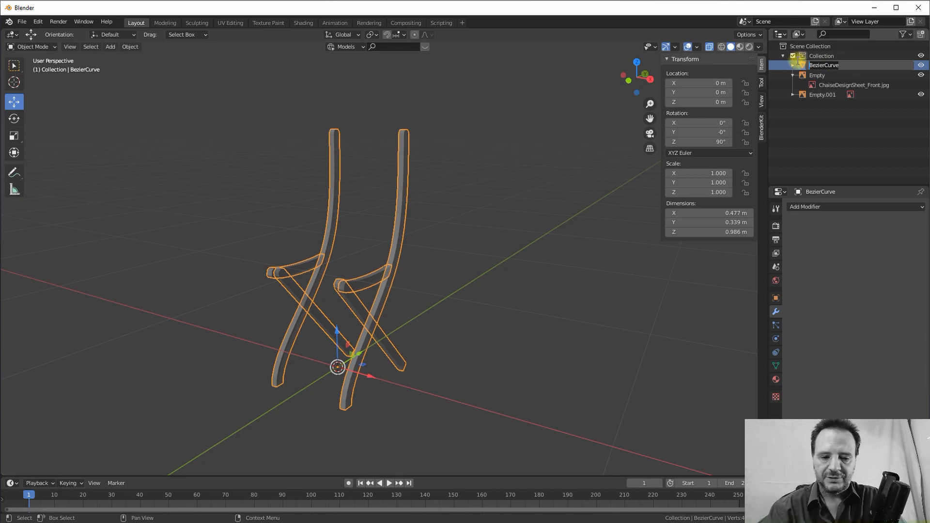
type("Chaise")
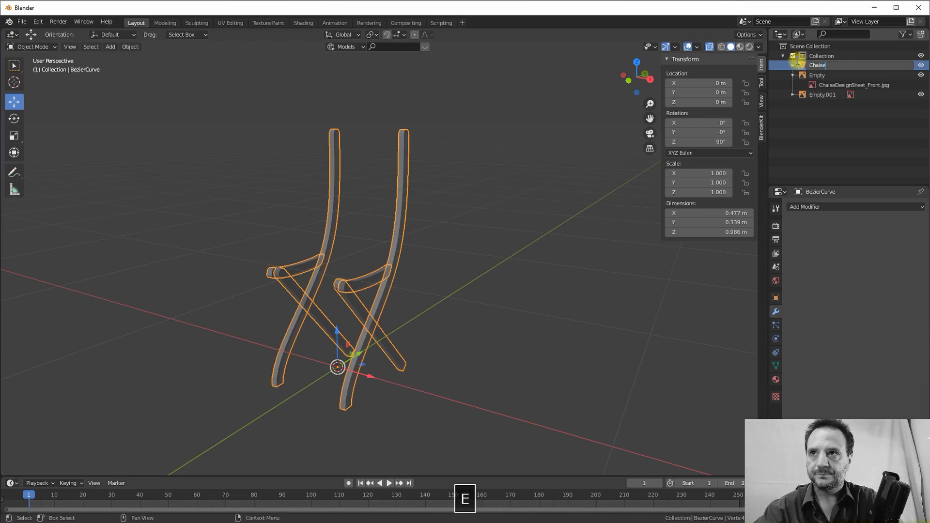
key("Return")
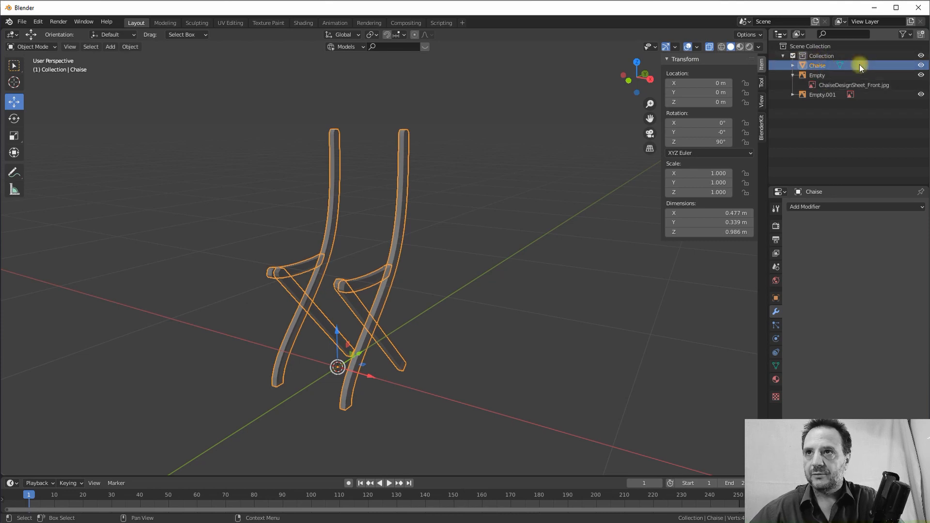
Turn off X-ray display and inspect the solid chair frame, ending with a view from its side.
left_click(709, 47)
middle_click_drag(392, 194, 354, 252)
scroll(347, 249, "up", 5)
scroll(360, 250, "down", 3)
middle_click_drag(376, 327, 374, 317)
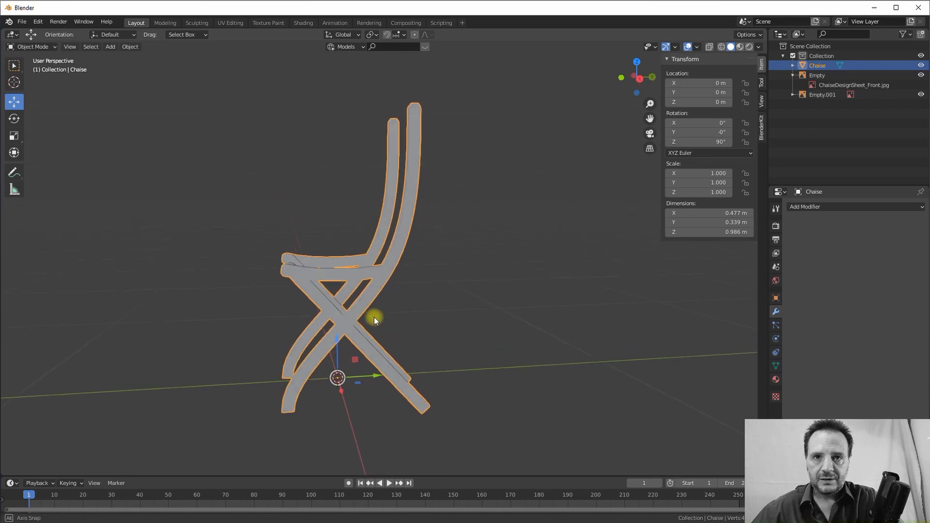
Add a mesh cube at the origin and scale it uniformly down to about 0.139 m per side.
left_click(108, 47)
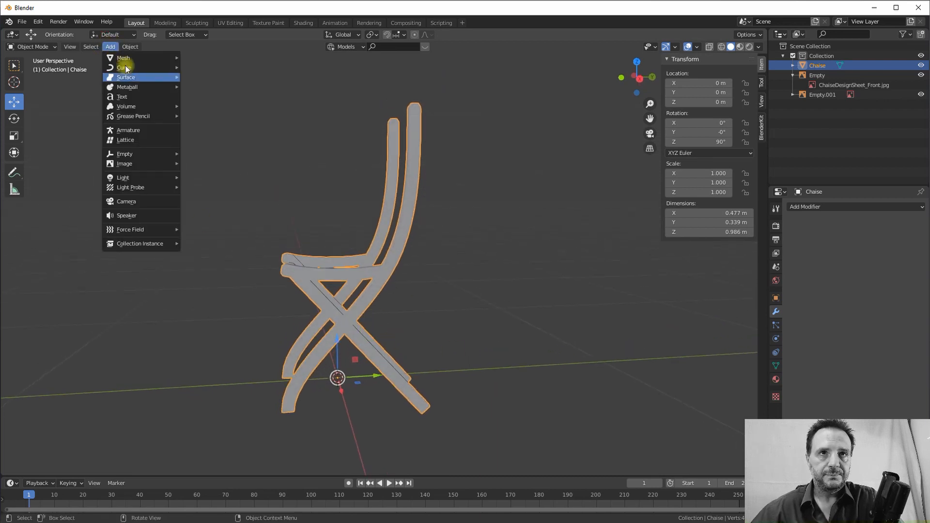
mouse_move(124, 59)
left_click(203, 68)
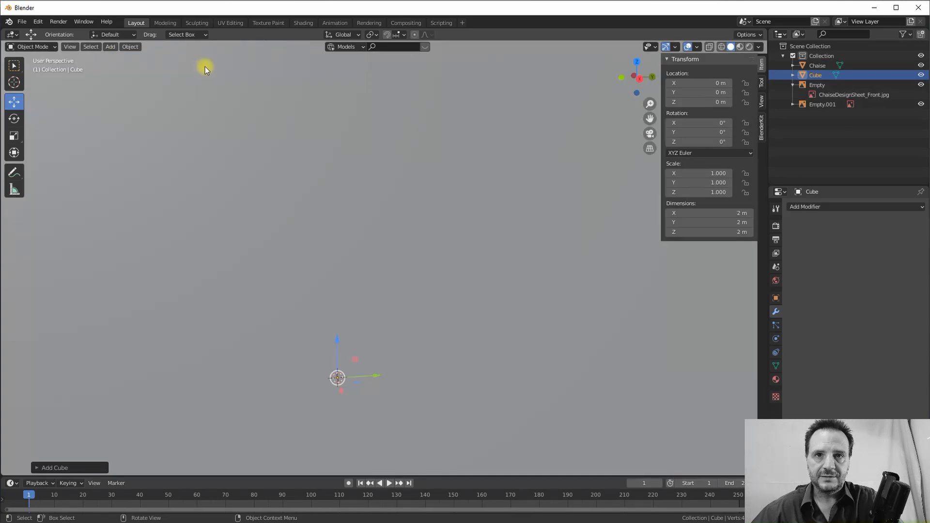
key("s")
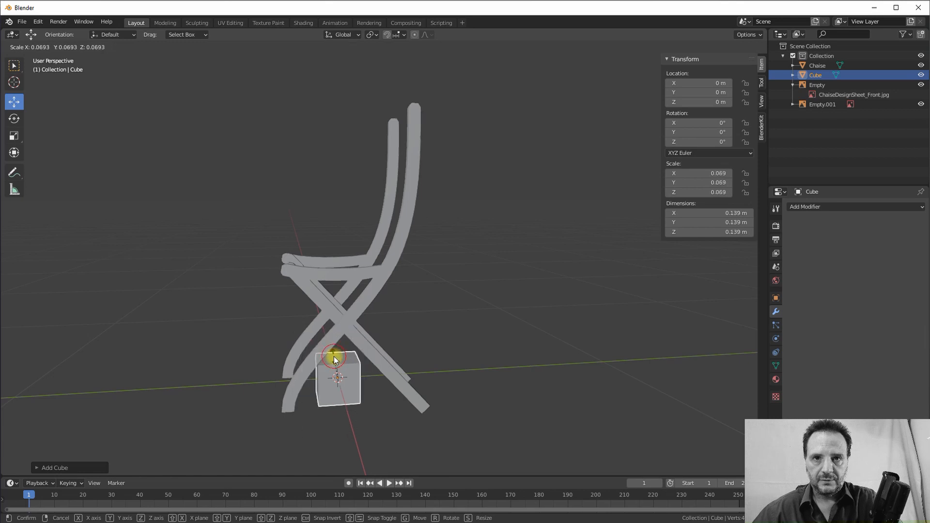
left_click(333, 358)
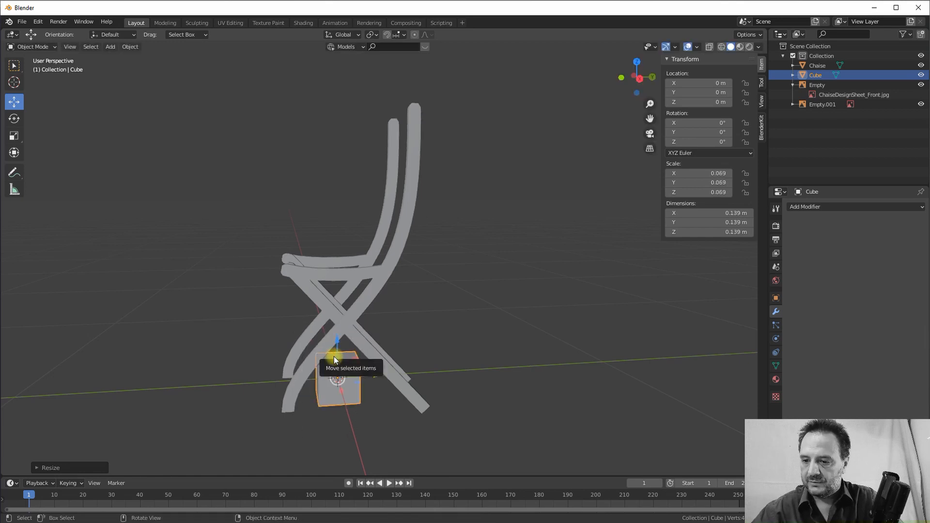
In the right side view, raise the cube to seat height at about Z 0.413 m and scale it down to about 0.087 m.
key("KP_3")
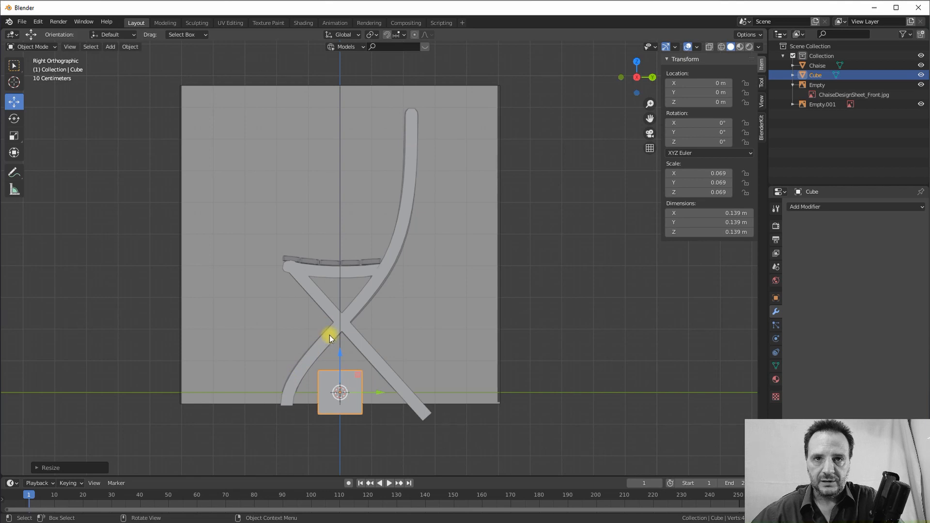
left_click_drag(341, 353, 354, 219)
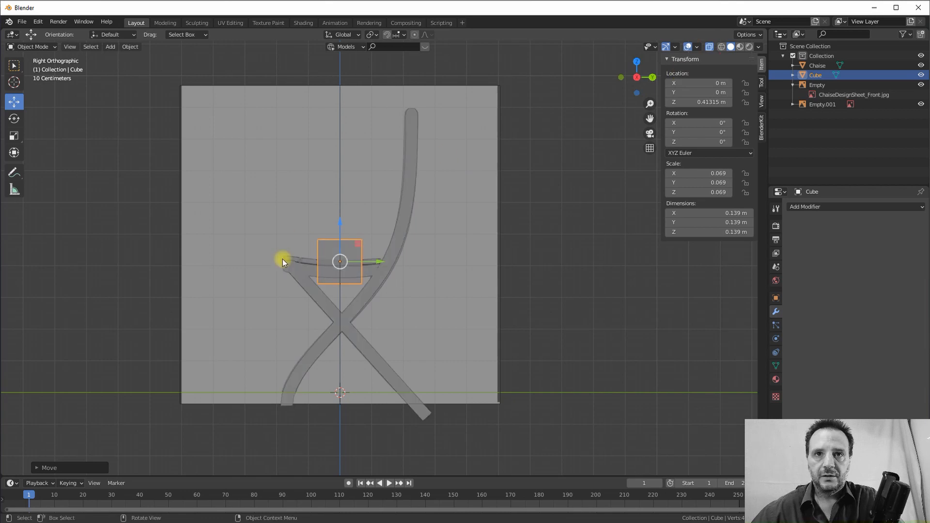
scroll(290, 257, "up", 4)
scroll(330, 251, "up", 2)
middle_click_drag(303, 234, 416, 223, "shift")
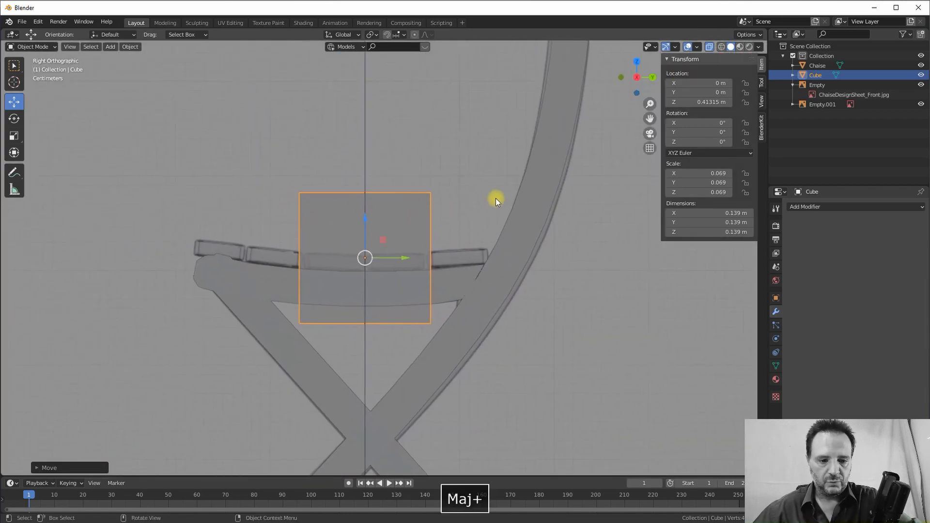
key("s")
left_click(449, 224)
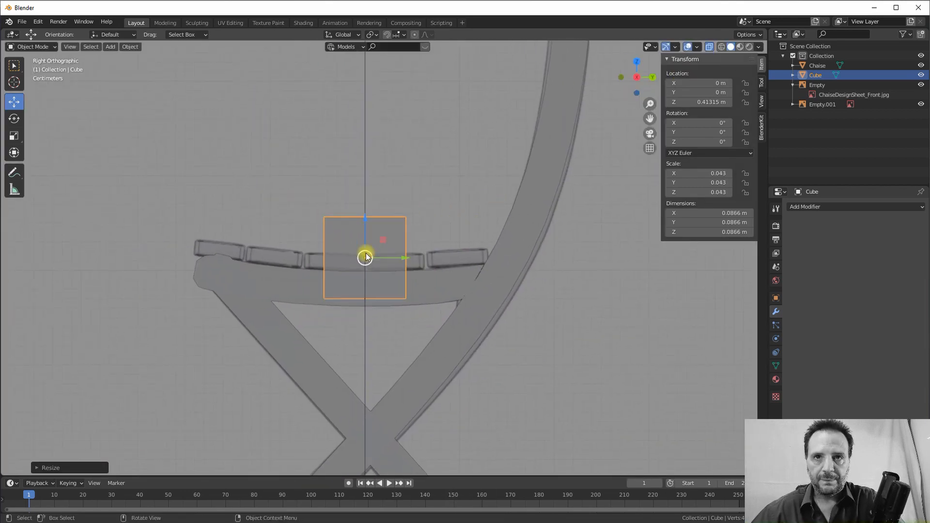
Move the cube onto the middle slat of the side reference, about Y -0.031 m and Z 0.409 m, and scale it to about 0.068 m.
key("g")
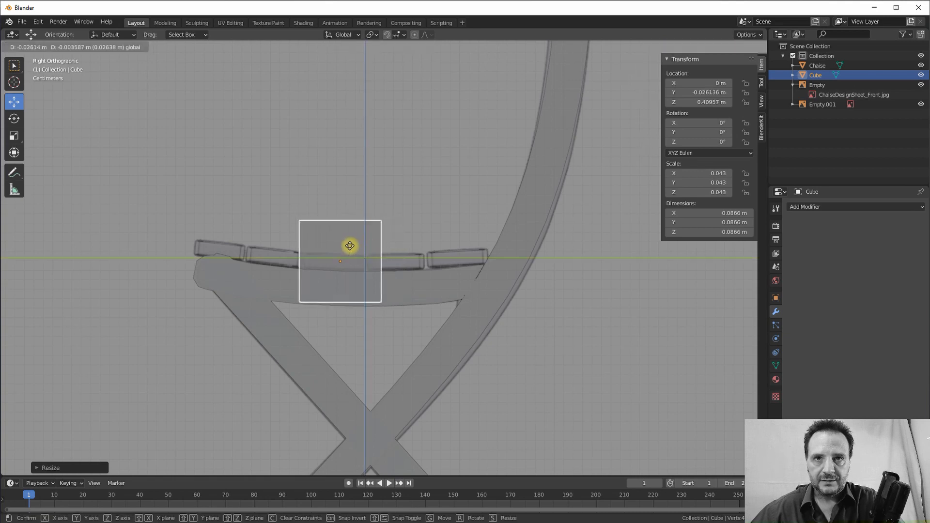
left_click(345, 245)
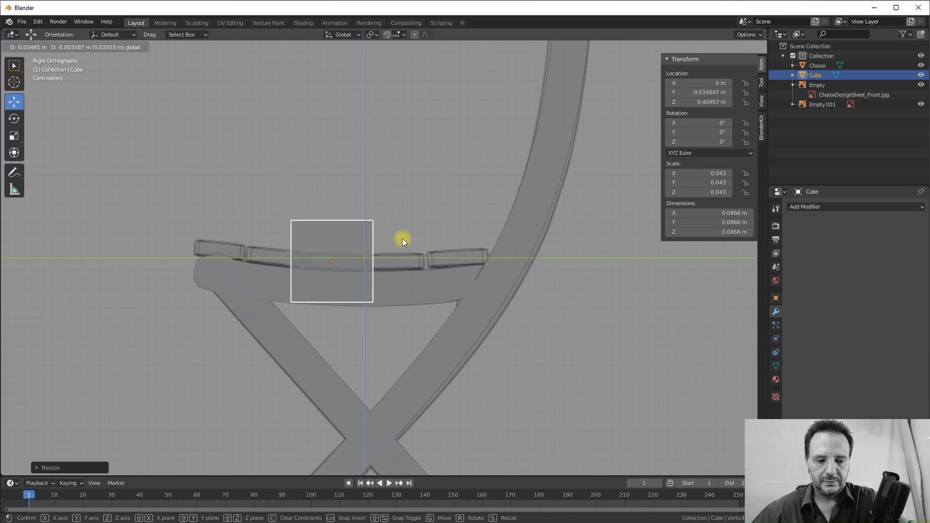
key("s")
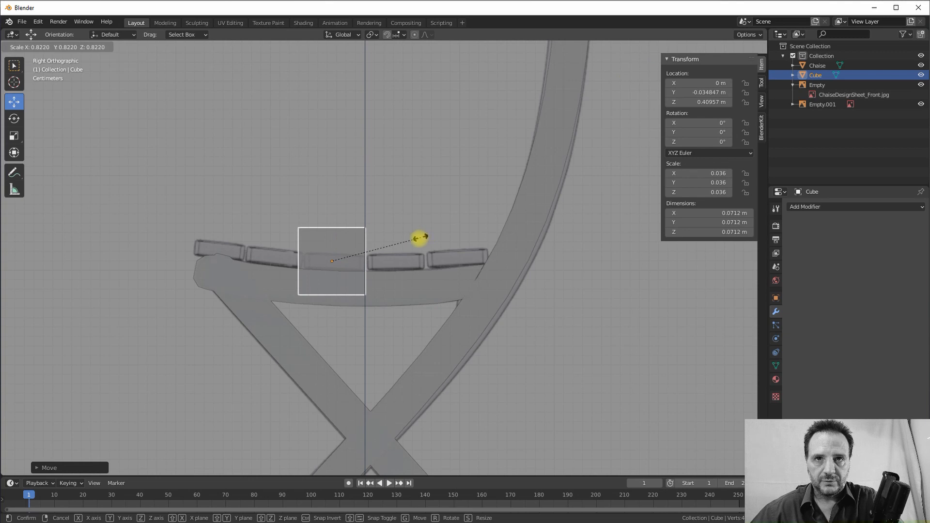
left_click(418, 239)
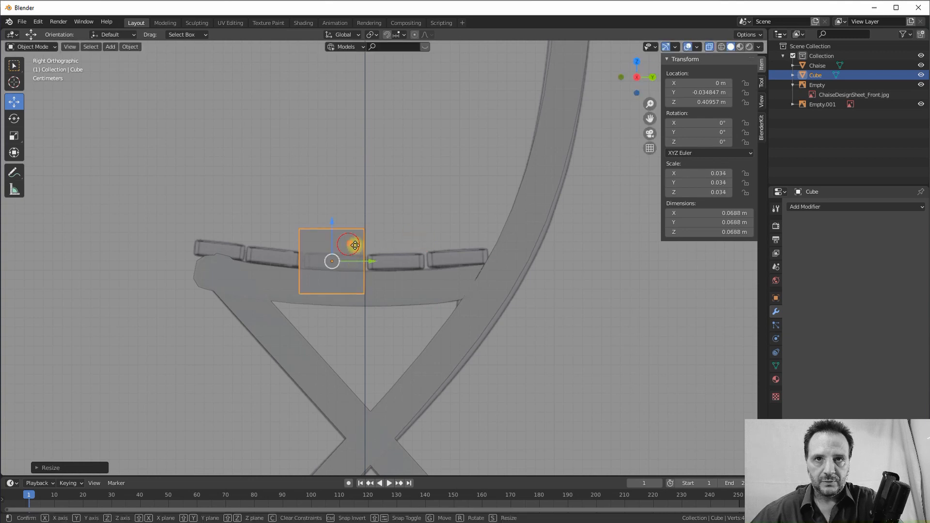
key("g")
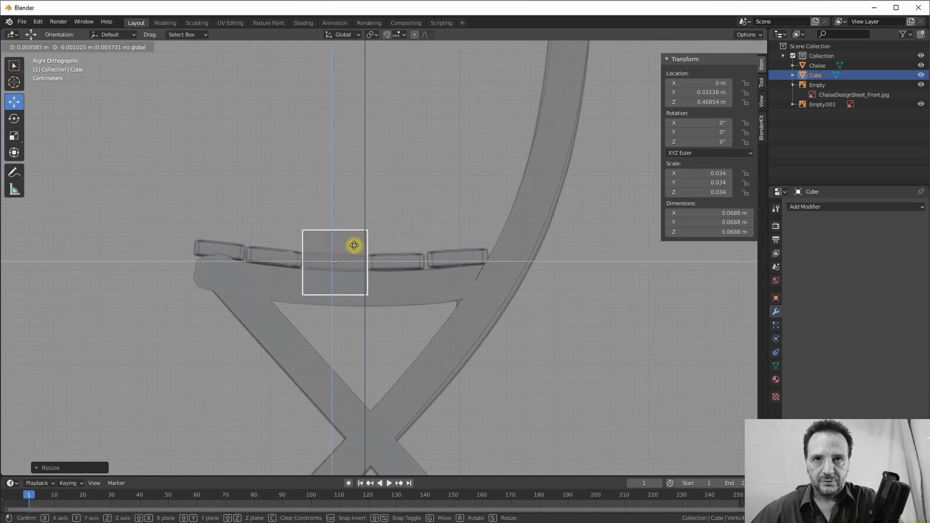
left_click(353, 244)
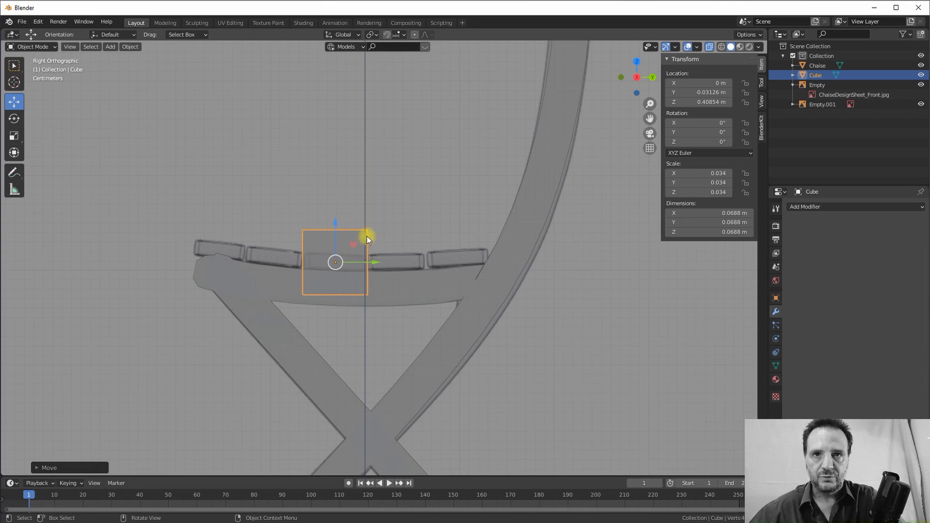
key("s")
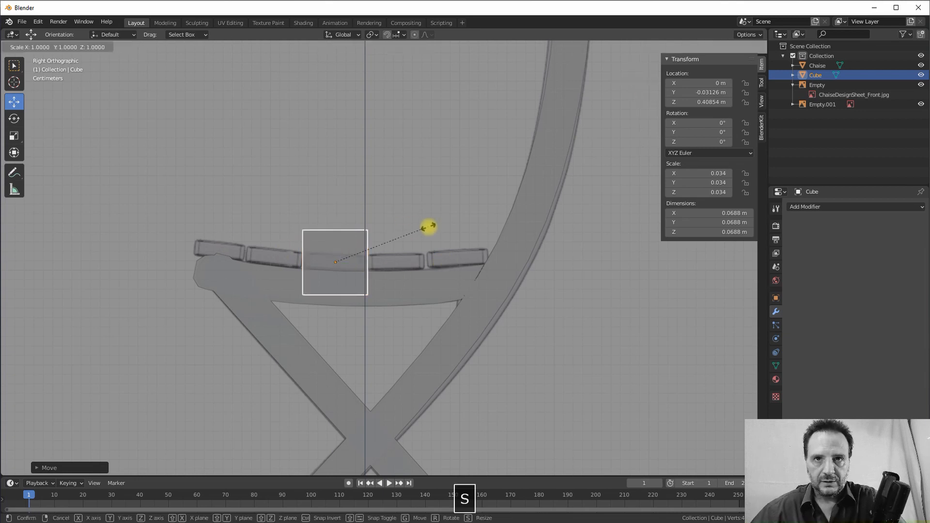
left_click(427, 228)
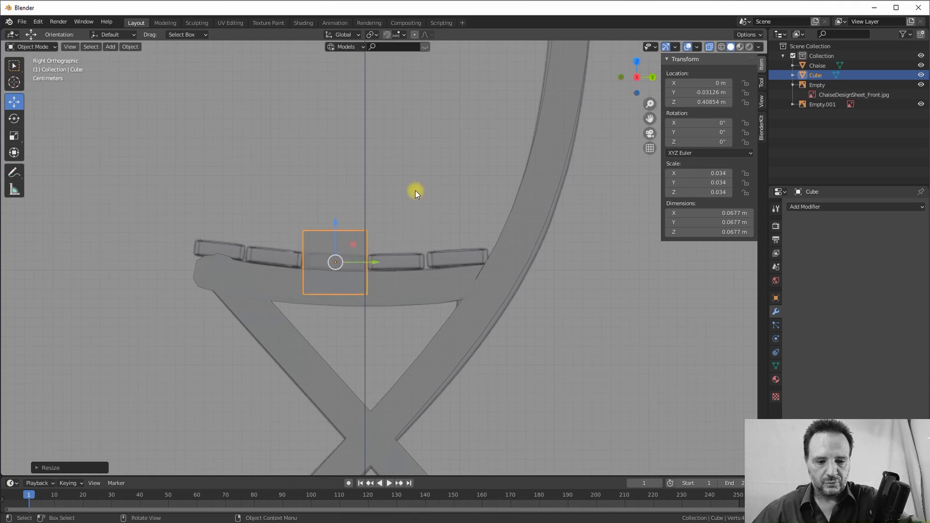
Flatten the cube along Z to about 0.021 m to match the reference slat's thickness.
key("s")
key("z")
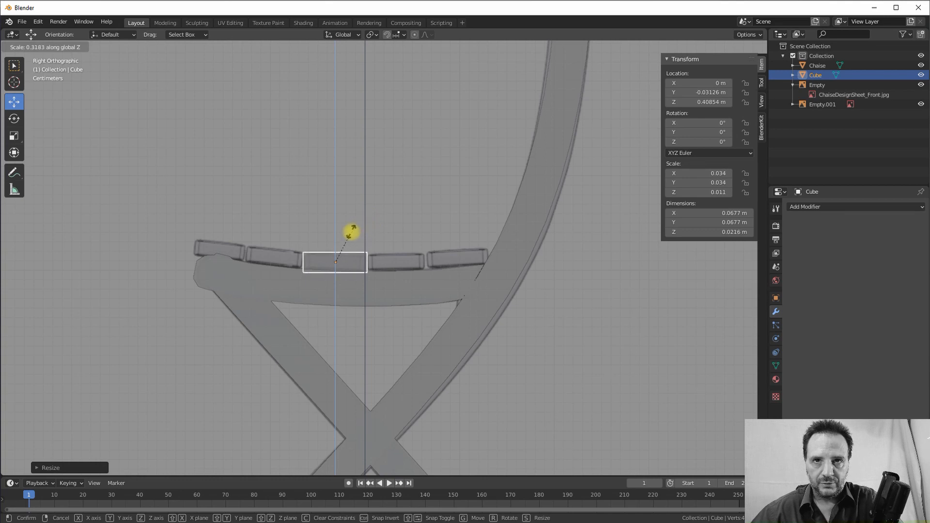
left_click(351, 234)
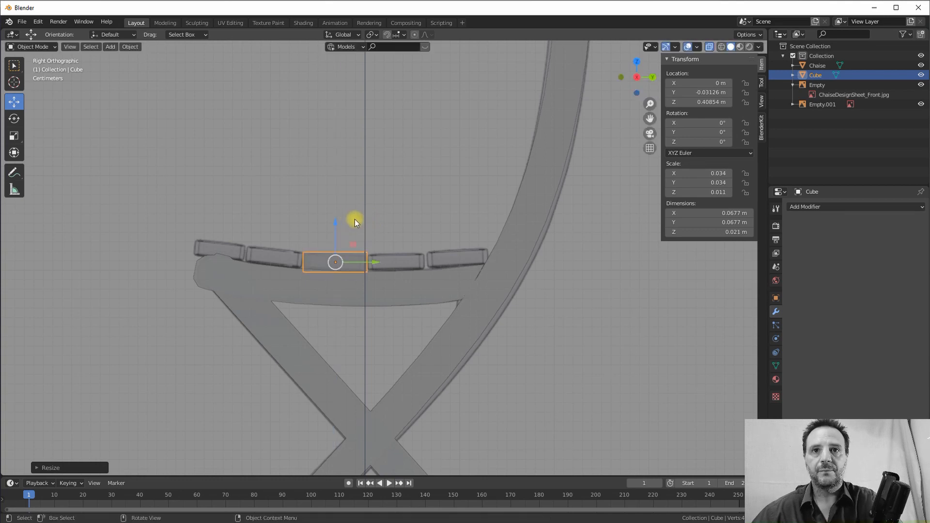
In the front view, stretch the slat along X to about 0.346 m so it spans both side frames.
middle_click_drag(348, 220, 446, 237)
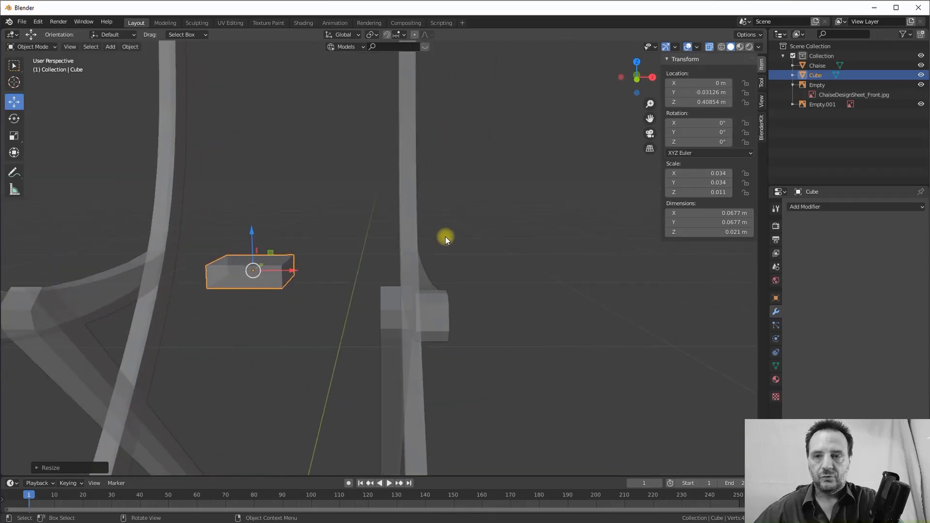
key("1")
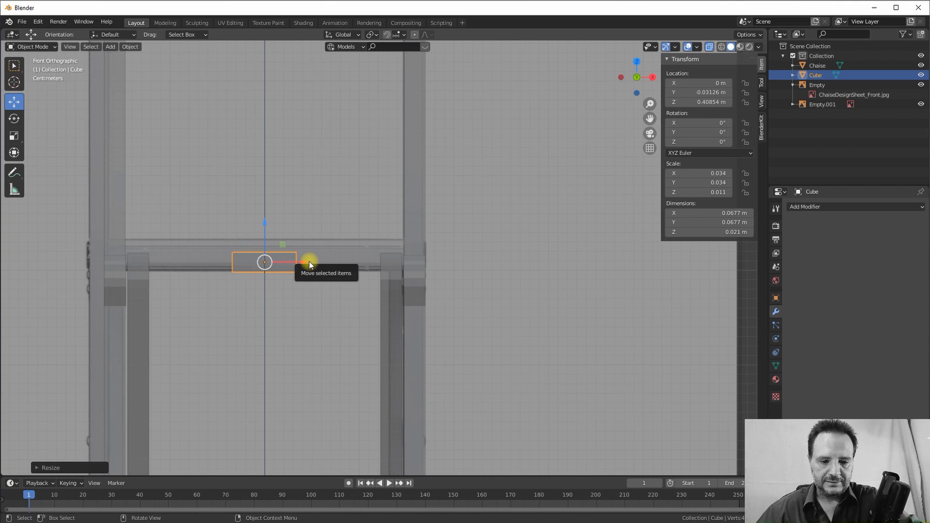
key("s")
key("x")
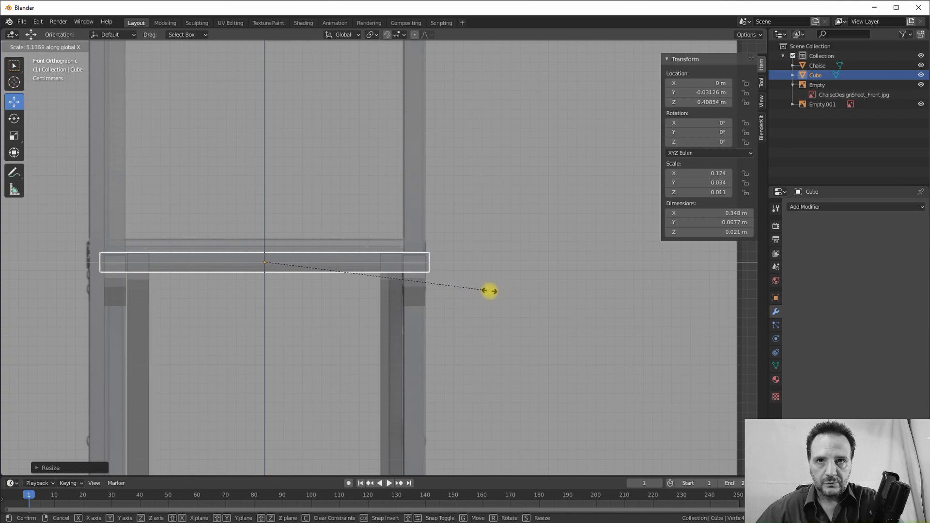
left_click(488, 290)
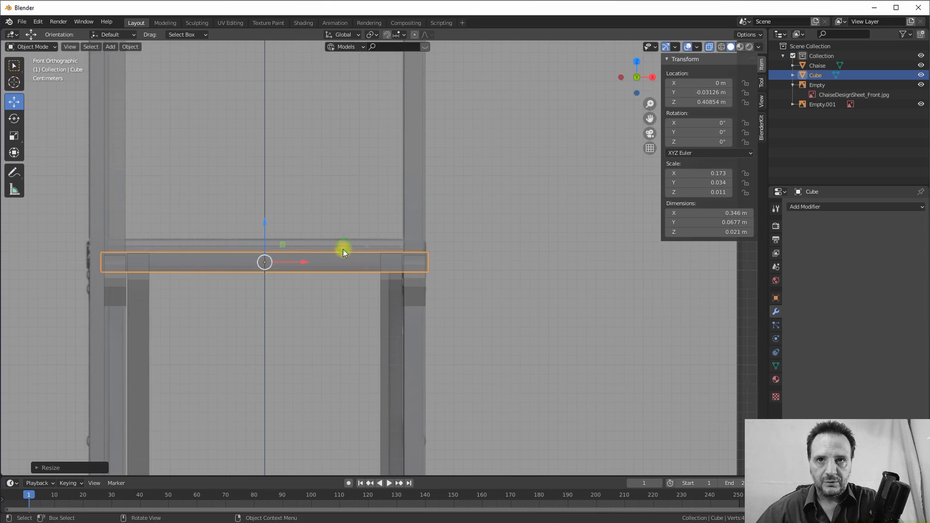
Shorten the slat along X to about 0.34 m so its ends align with the outer faces of the frames.
mouse_move(343, 250)
middle_mouse_down()
mouse_move(350, 260)
mouse_move(382, 255)
mouse_move(336, 259)
middle_mouse_up()
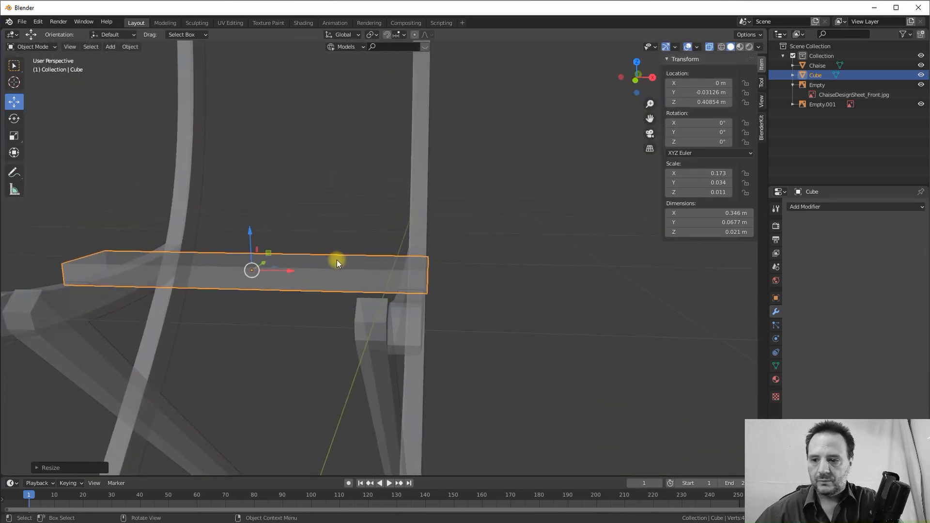
key("1")
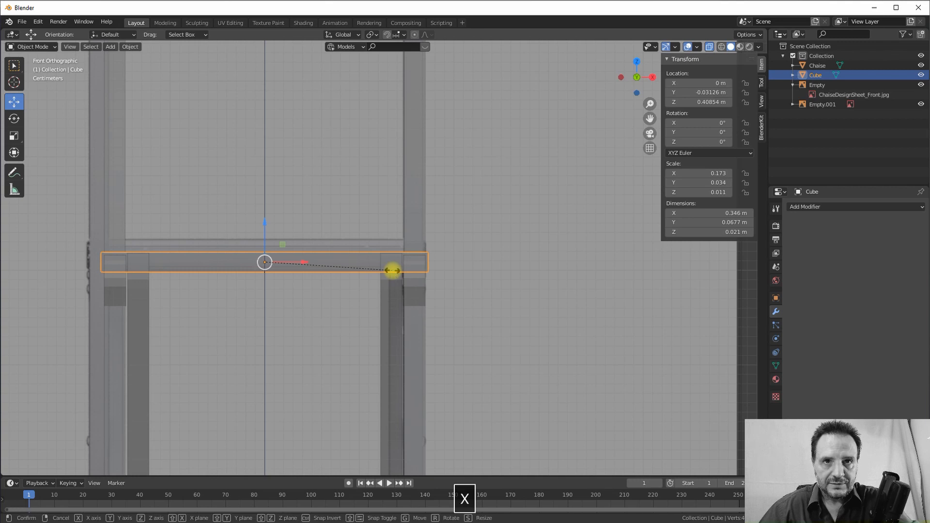
key("s")
key("x")
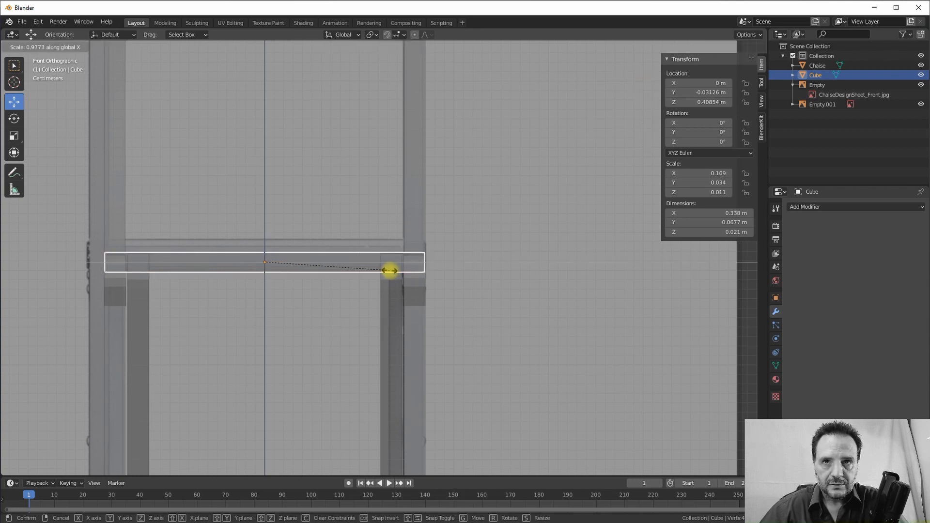
left_click(383, 272)
In the right side view, rotate the slat about -2.07° around X and raise it to about Z 0.410 m.
scroll(341, 278, "down", 2)
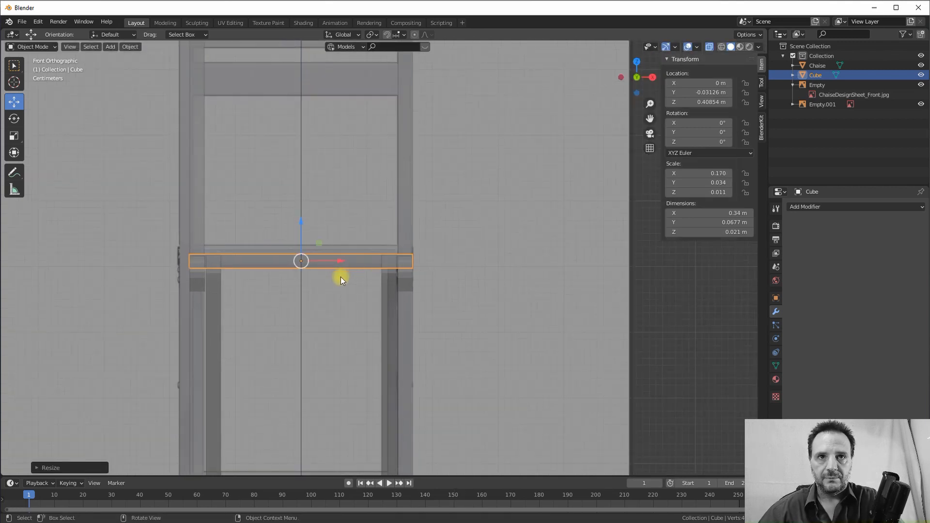
middle_click_drag(341, 277, 270, 241)
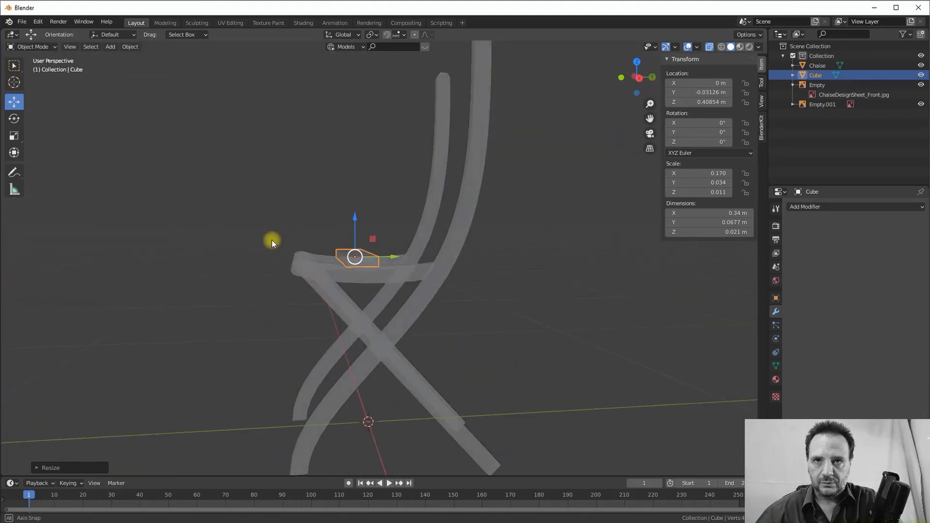
middle_click_drag(393, 212, 417, 215)
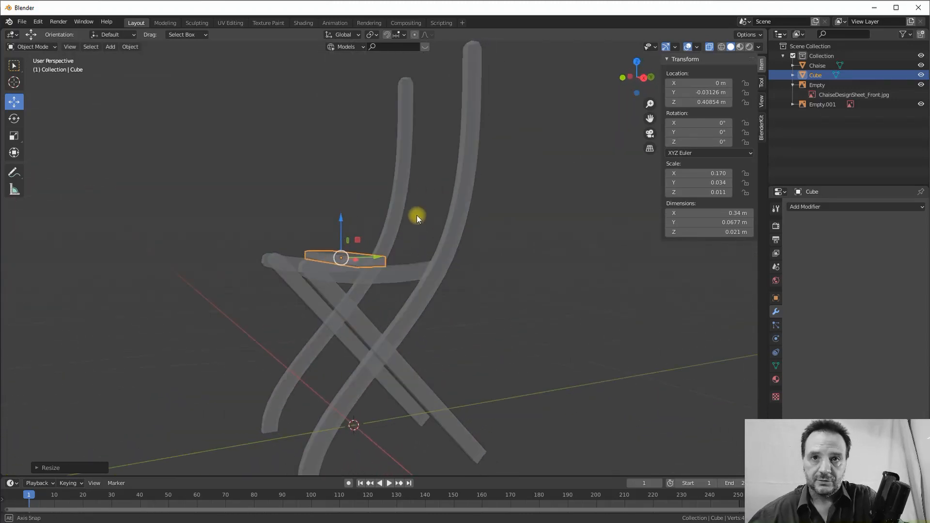
key("KP_3")
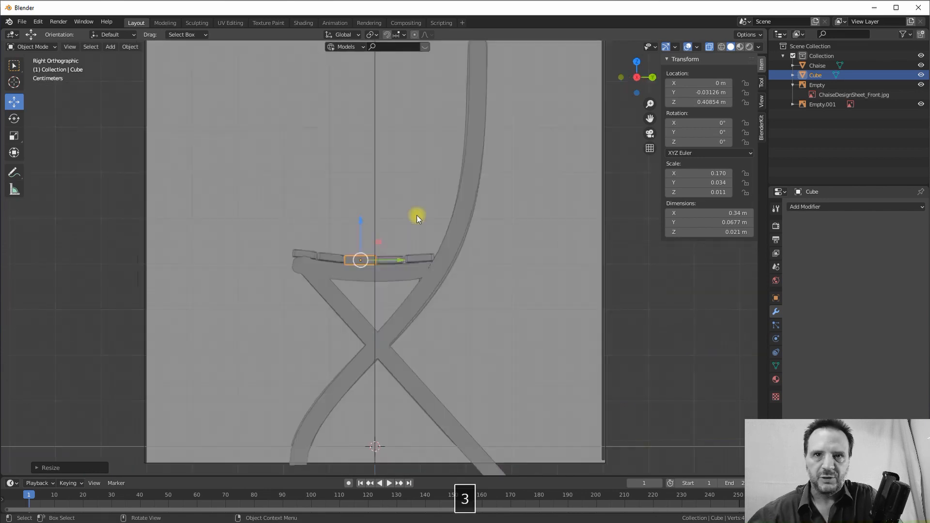
scroll(350, 234, "up", 4)
scroll(344, 238, "up", 1)
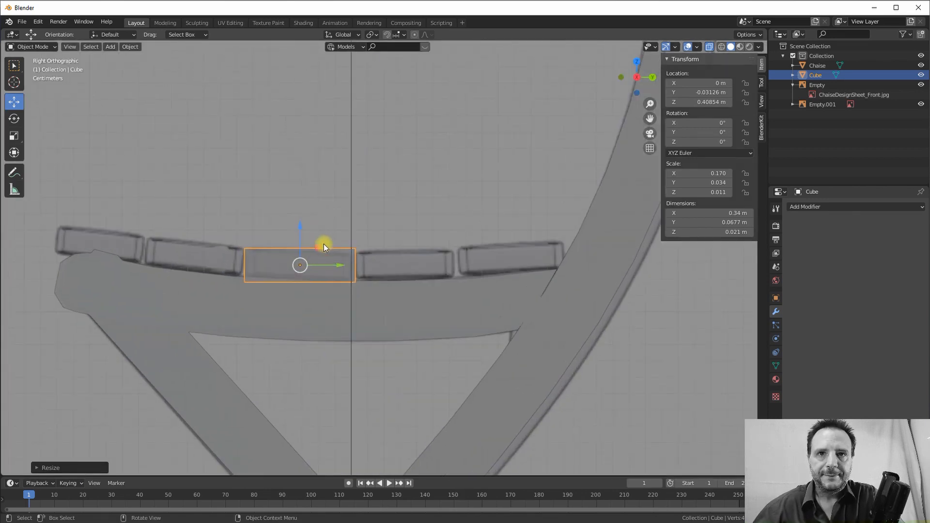
key("r")
key("x")
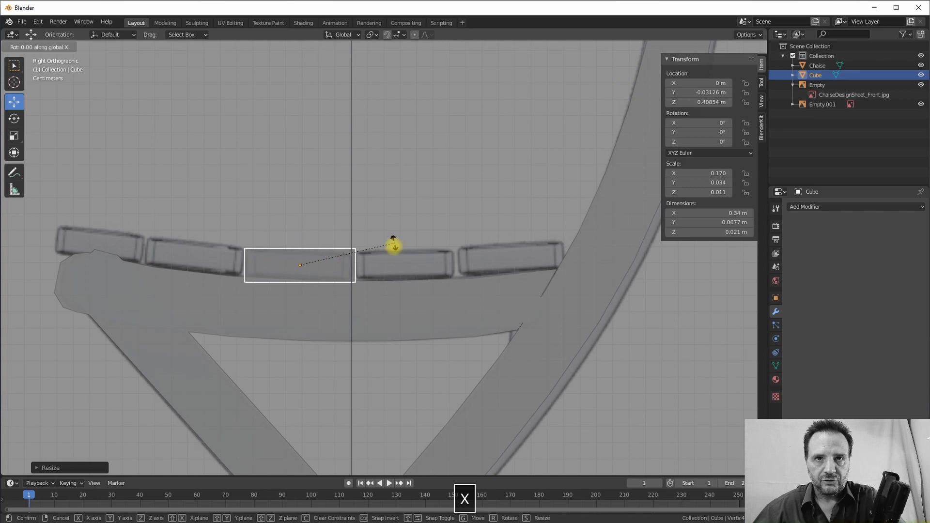
left_click(393, 246)
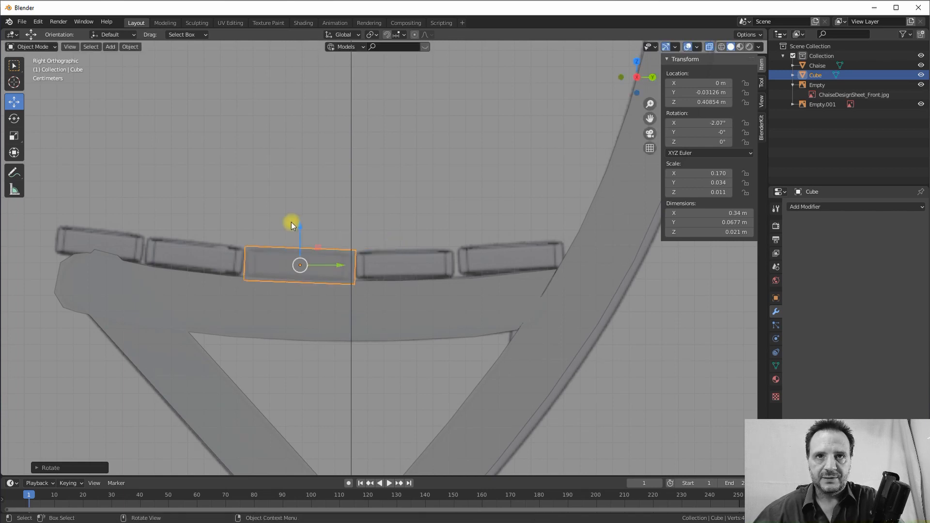
left_click_drag(299, 225, 299, 224)
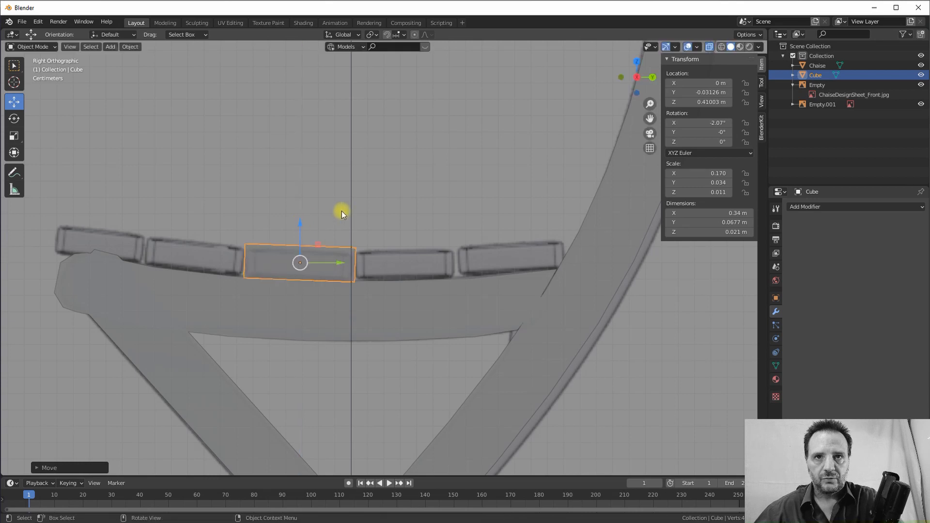
Switch the transform orientation to Local and thin the slat along its own Z axis to about 0.0194 m.
left_click(345, 38)
left_click(303, 74)
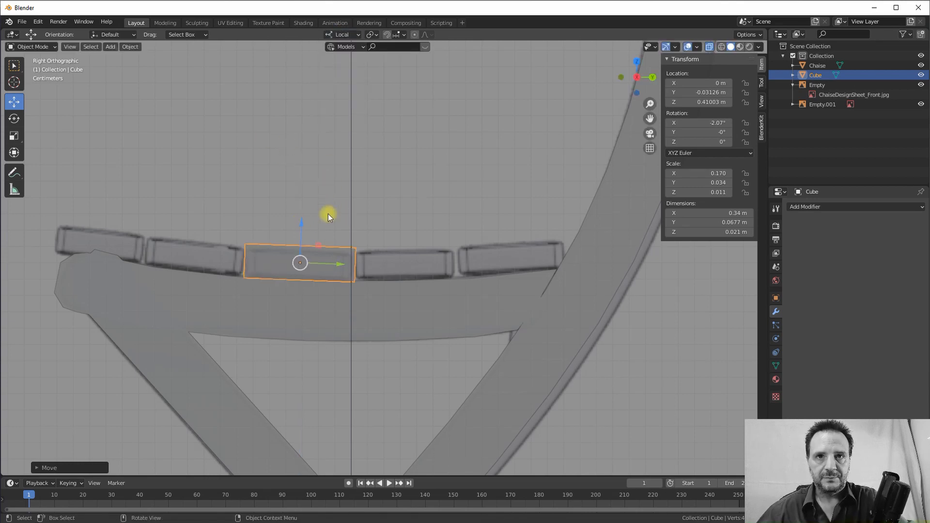
key("s")
key("z")
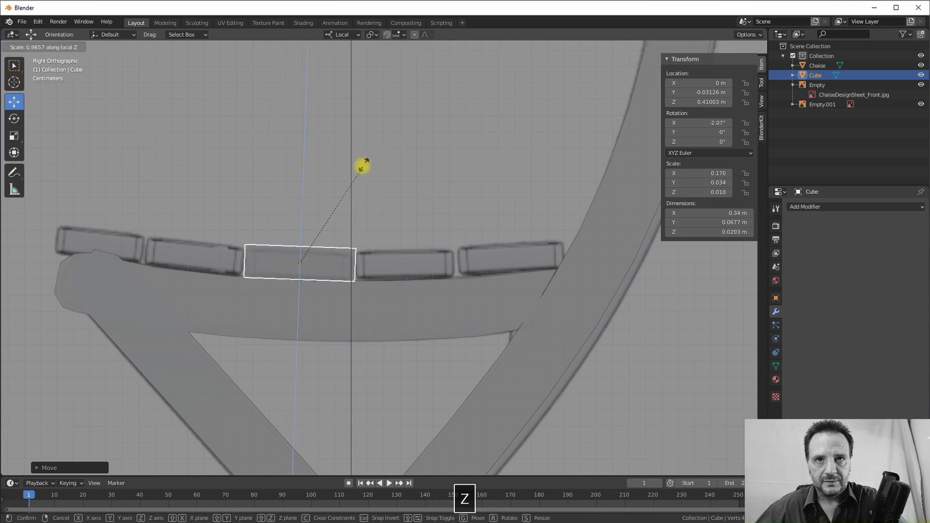
left_click(361, 168)
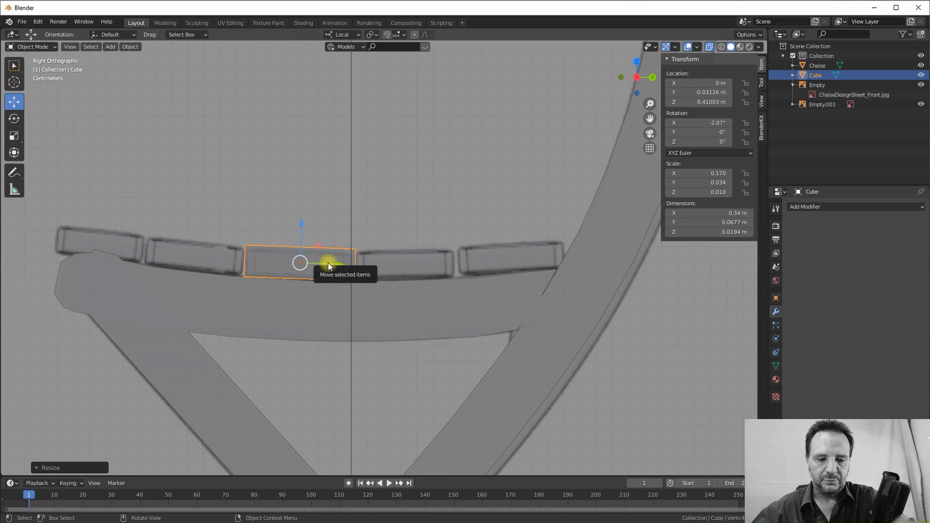
key("Tab")
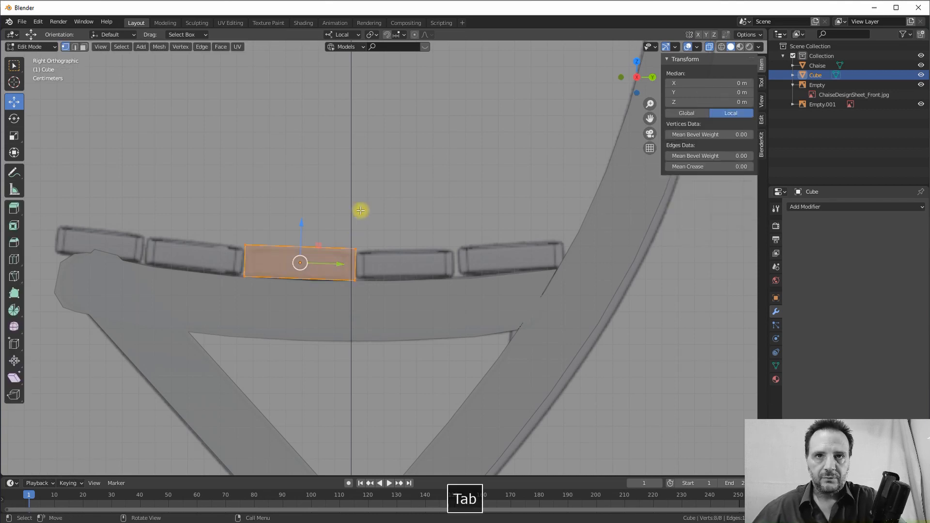
key("Tab")
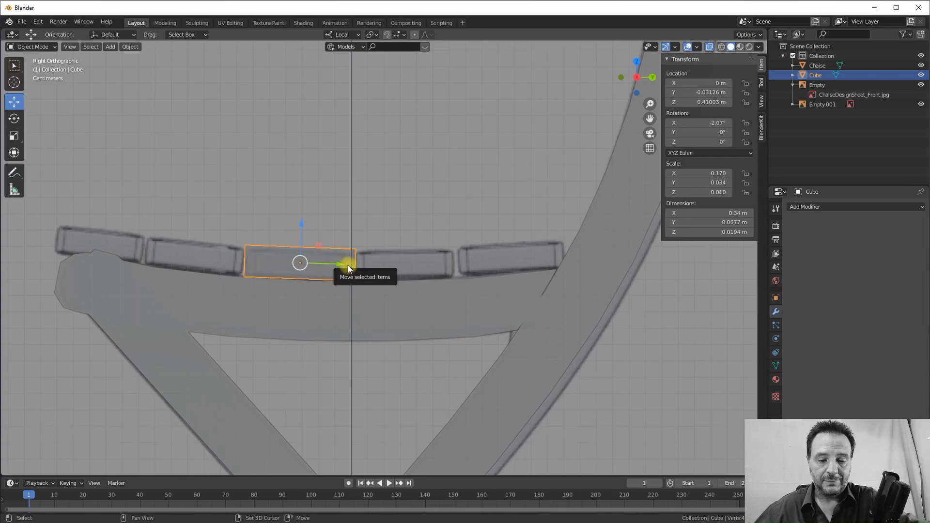
Duplicate the slat onto the next reference slat toward the backrest at about Y 0.037 m, and rotate the copy to about 1.39° around X.
key("shift+d")
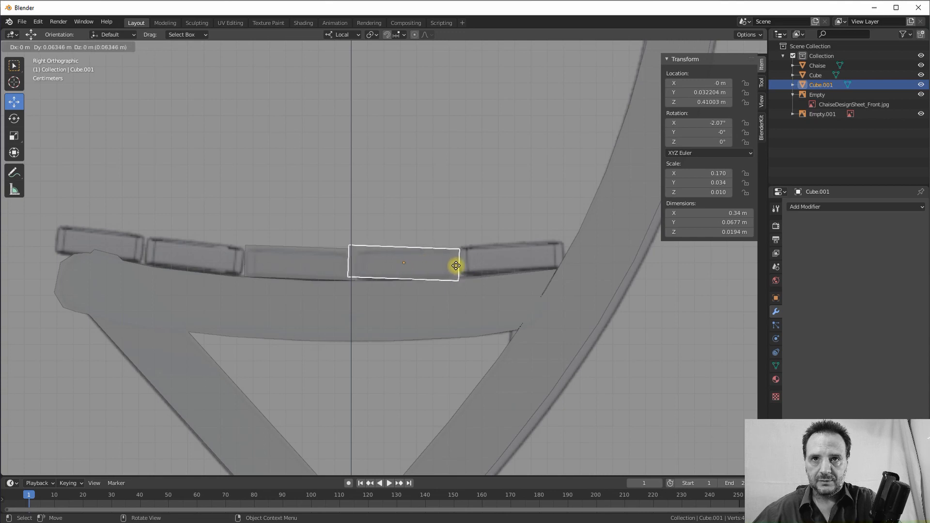
left_click(459, 266)
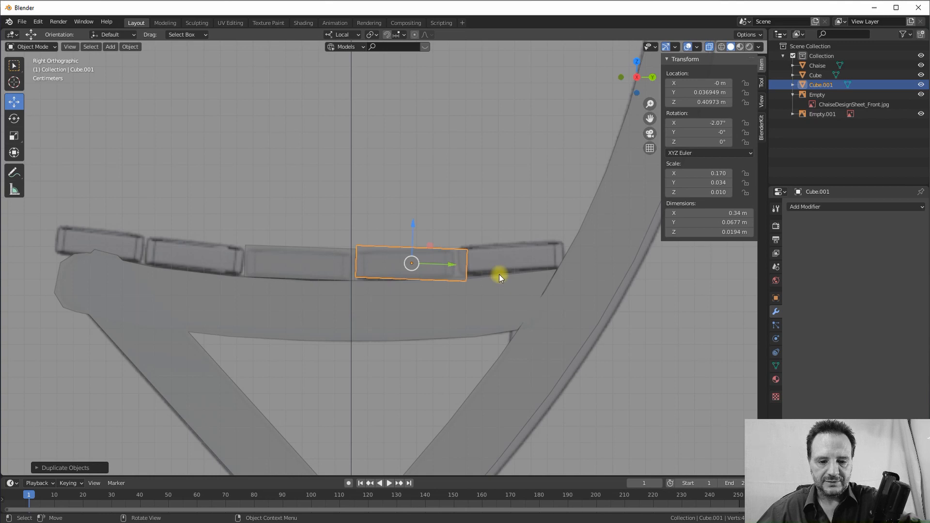
key("r")
key("x")
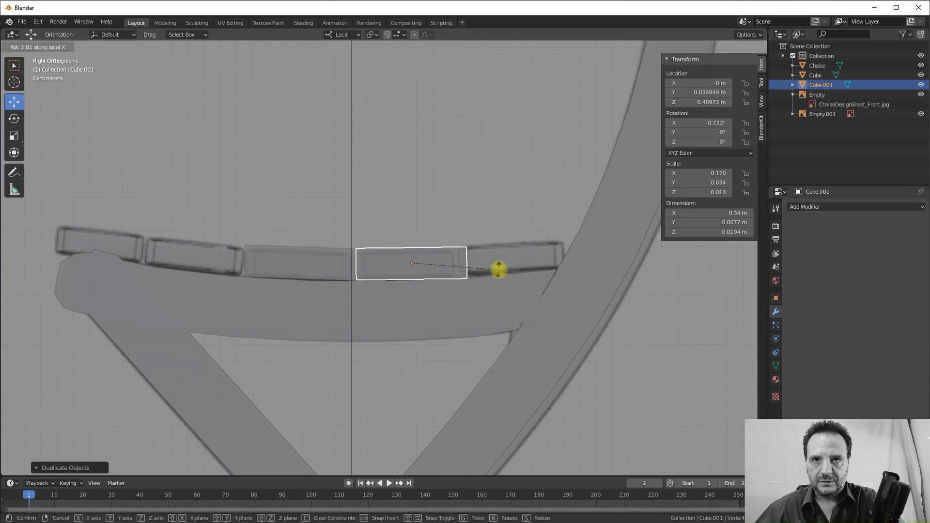
left_click(499, 269)
Slide the copied slat to about Y 0.035 m and narrow it along its local Y axis to about 0.060 m.
key("g")
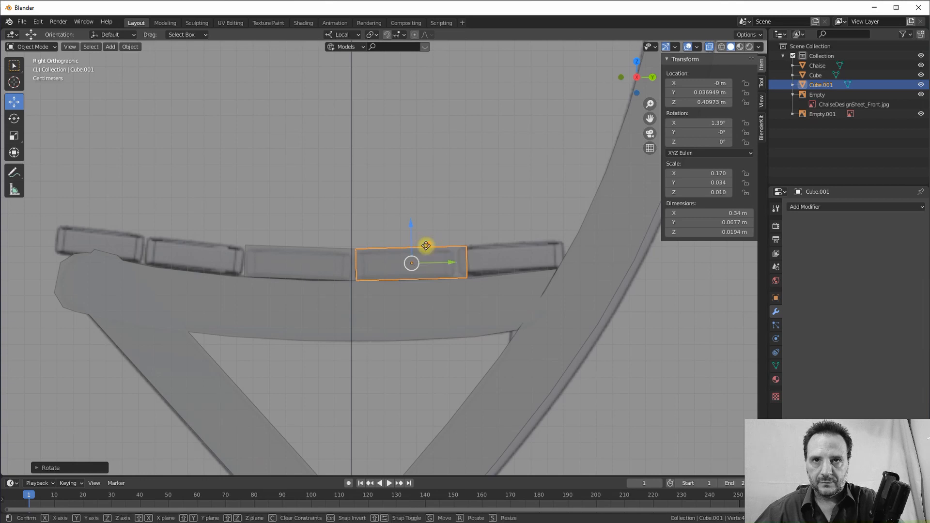
key("shift+x")
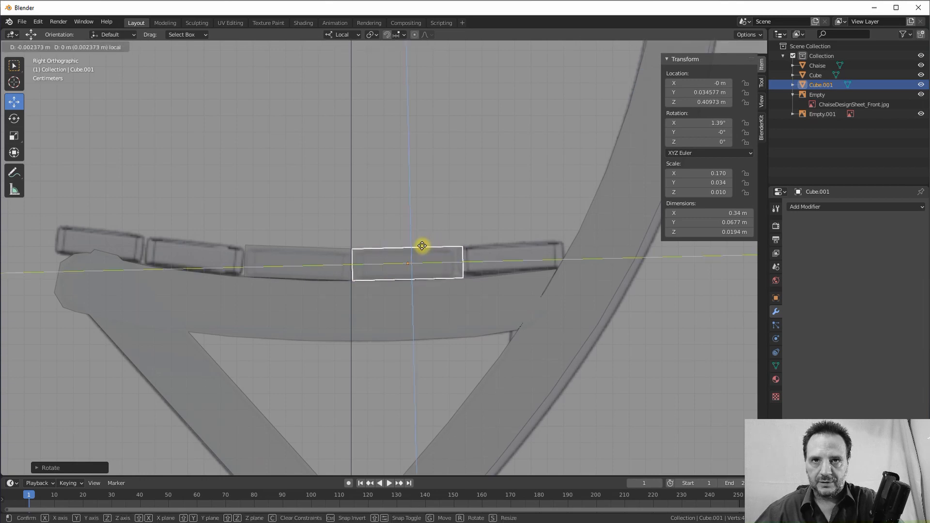
left_click(471, 263)
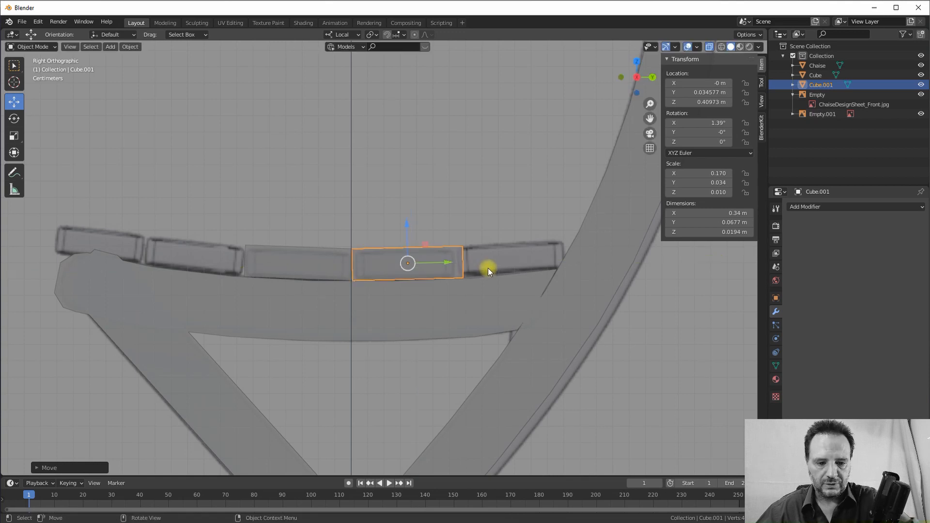
key("s")
key("y")
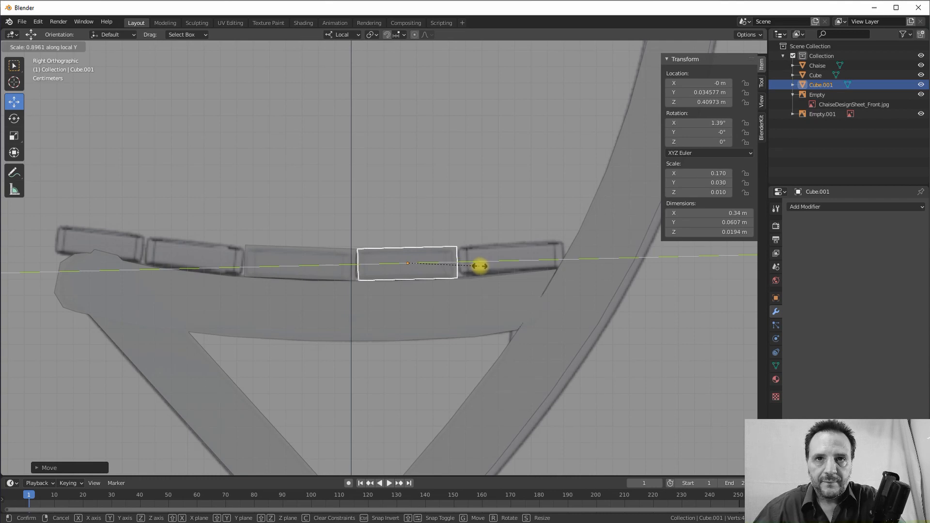
left_click(484, 269)
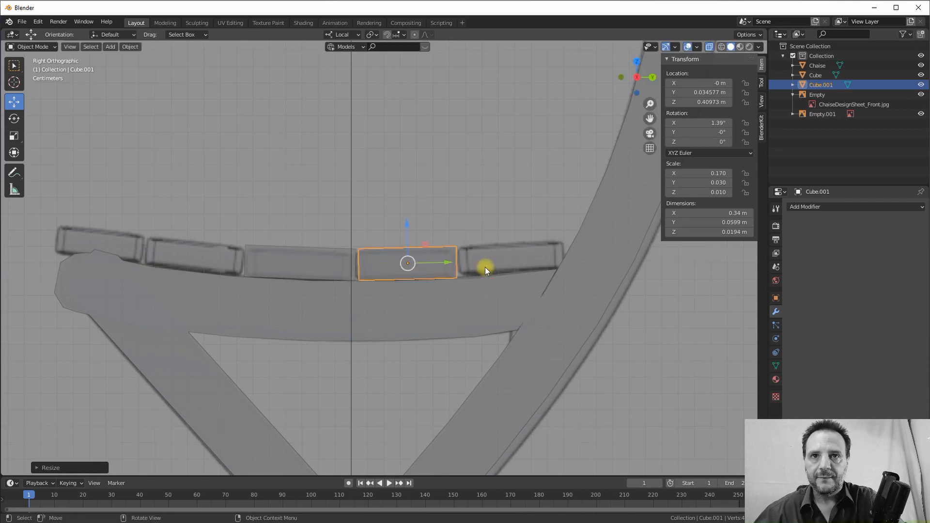
Duplicate the slat onto the reference slat nearest the backrest at about Y 0.097 m, Z 0.413 m, and rotate the copy to about 4.07° around X.
key("shift+d")
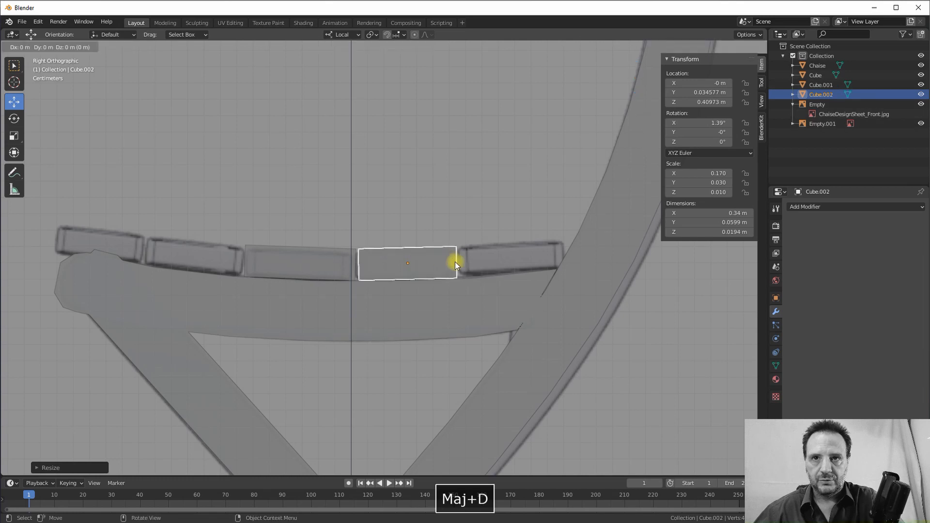
right_click(448, 264)
left_click_drag(444, 263, 548, 241)
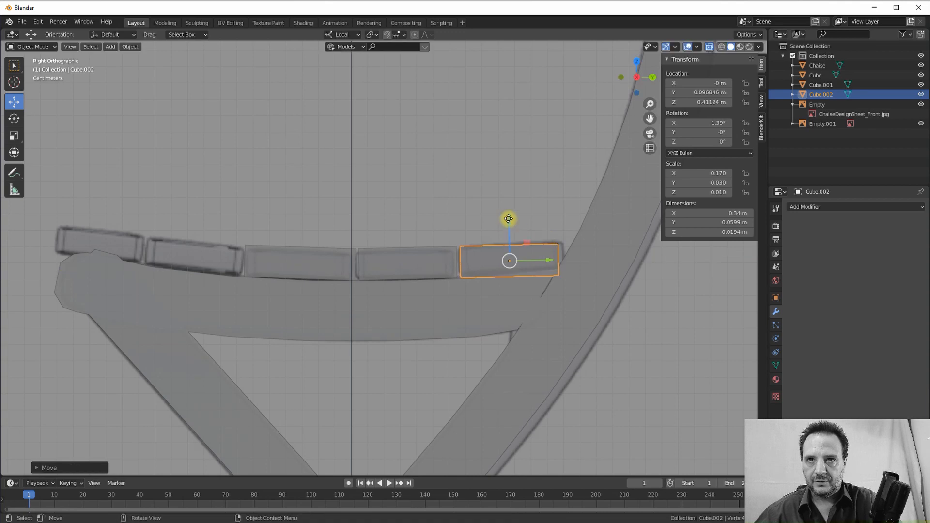
left_click_drag(509, 217, 509, 216)
key("r")
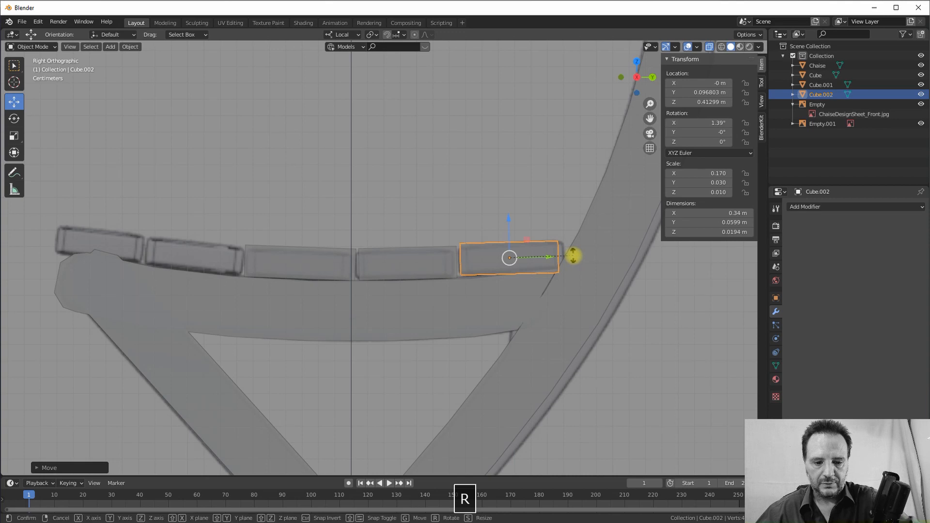
key("x")
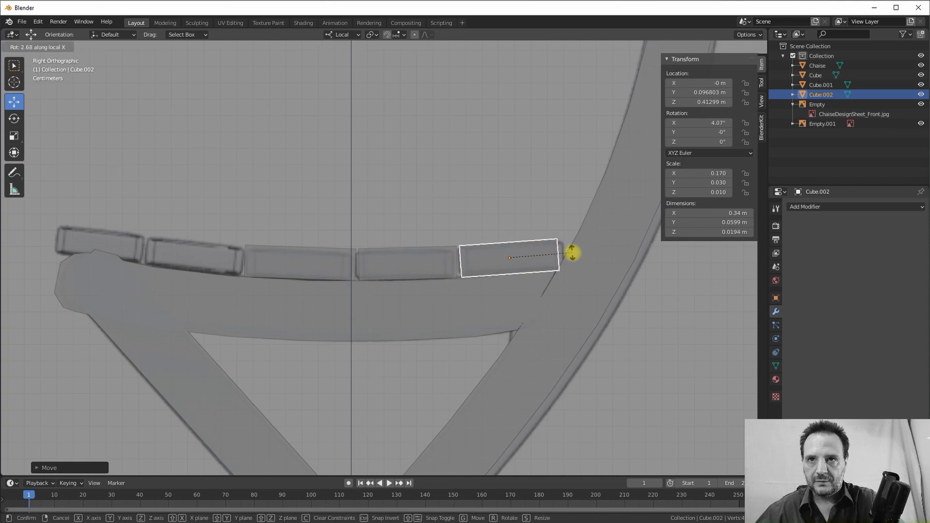
left_click(572, 255)
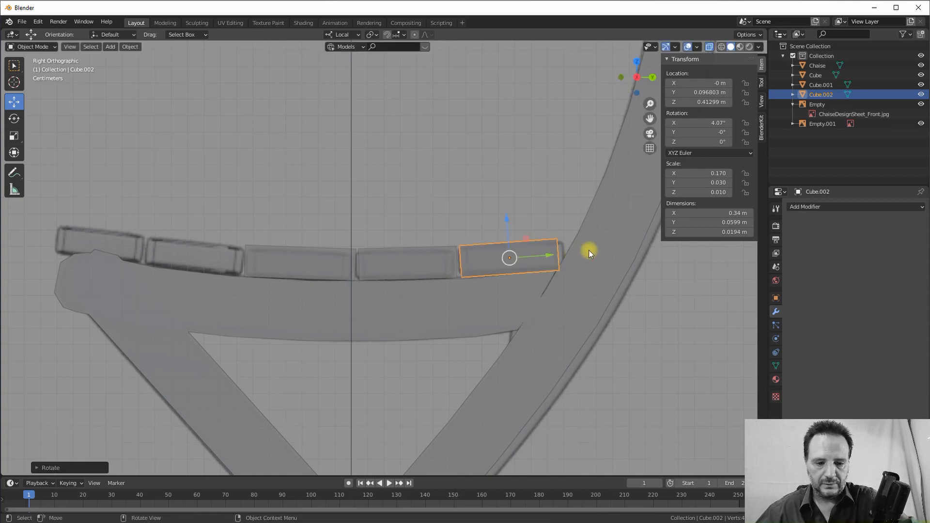
Narrow the slat nearest the backrest along its local Y axis to about 0.0572 m.
key("s")
key("y")
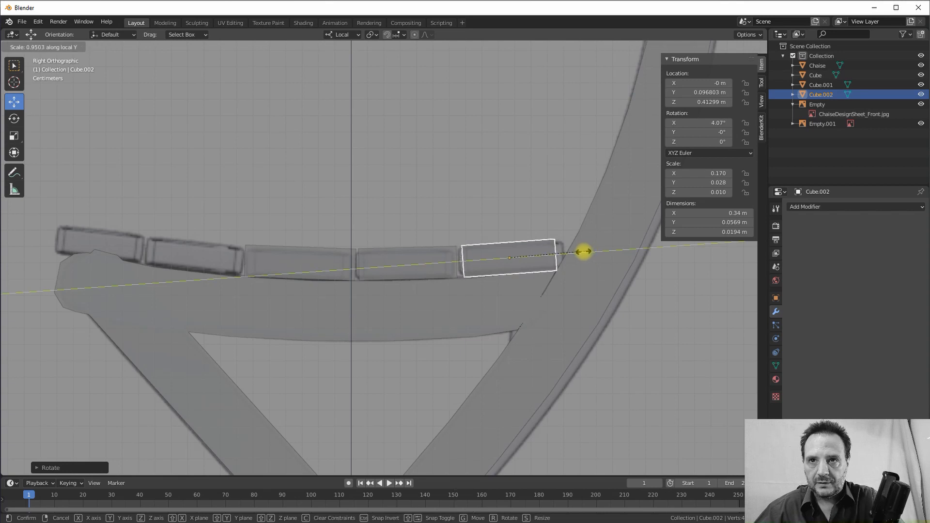
left_click(585, 253)
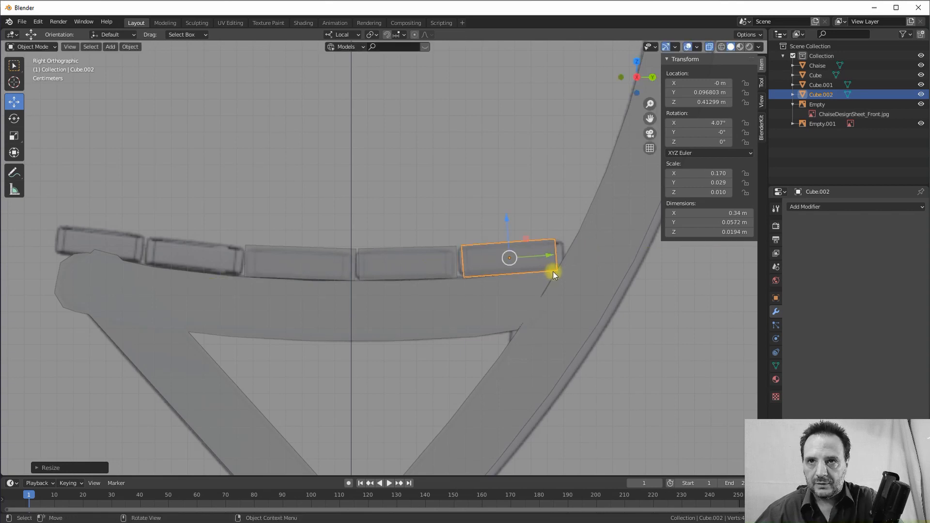
key("g")
key("y")
key("y")
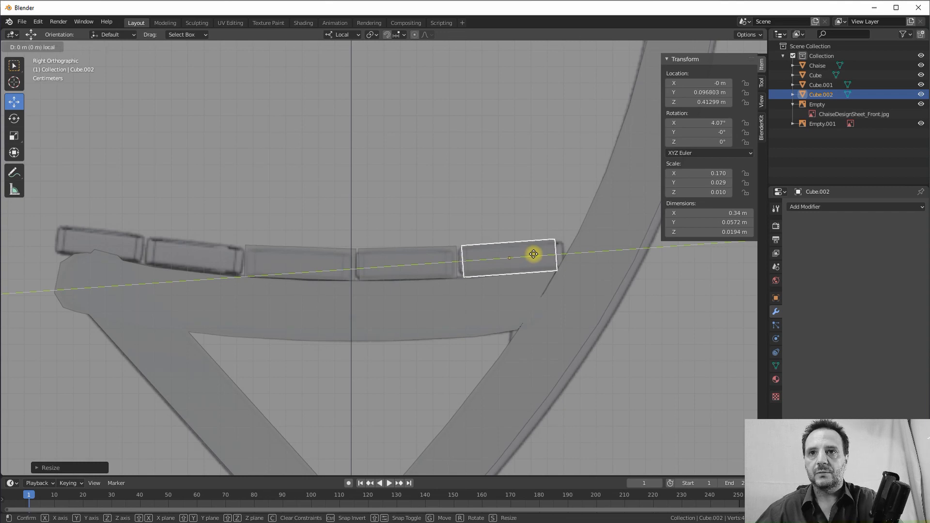
left_click(534, 254)
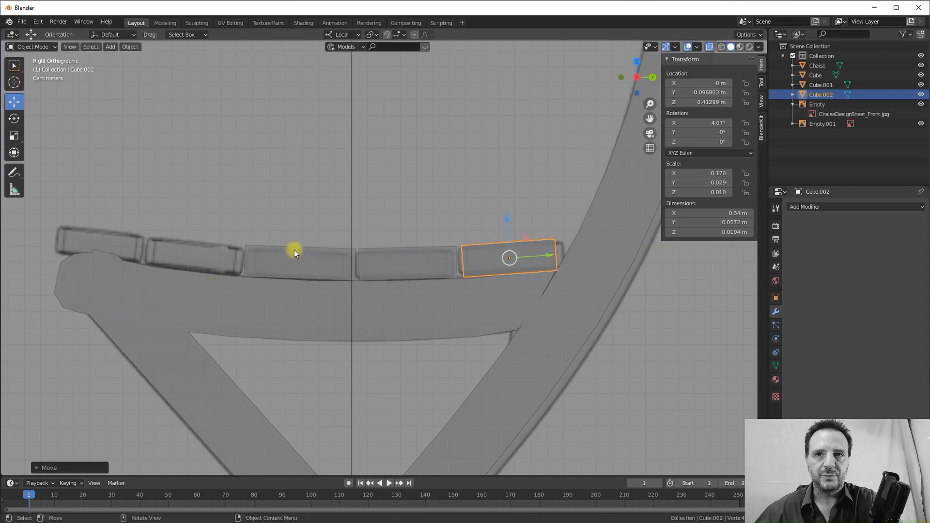
Duplicate the original middle slat onto the next reference slat toward the front at about Y -0.098 m, and rotate it to about -6.88° around X.
left_click(311, 261)
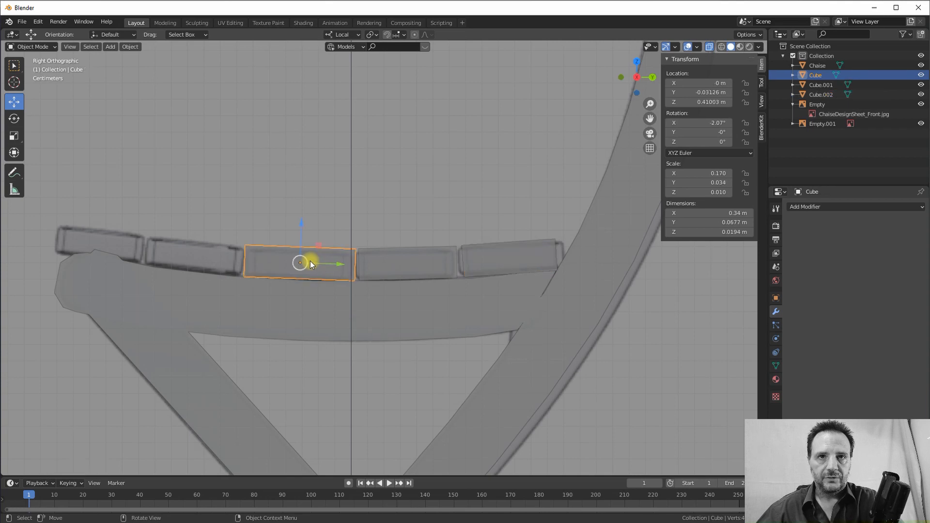
key("shift+d")
right_click(333, 265)
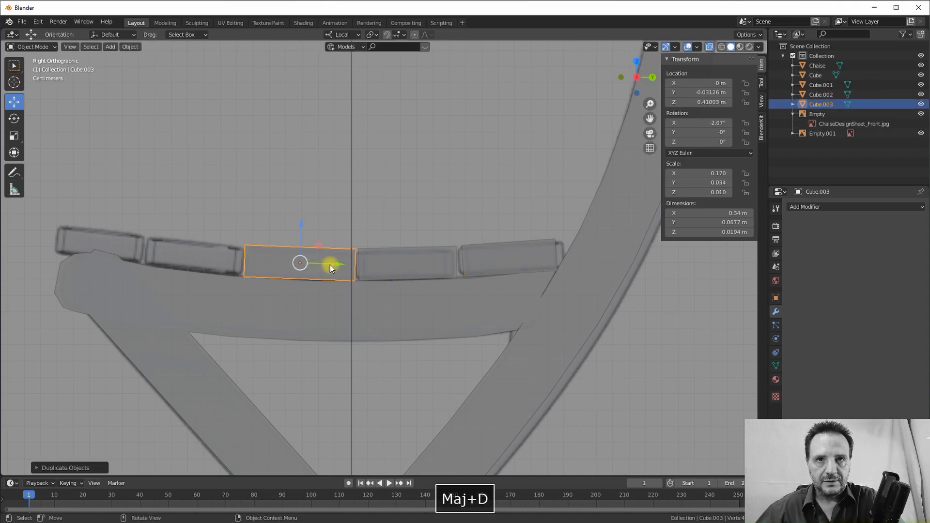
key("g")
key("y")
key("y")
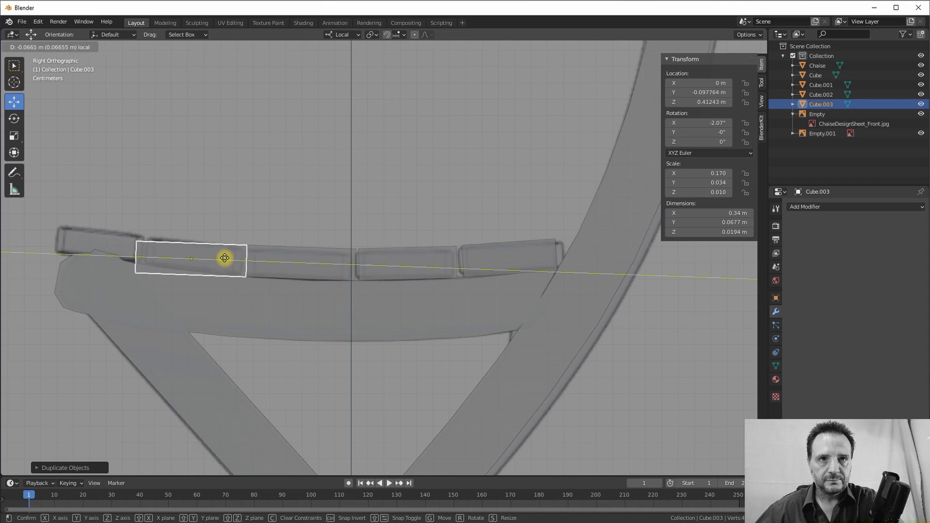
left_click(225, 258)
key("r")
key("x")
key("x")
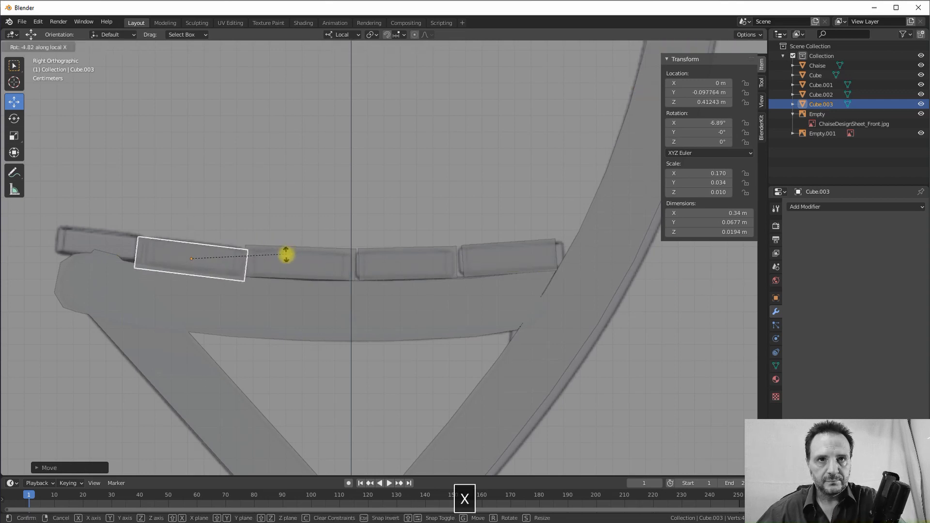
left_click(286, 256)
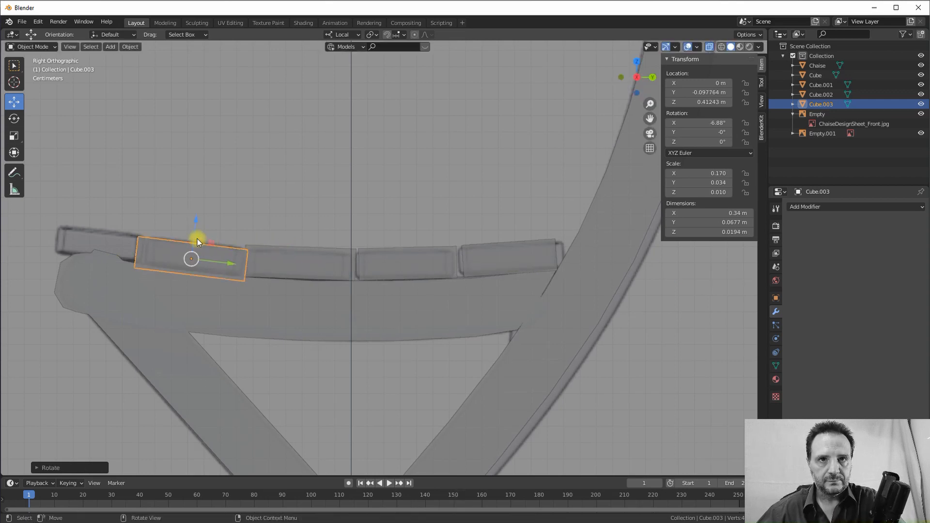
Raise the new slat along its local Z axis to about Z 0.416 m and narrow it along local Y to about 0.060 m.
key("g")
key("z")
key("z")
left_click(203, 218)
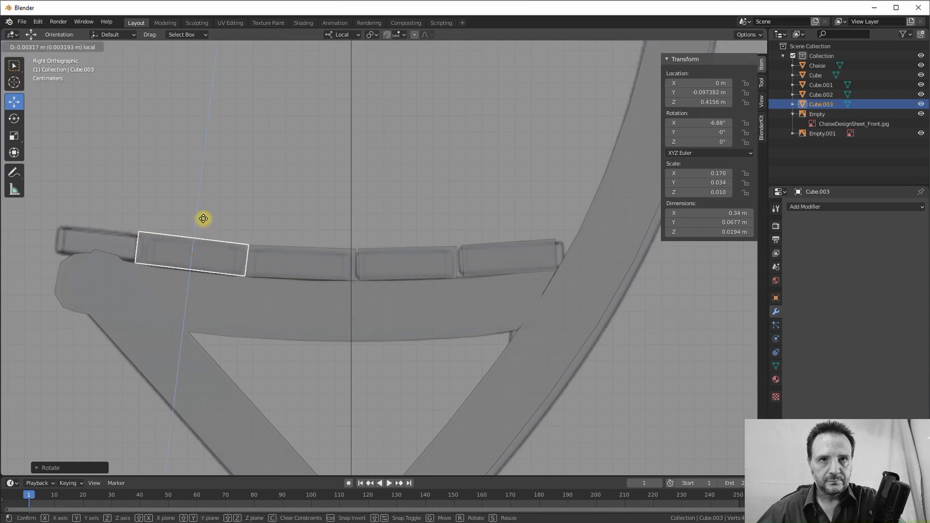
key("s")
key("y")
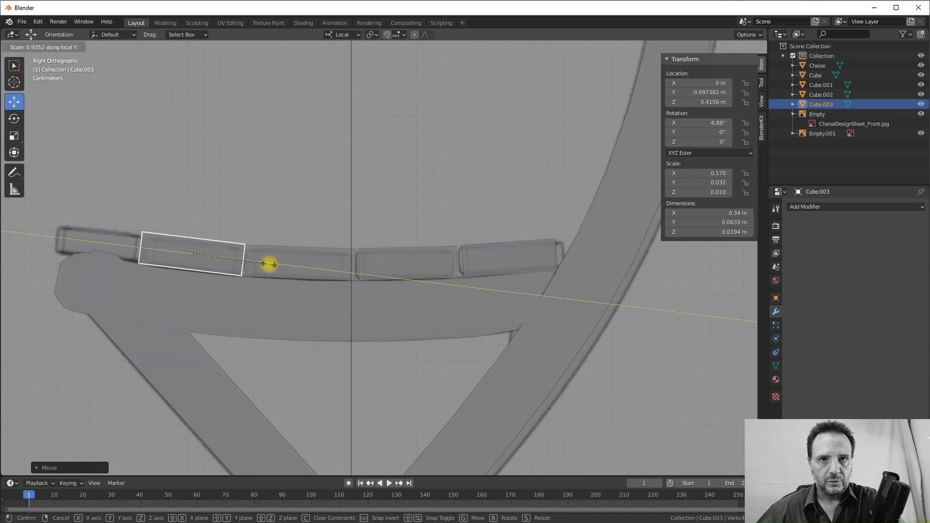
left_click(257, 266)
Thin the second slat from the front along its local Z axis to about 0.0187 m.
middle_click_drag(257, 266, 403, 305)
key("3")
key("s")
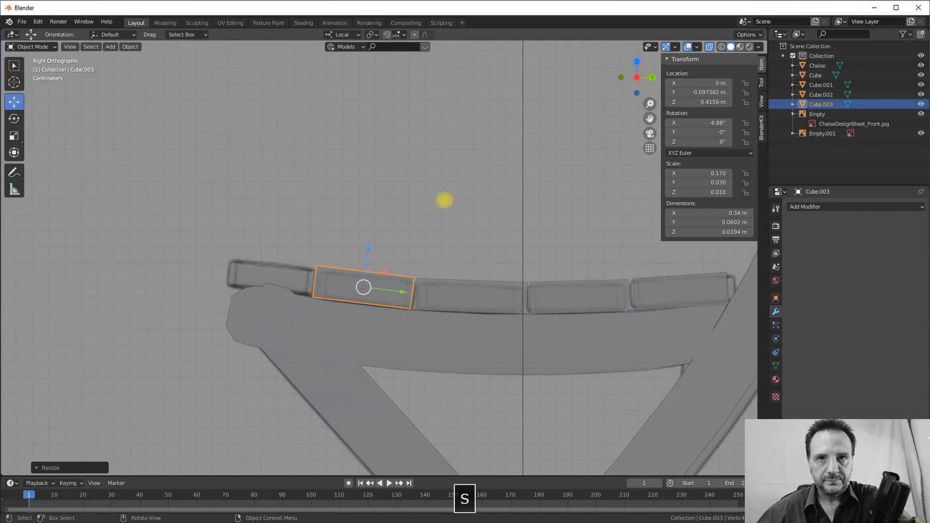
key("z")
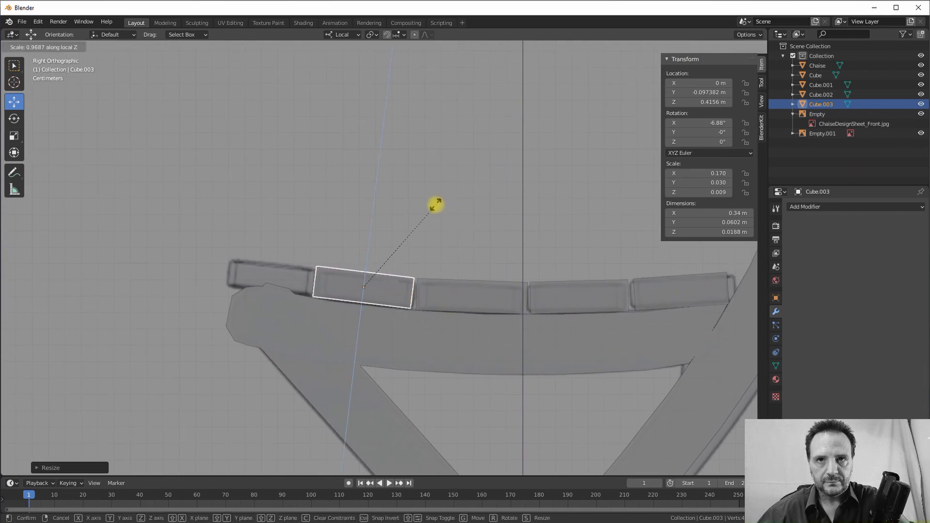
left_click(435, 205)
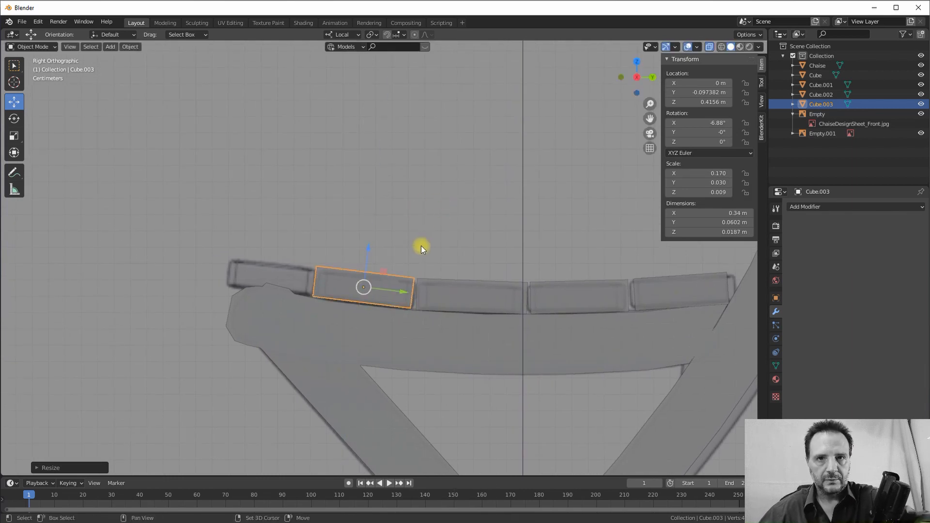
Duplicate the slat onto the frontmost reference slat at about Y -0.154 m and narrow it along local Y to about 0.050 m.
key("shift+d")
right_click(421, 247)
left_click_drag(402, 291, 352, 289)
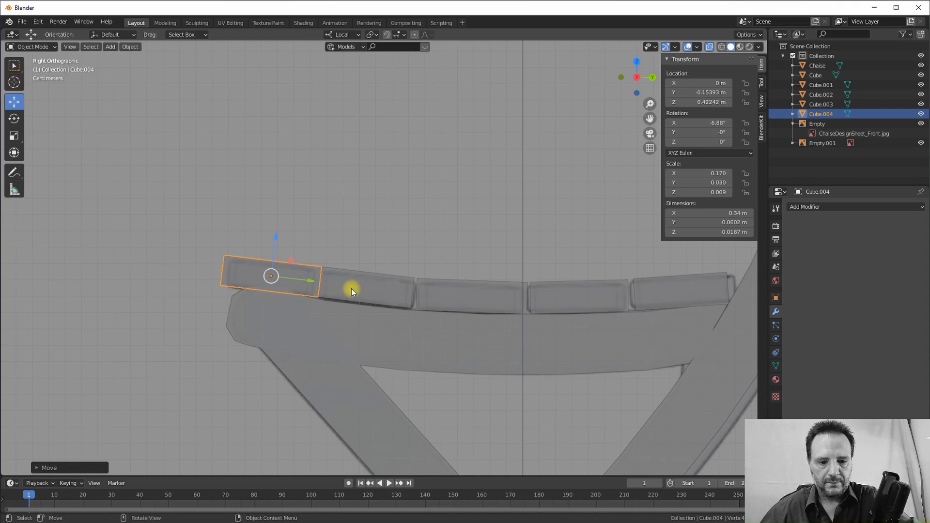
key("s")
key("y")
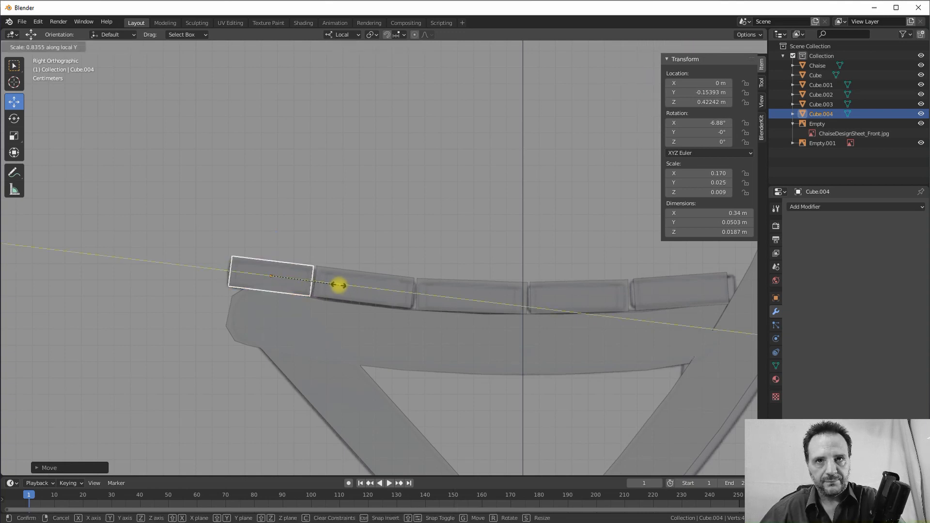
left_click(341, 285)
Turn off X-ray display and view the chair as a solid model in perspective.
middle_click_drag(344, 285, 744, 30)
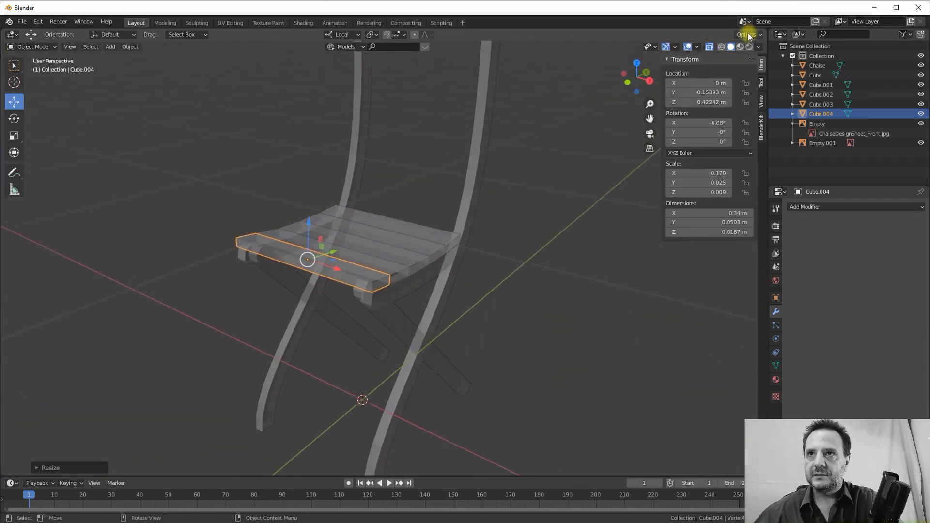
left_click(710, 46)
middle_click_drag(316, 269, 337, 262)
left_click(379, 252, "shift")
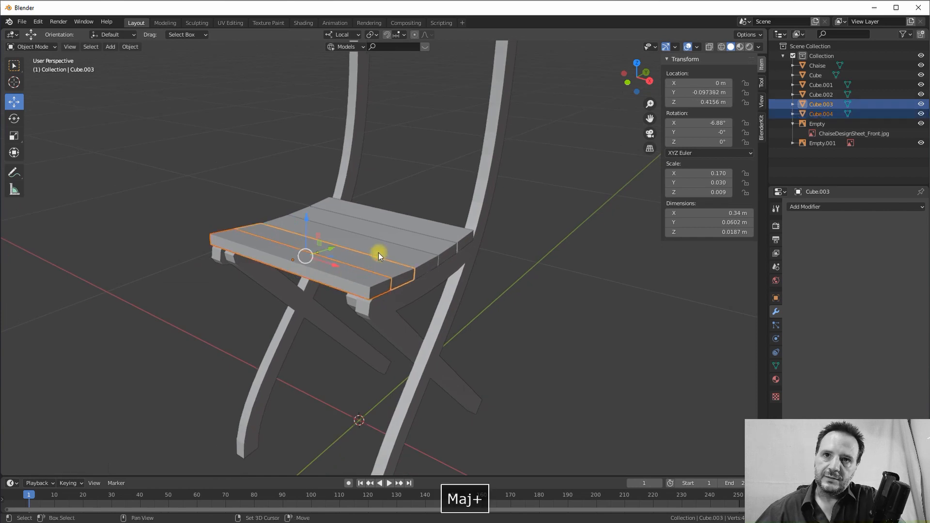
left_click(402, 239, "shift")
left_click(412, 228, "shift")
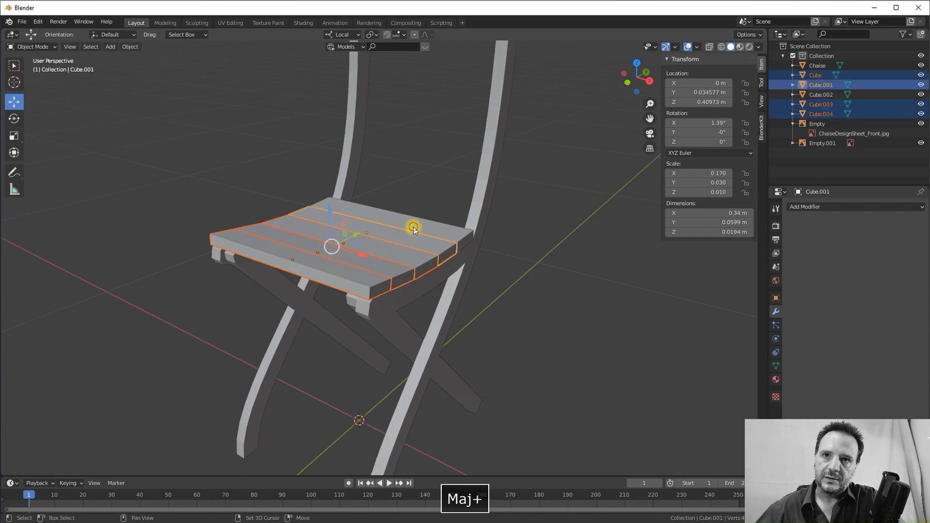
left_click(408, 239, "shift")
middle_click_drag(384, 251, 461, 211)
left_click(448, 223)
Duplicate the middle seat slat and raise the copy along its local Z axis to about Z 0.645 m, between the backrest uprights' height.
middle_click_drag(446, 246, 419, 100, "shift")
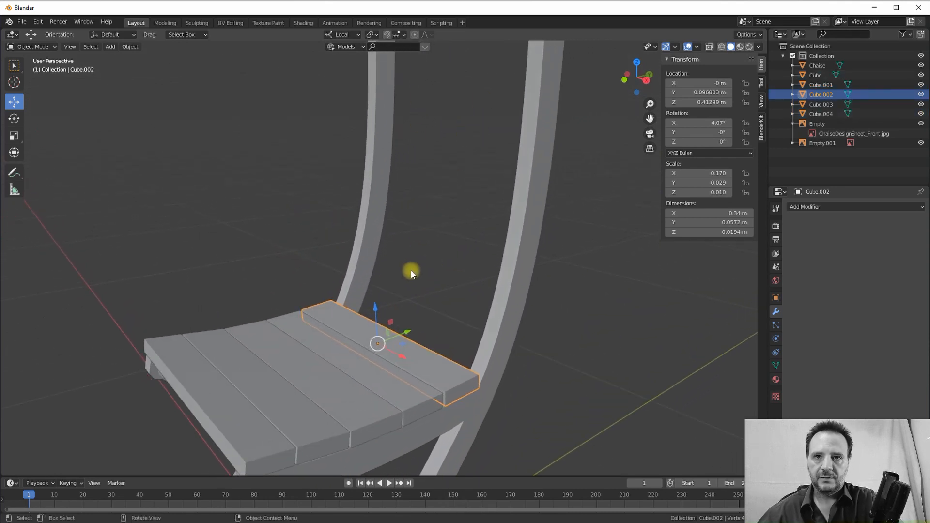
left_click(371, 402)
key("shift+d")
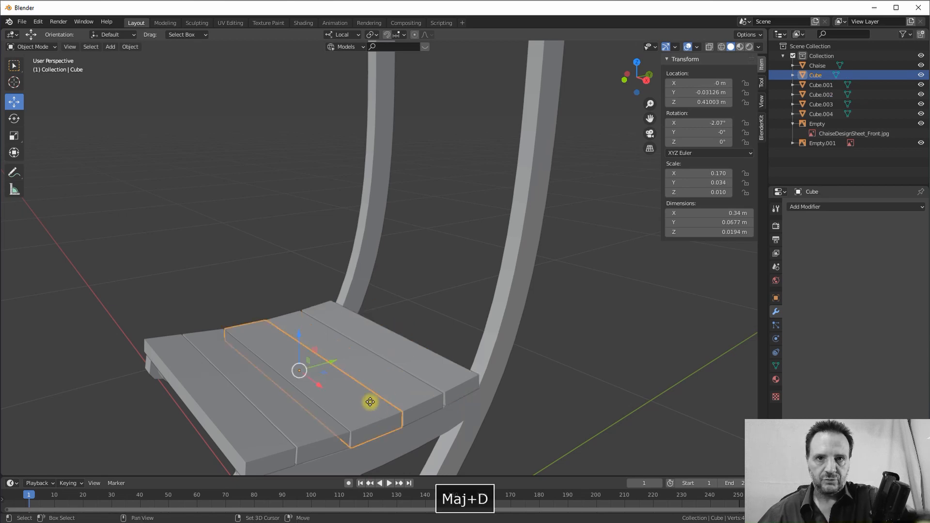
key("z")
key("z")
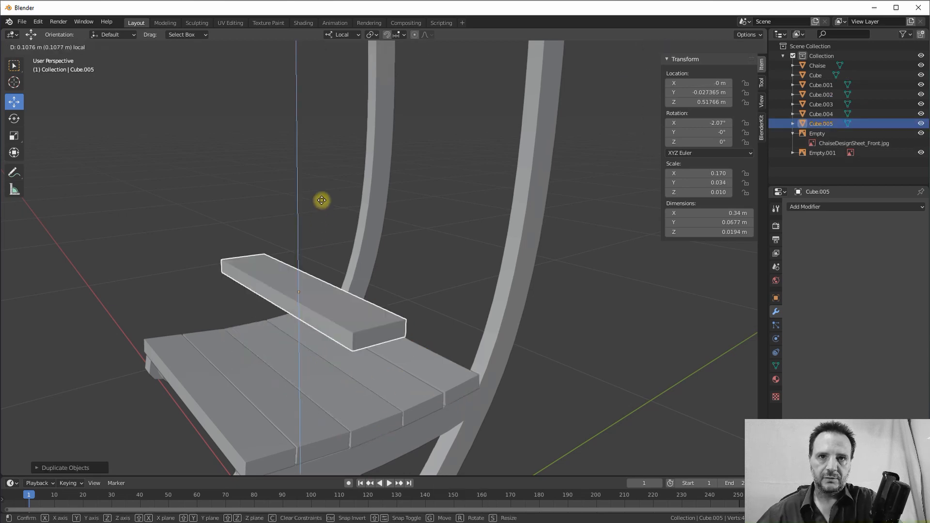
left_click(325, 148)
Select the five seat slats, leaving out the raised copy, and join them into a single object.
middle_click_drag(285, 387, 315, 379)
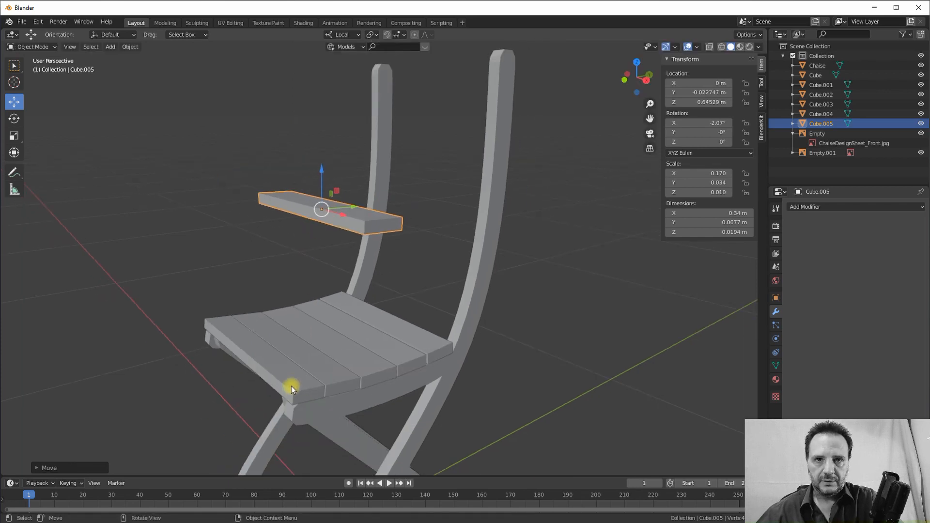
left_click(305, 383)
left_click(361, 365, "shift")
left_click(385, 356, "shift")
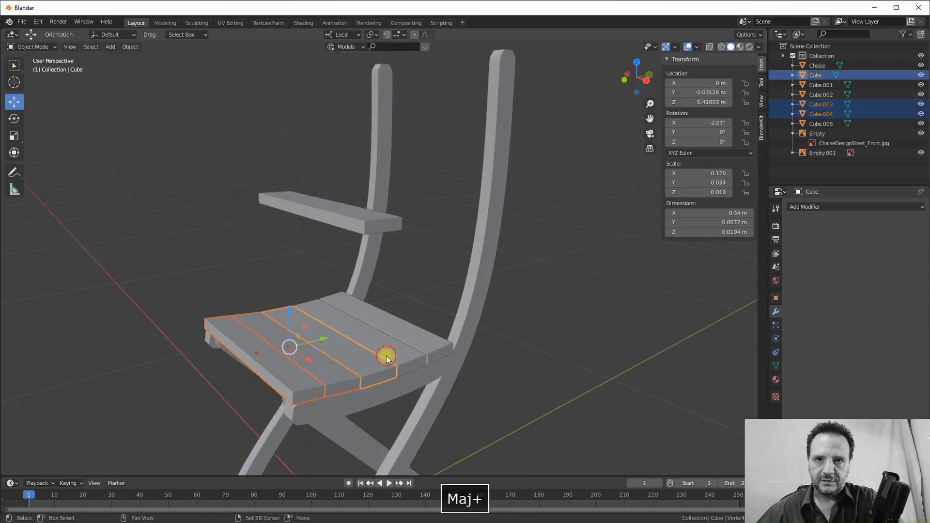
left_click(397, 347, "shift")
left_click(412, 337, "shift")
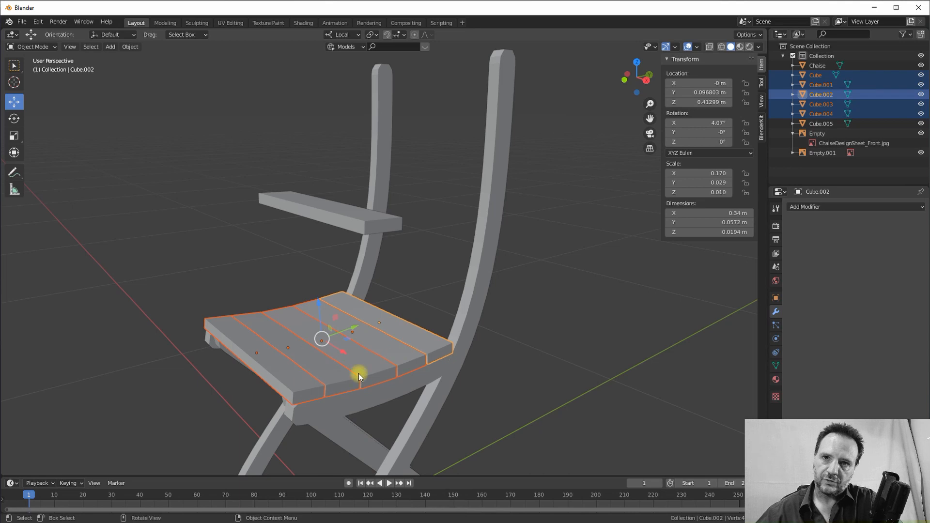
middle_click_drag(347, 400, 348, 320)
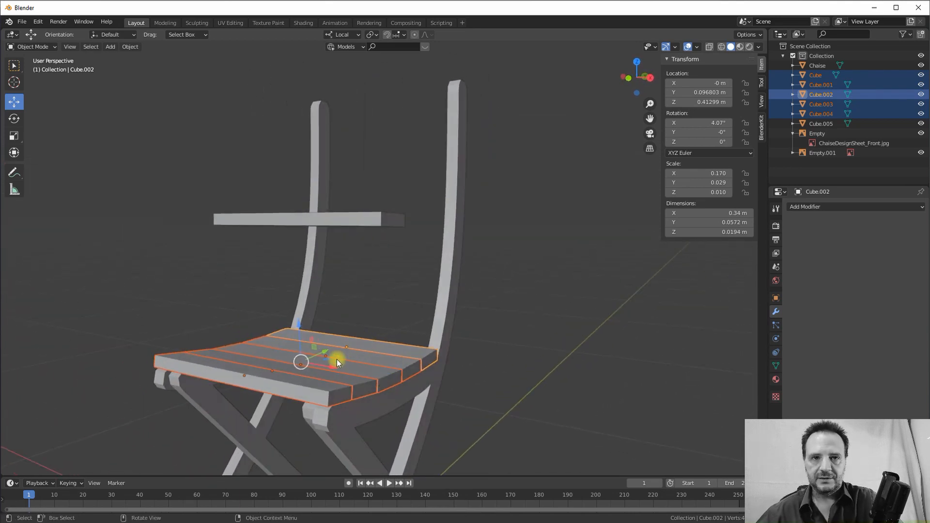
key("ctrl+j")
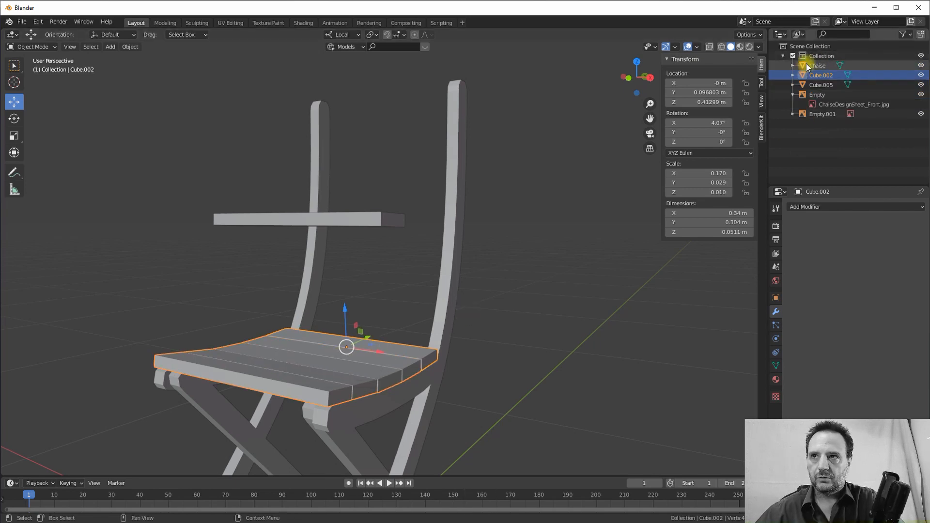
Thin the raised slat along its local Z axis to about 0.0117 m.
middle_click_drag(455, 222, 366, 236)
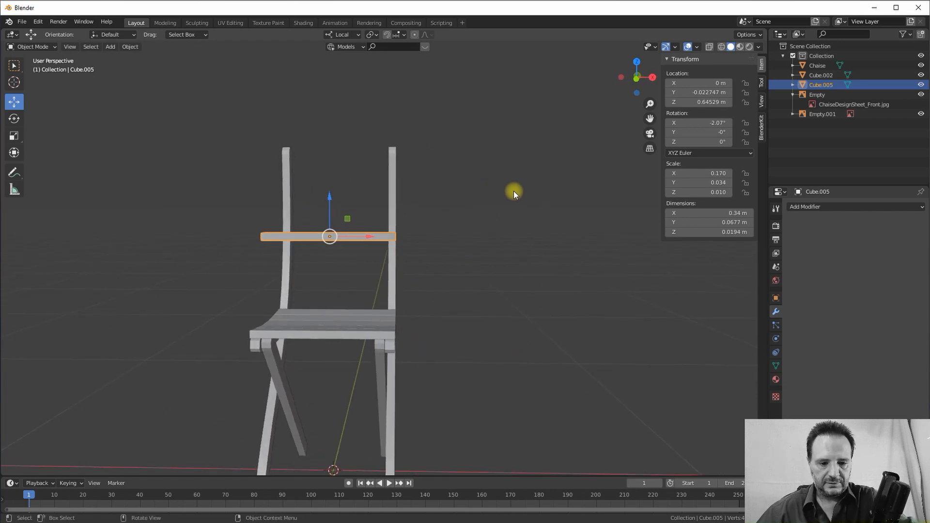
key("s")
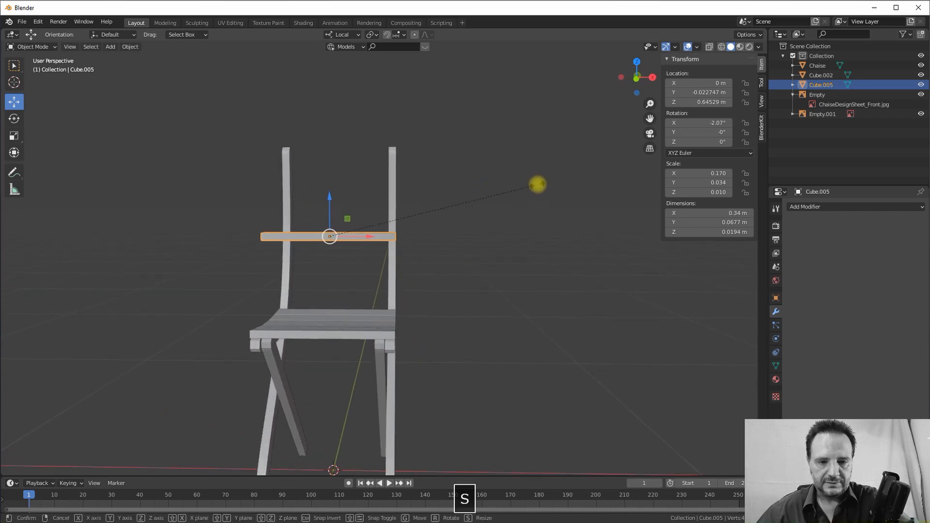
key("z")
key("z")
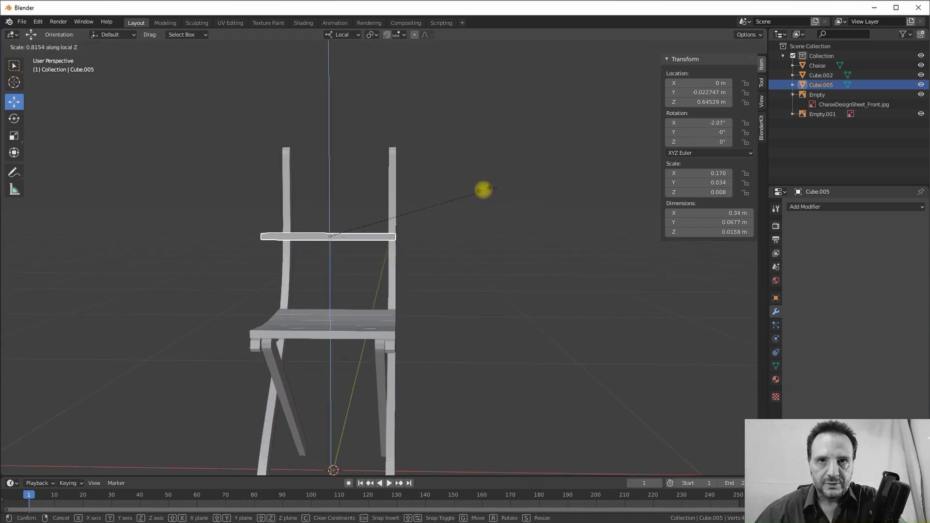
left_click(450, 198)
middle_click_drag(434, 177, 291, 199)
scroll(364, 209, "up", 5)
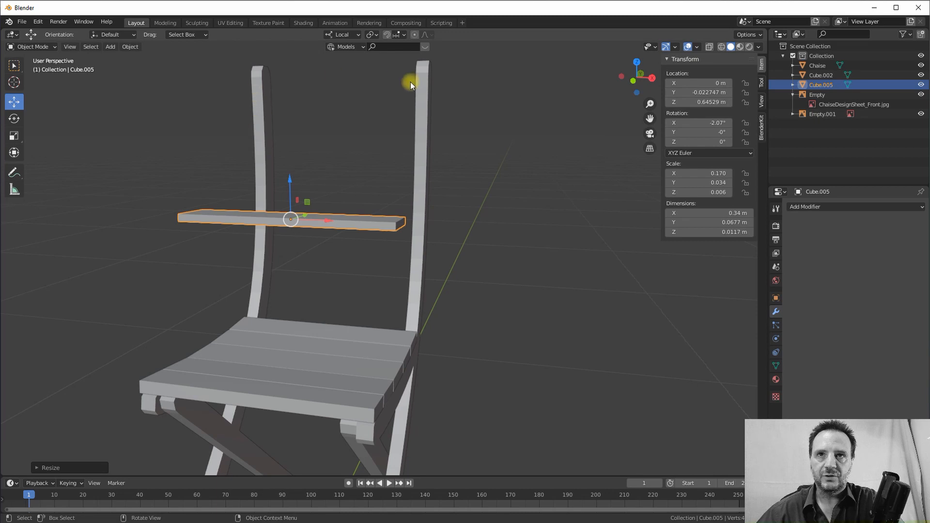
Delete the two end faces of the raised slat's mesh.
middle_click_drag(280, 90, 259, 168)
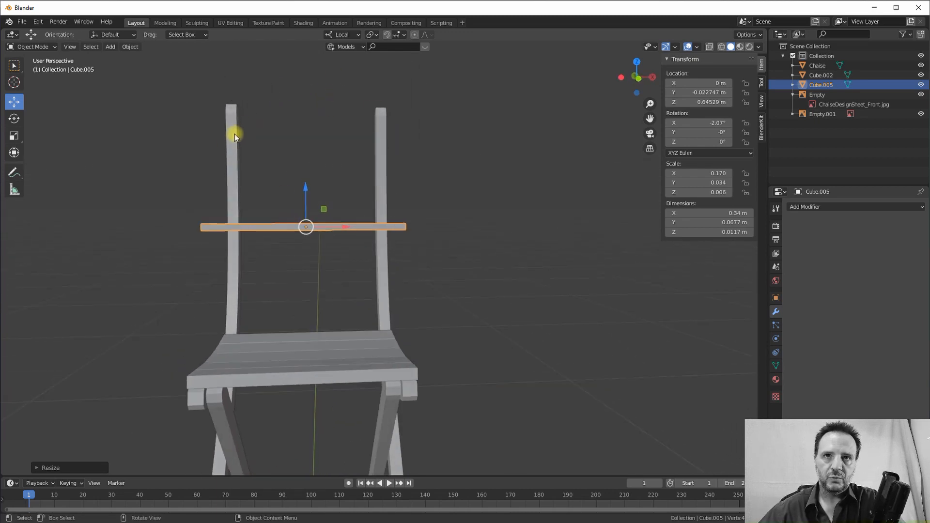
middle_click_drag(385, 187, 341, 190)
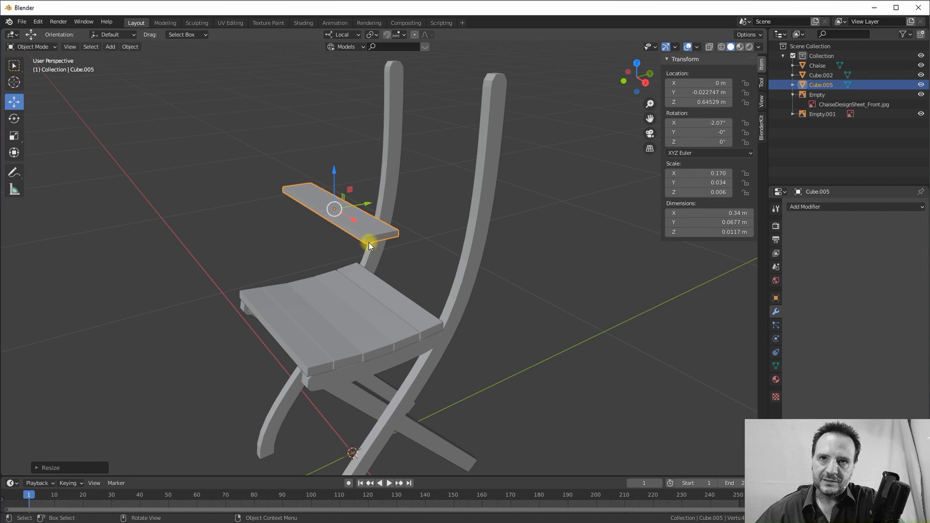
scroll(377, 237, "up", 4)
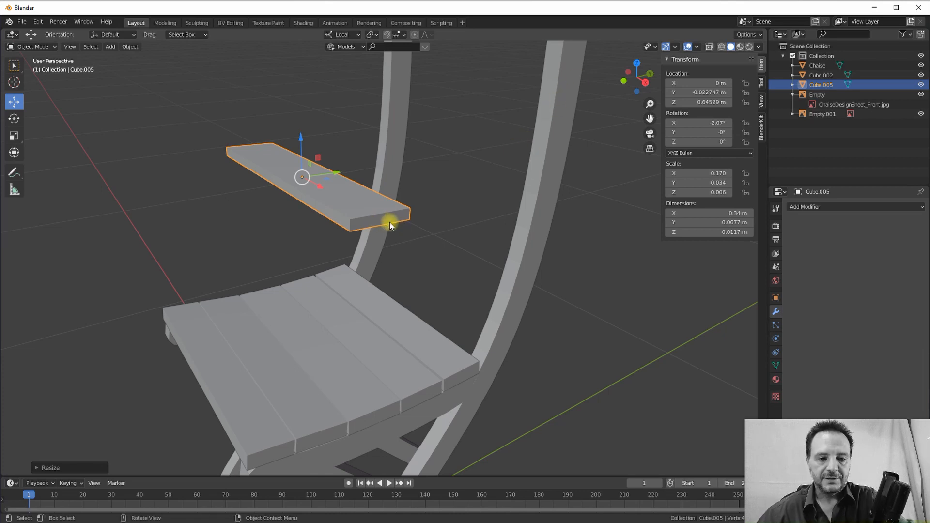
key("Tab")
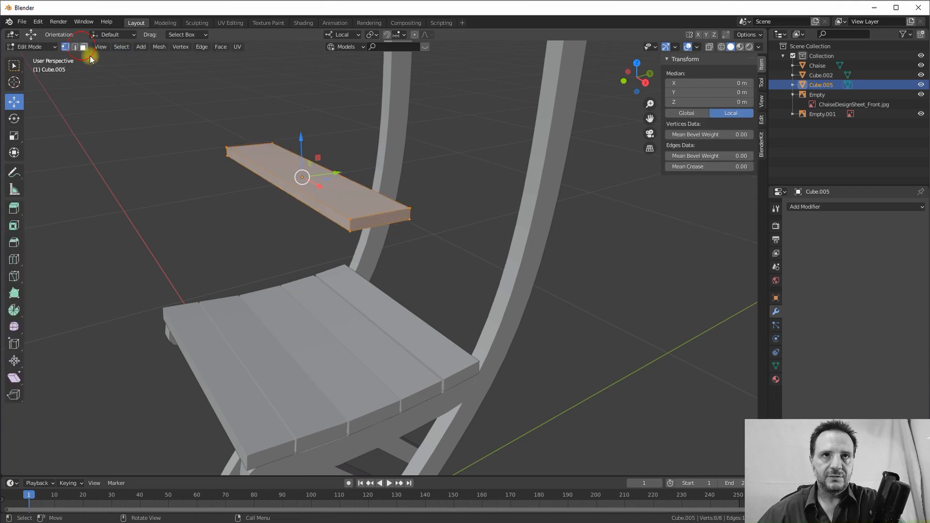
left_click(336, 201)
left_click(374, 227)
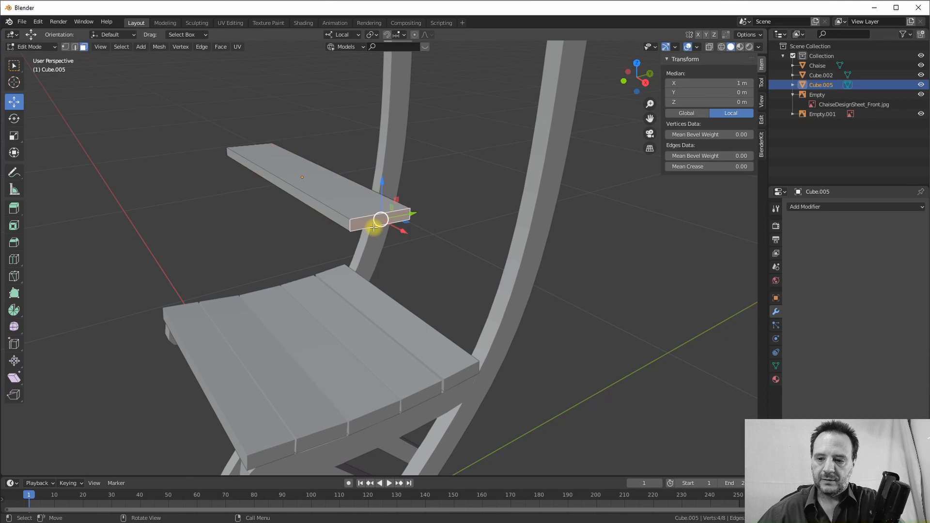
key("Delete")
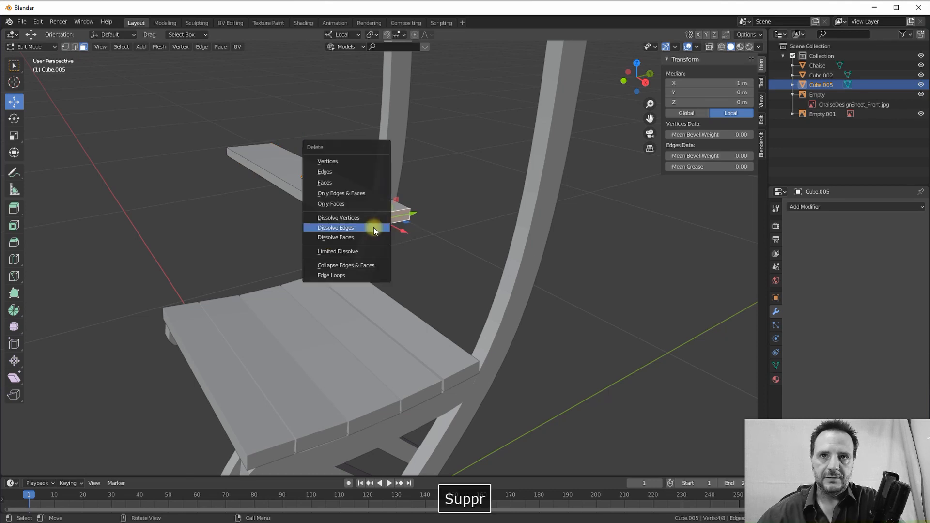
left_click(342, 183)
middle_click_drag(301, 181, 228, 320)
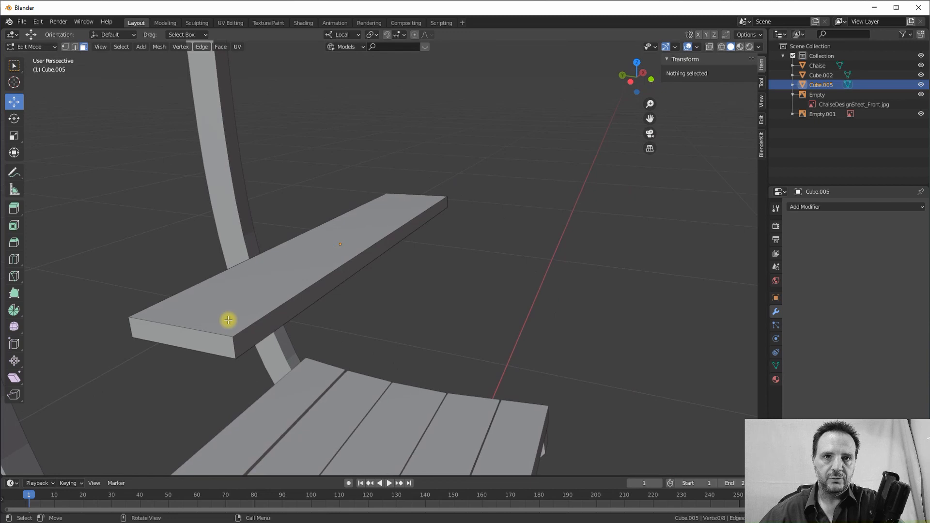
left_click(192, 338)
key("x")
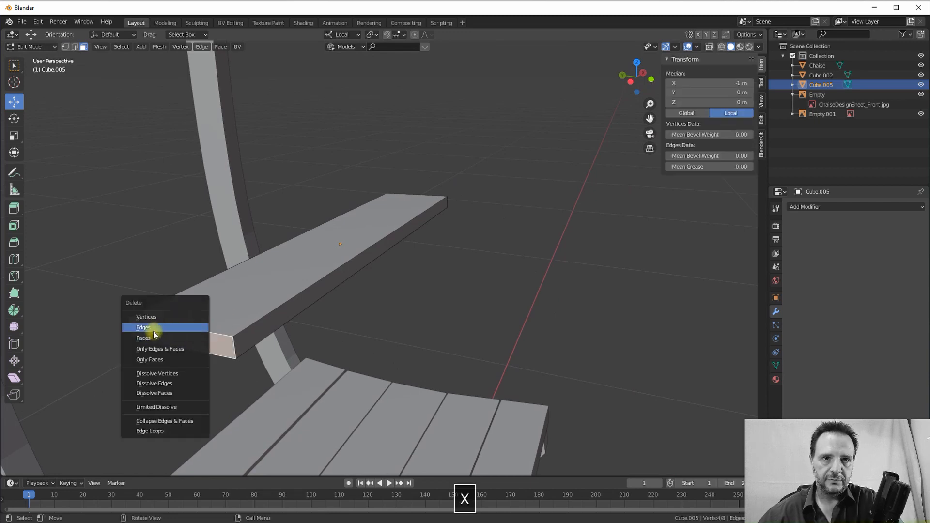
left_click(174, 325)
Return to Object Mode and, from the front view, shorten the raised slat along X to about 0.316 m so its ends sit inside the uprights.
middle_click_drag(174, 326, 325, 262)
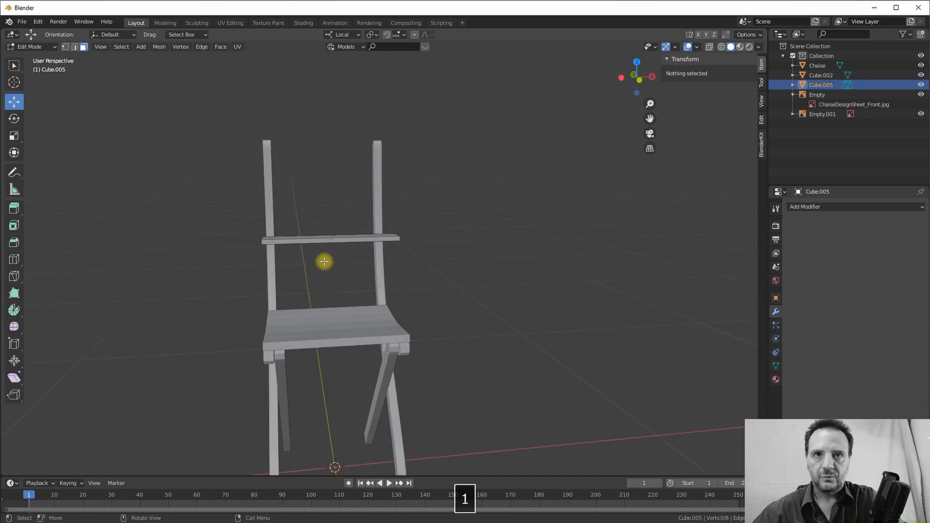
key("KP_1")
scroll(332, 249, "up", 2)
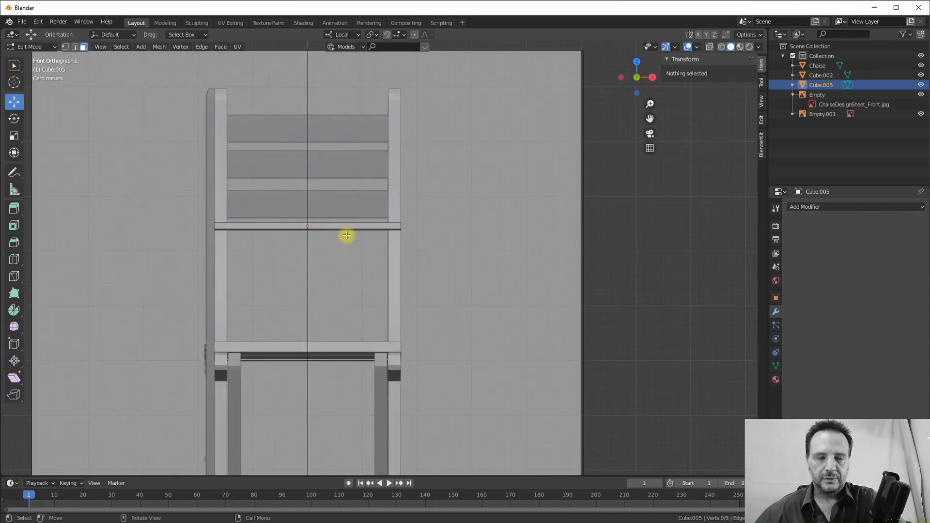
key("Tab")
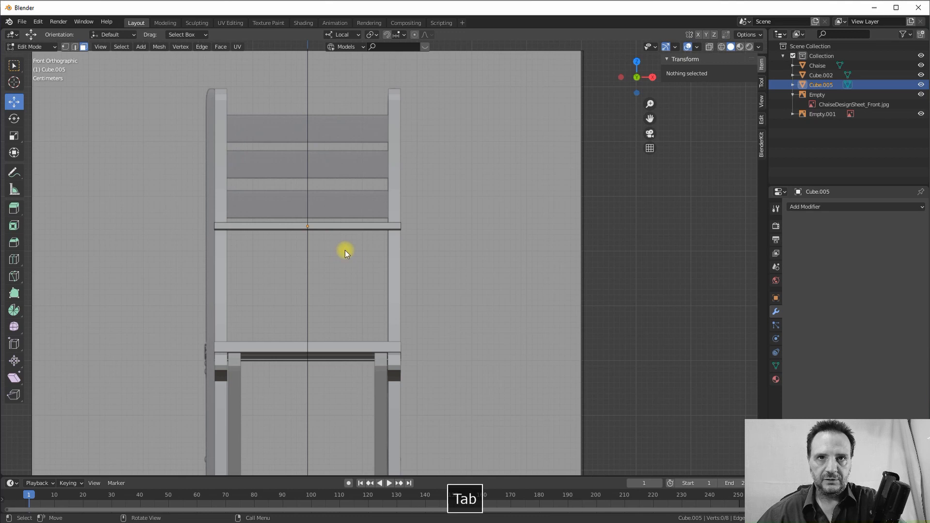
key("s")
key("x")
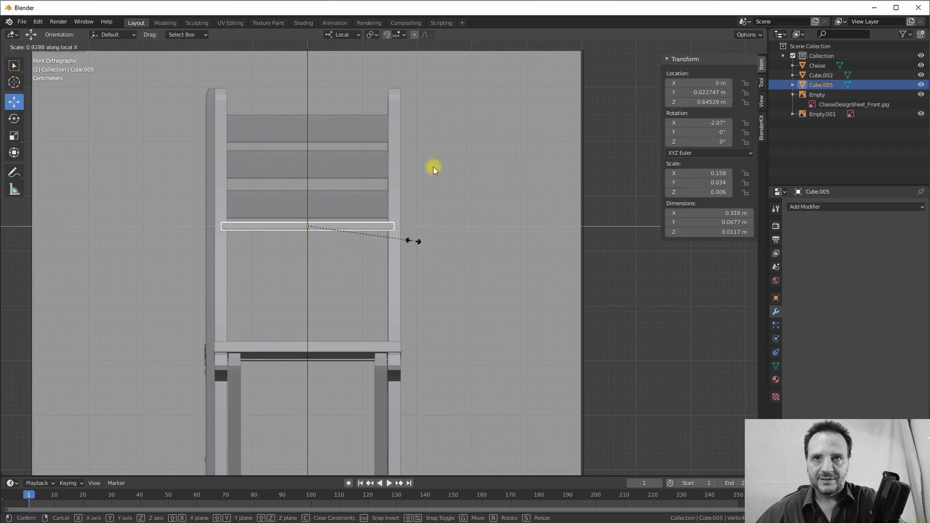
left_click(413, 241)
left_click_drag(309, 187, 320, 107)
key("e")
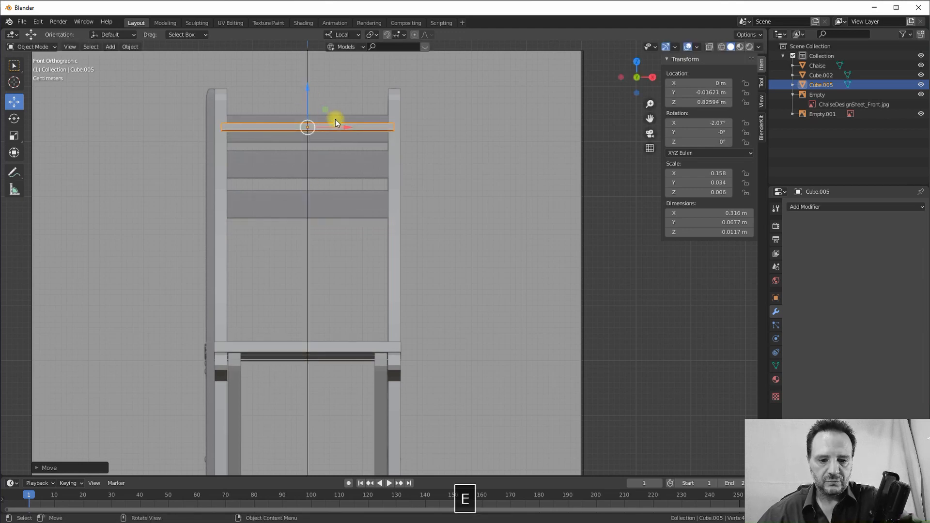
right_click(335, 120)
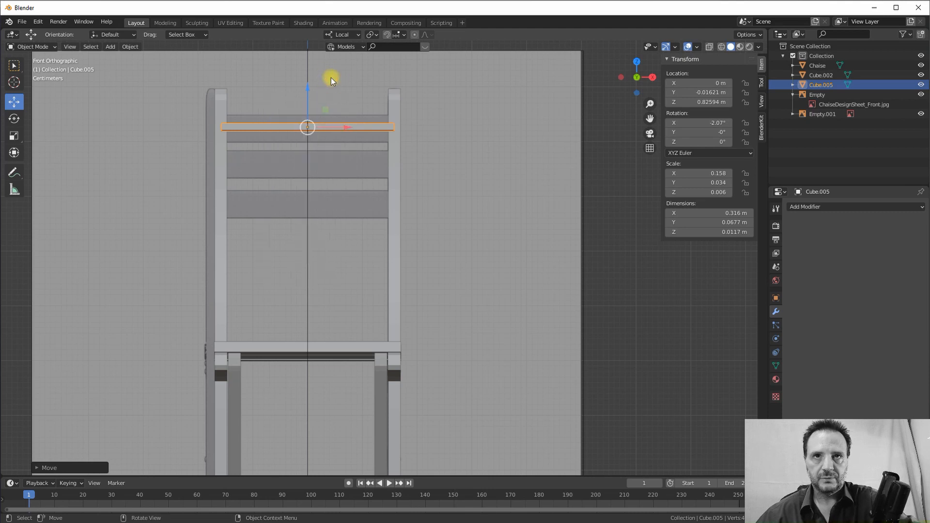
key("ctrl+z")
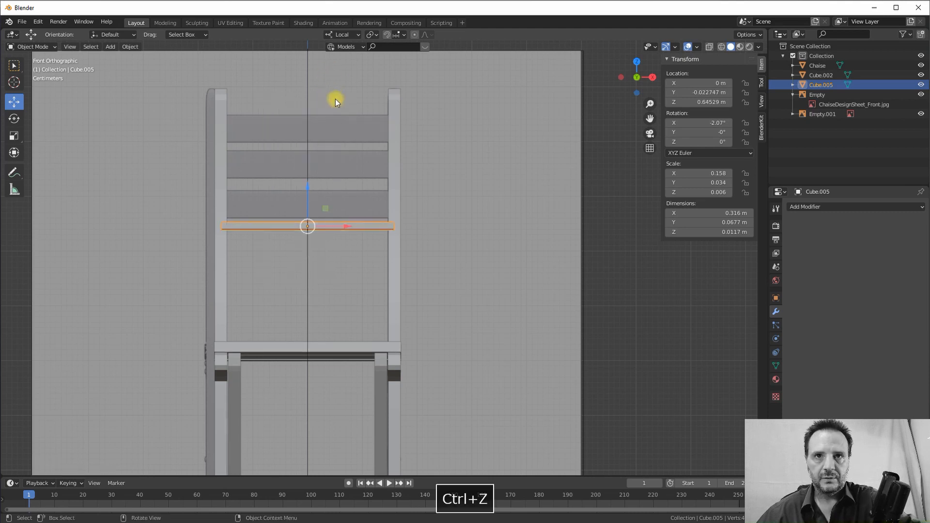
Raise the slat to about Z 0.829 m at the top backrest reference slat and rotate it about X to about 66.6°.
left_click_drag(305, 181, 316, 88)
key("r")
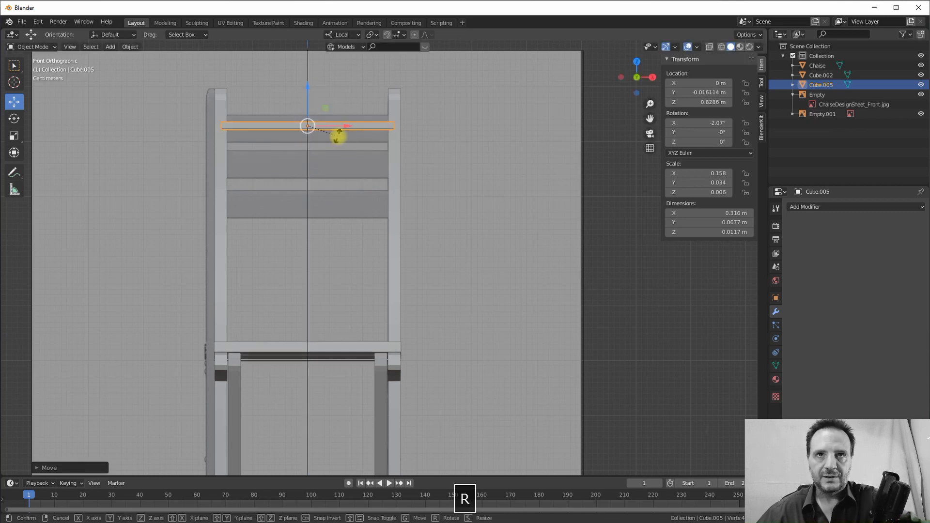
key("x")
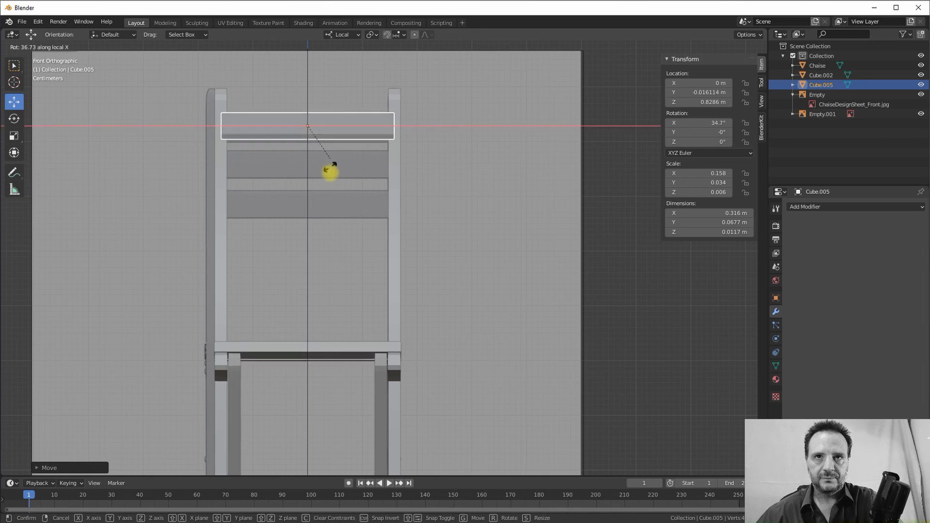
left_click(329, 212)
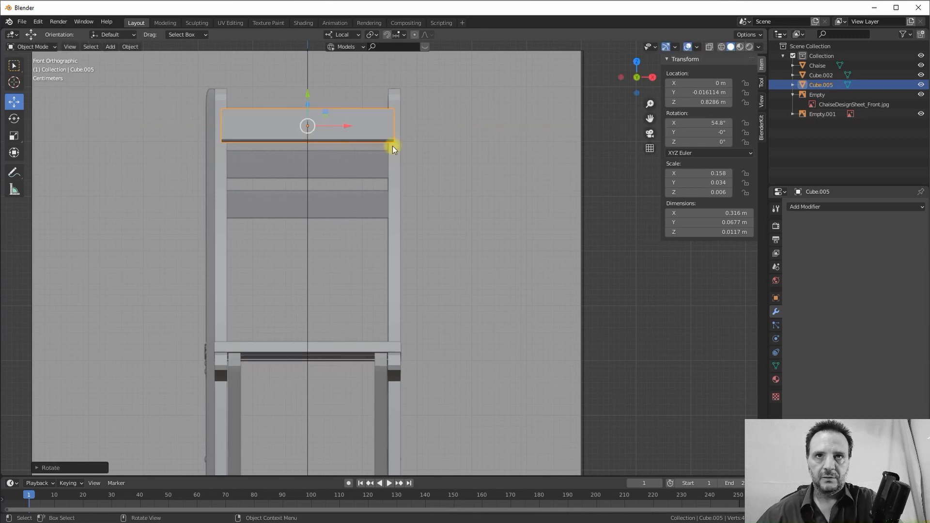
middle_click_drag(391, 143, 310, 173)
key("KP_3")
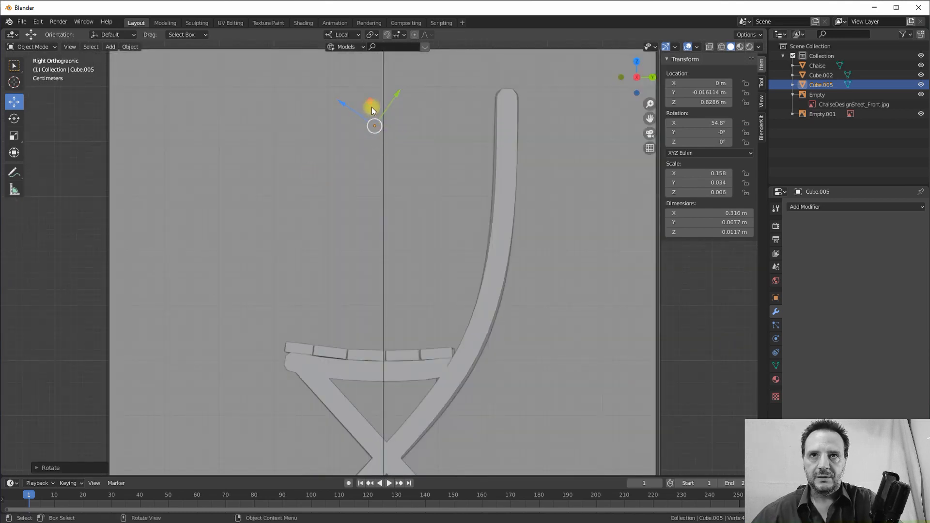
key("r")
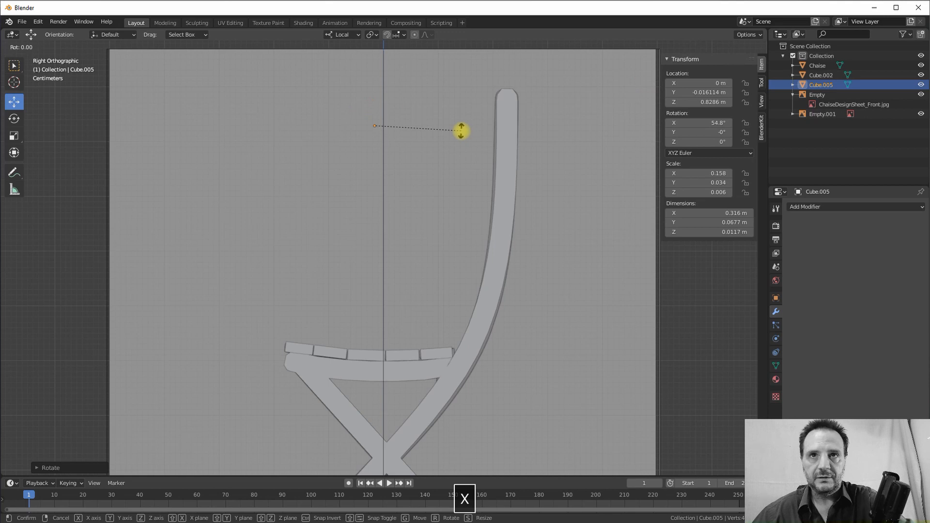
left_click(459, 114)
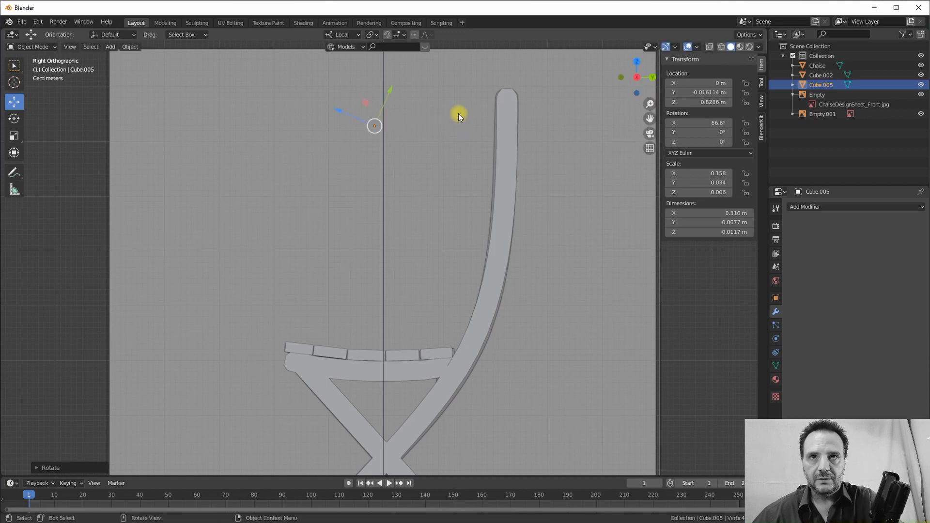
Set the transform orientation to Global and move the slat along Y to about 0.220 m, between the tops of the uprights.
left_click(354, 38)
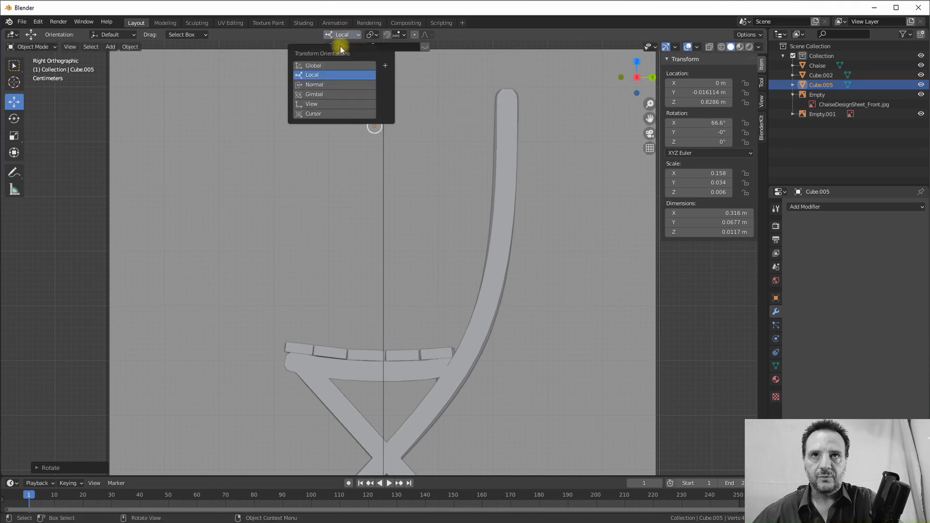
left_click(317, 66)
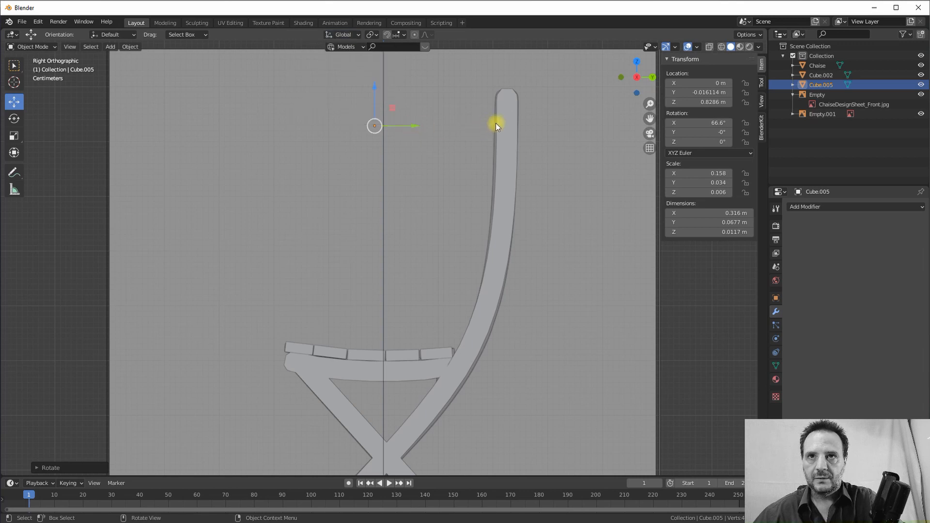
middle_click_drag(430, 135, 400, 118)
left_click_drag(405, 129, 531, 135)
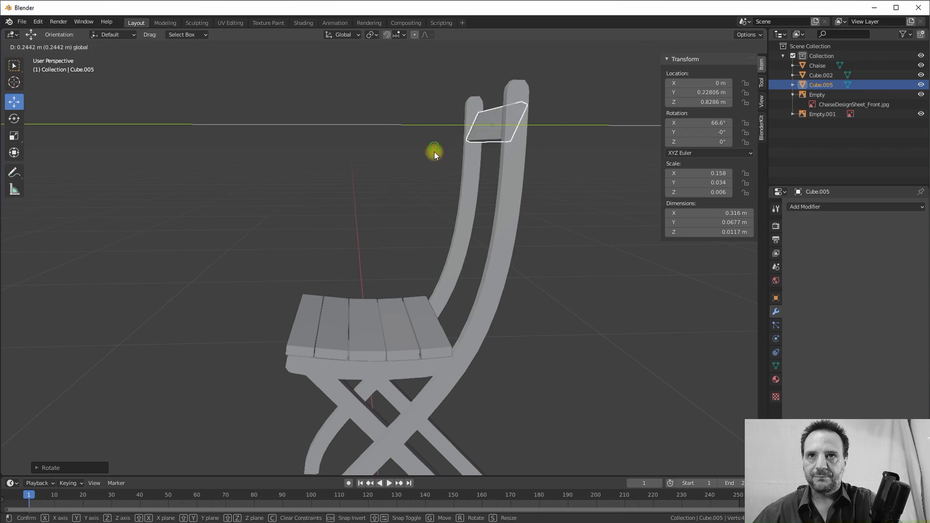
left_click_drag(434, 152, 415, 154)
middle_click_drag(416, 155, 321, 227)
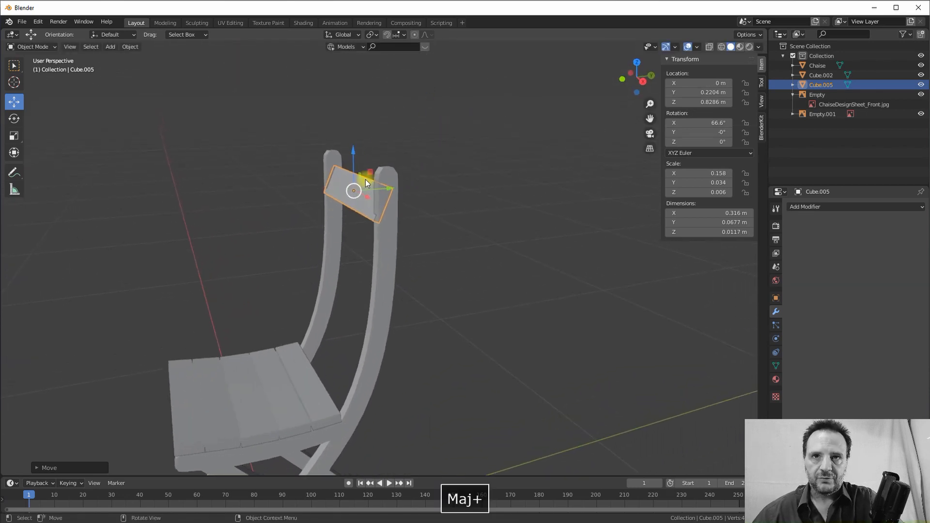
middle_click_drag(379, 193, 395, 208)
scroll(376, 175, "up", 2)
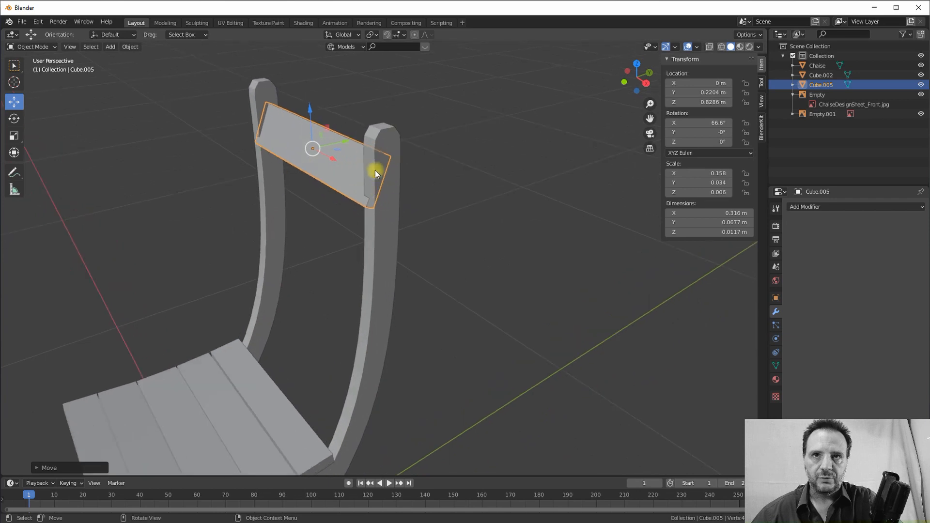
Rotate the top backrest slat about X to about 87.1° so it stands nearly upright between the uprights.
middle_click_drag(375, 170, 333, 184, "shift")
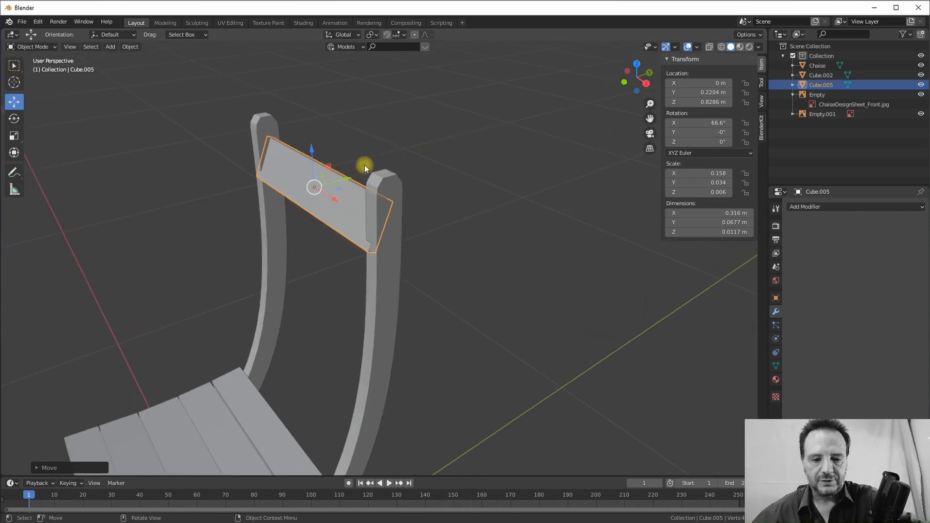
key("r")
key("x")
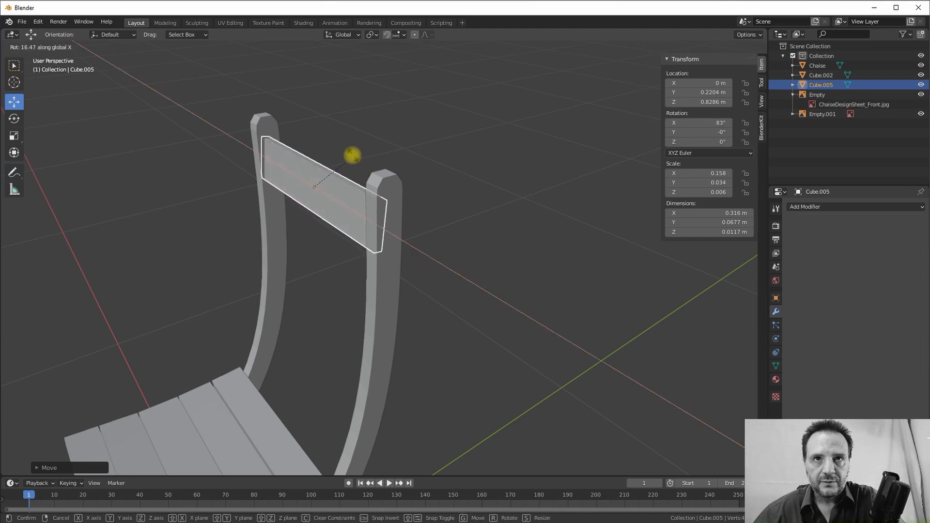
left_click(350, 155)
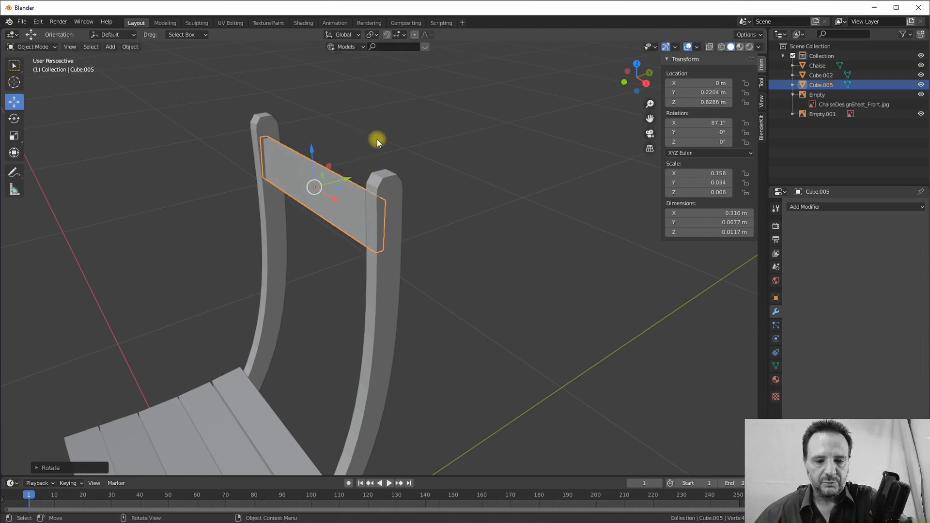
Scale the slat along global Z to a height of about 0.053 m and move it along Y to about 0.226 m.
key("s")
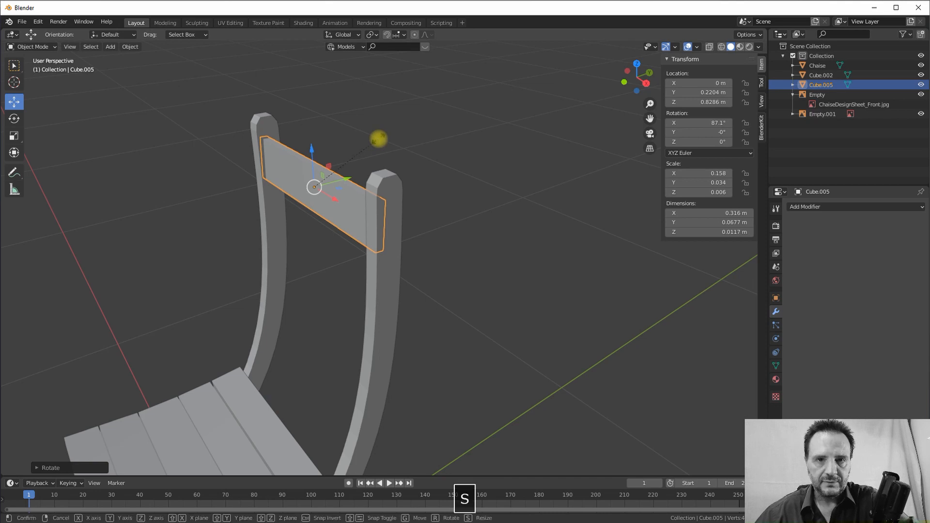
key("z")
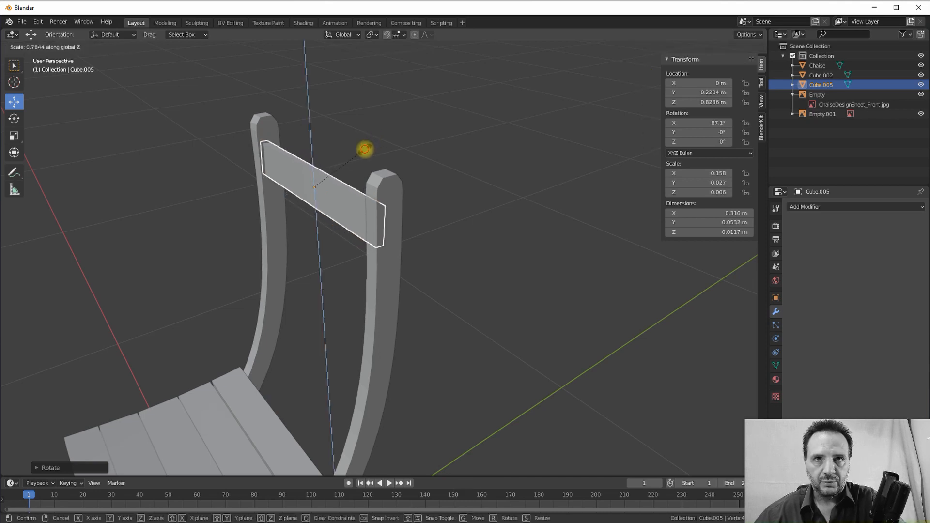
left_click(363, 151)
middle_click_drag(363, 151, 323, 146)
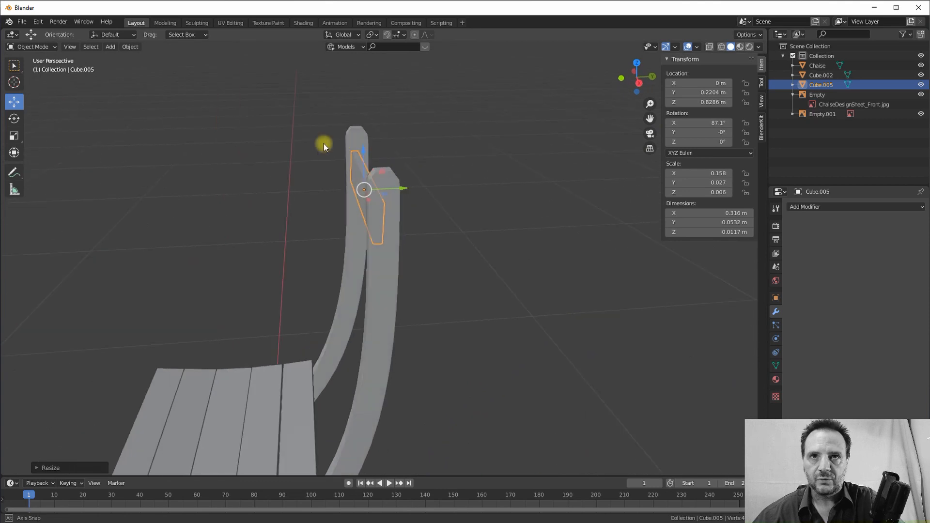
left_click_drag(402, 189, 407, 187)
Duplicate the slat and lower the copy along Z to about 0.298 m, beneath the seat.
middle_click_drag(407, 187, 364, 216)
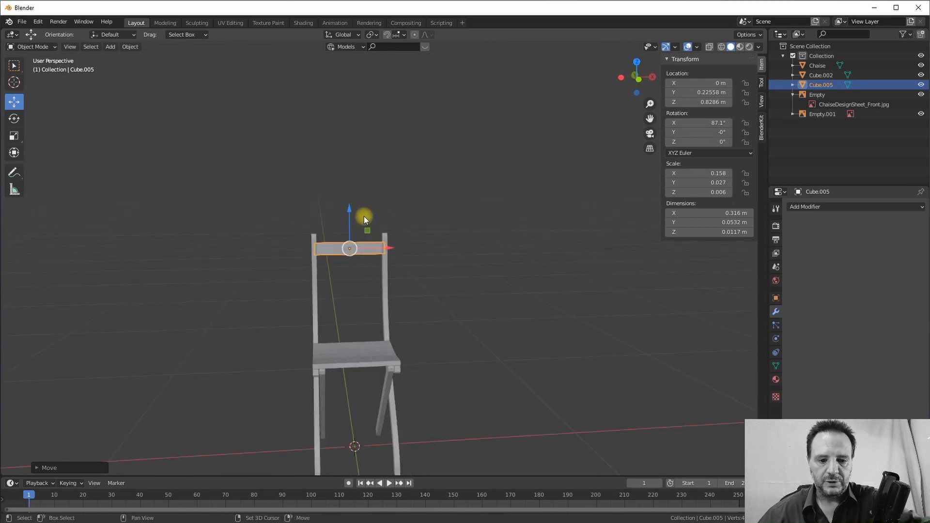
key("shift+d")
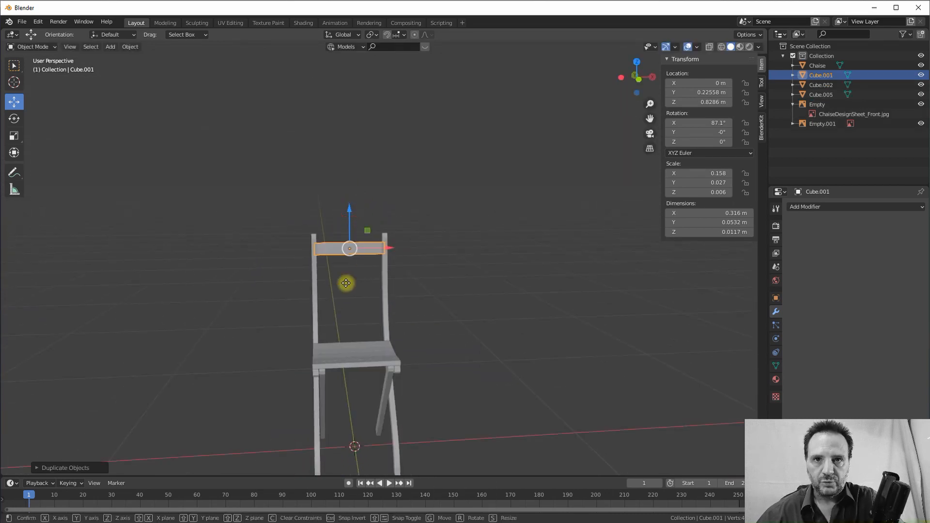
key("z")
left_click(348, 310)
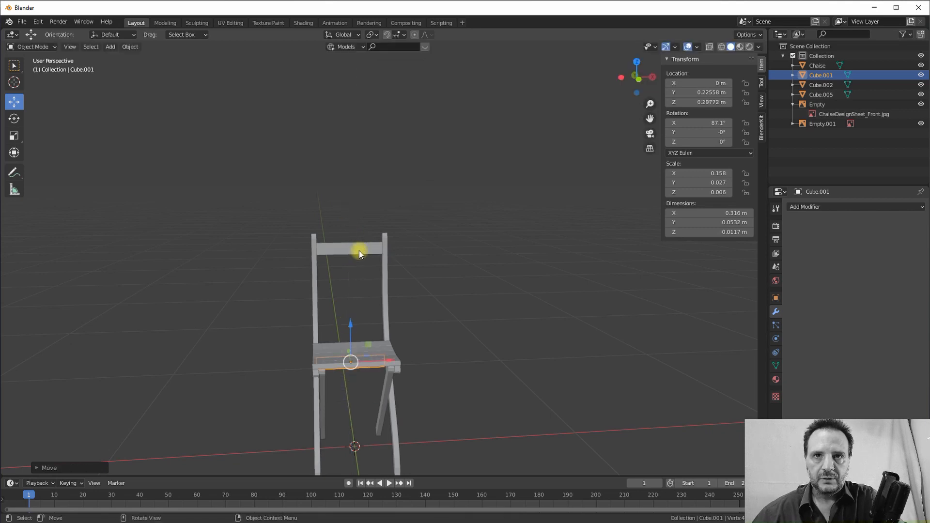
Select the top backrest slat and, in Edit Mode, add three evenly spaced loop cuts across its length without sliding them.
left_click(357, 252)
mouse_move(359, 246)
middle_mouse_down()
mouse_move(350, 266)
mouse_move(342, 251)
middle_mouse_up()
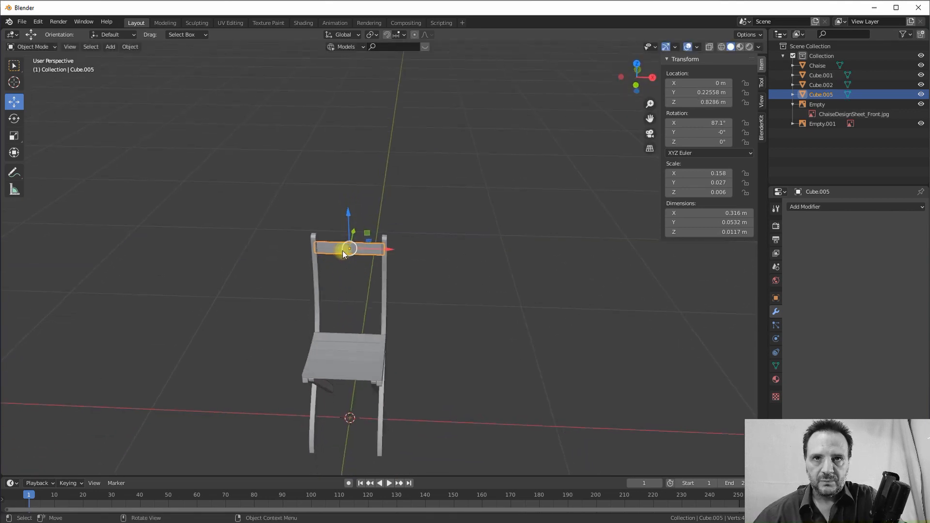
scroll(342, 243, "up", 5)
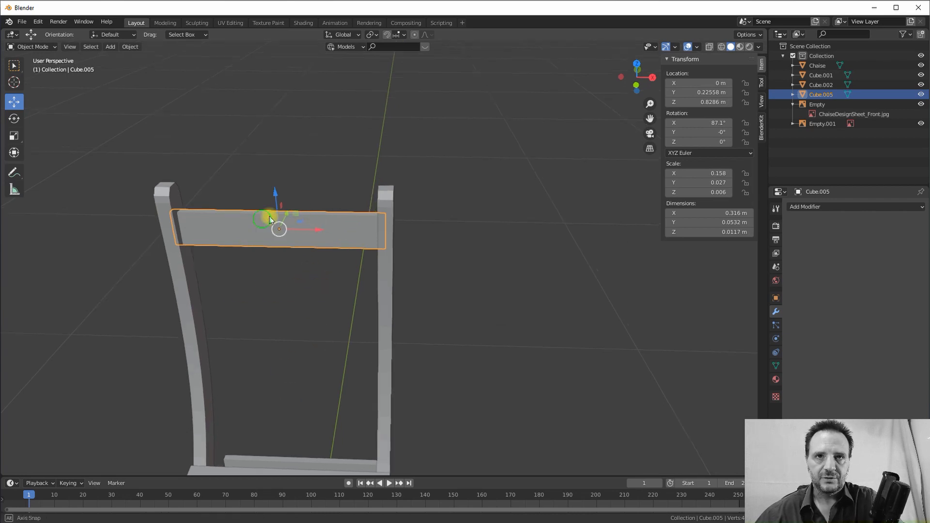
mouse_move(269, 216)
middle_mouse_down()
mouse_move(208, 239)
mouse_move(264, 212)
middle_mouse_up()
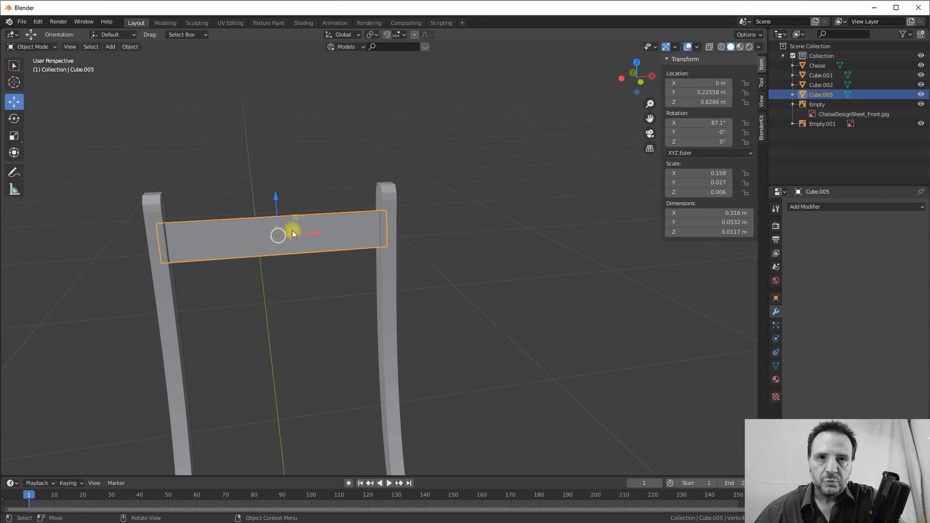
middle_click_drag(300, 226, 242, 222)
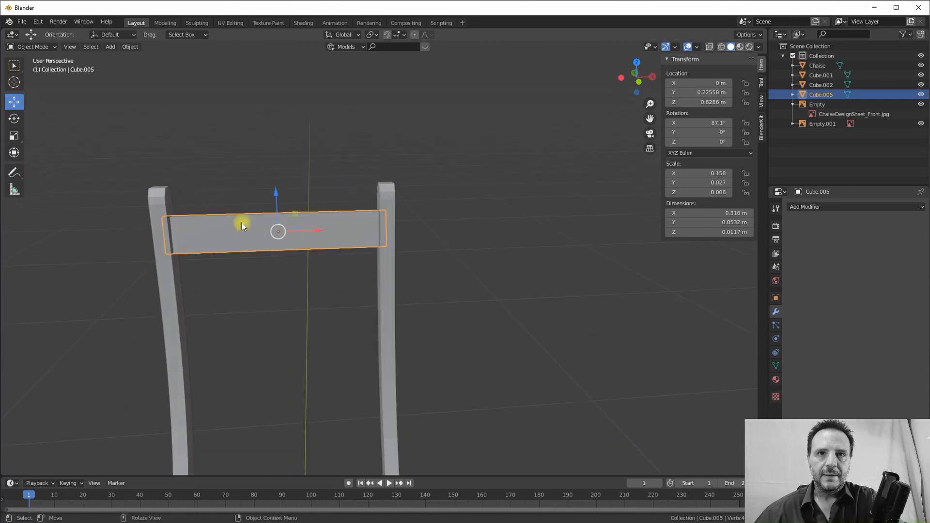
key("Tab")
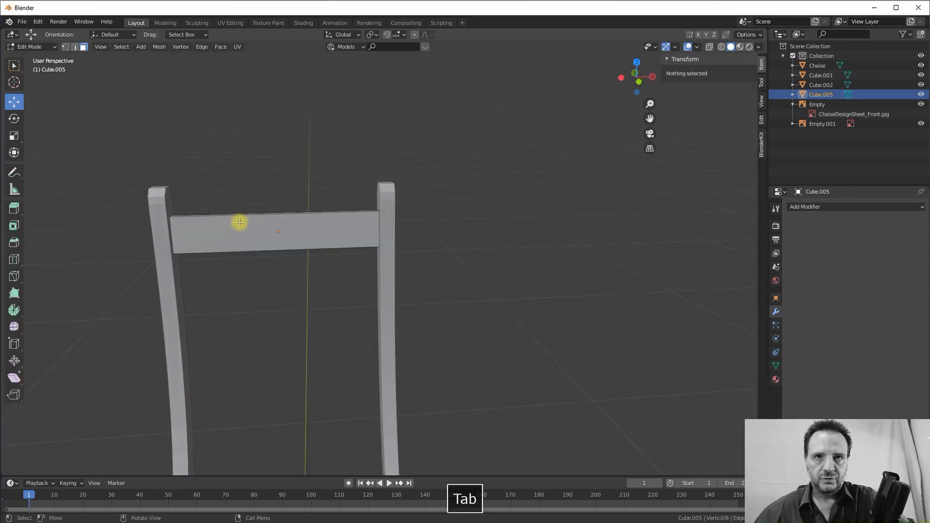
key("ctrl+r")
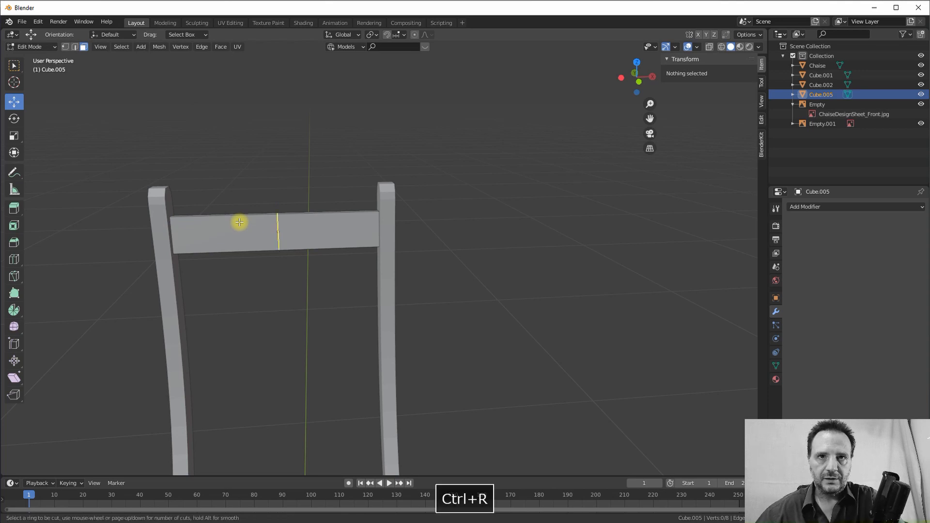
scroll(239, 222, "up", 1)
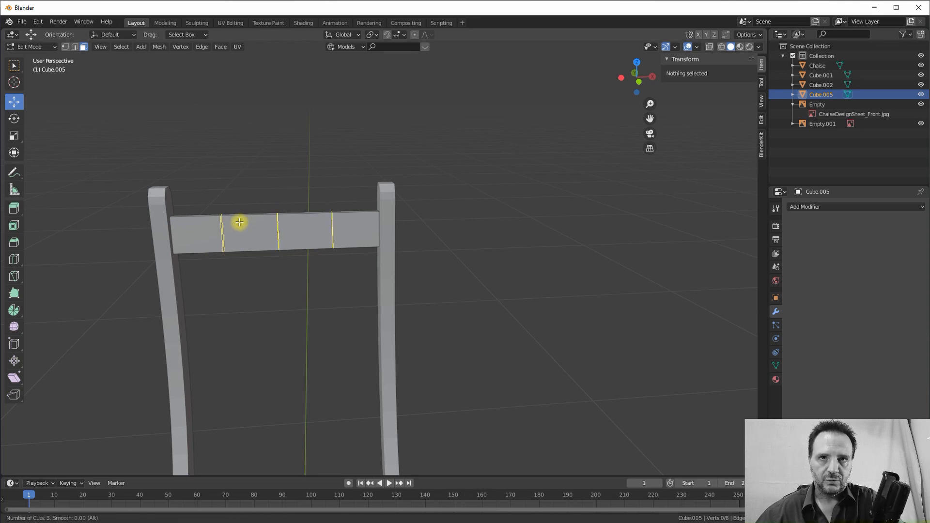
key("Return")
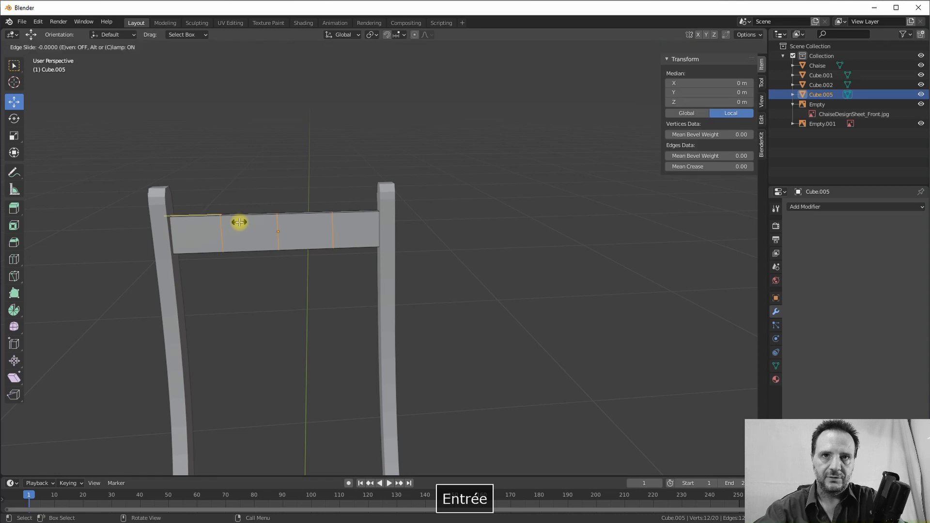
key("Return")
With X-ray and vertex selection on, select the slat's two outer cut loops and move them slightly backward along Y.
middle_click_drag(287, 184, 284, 216)
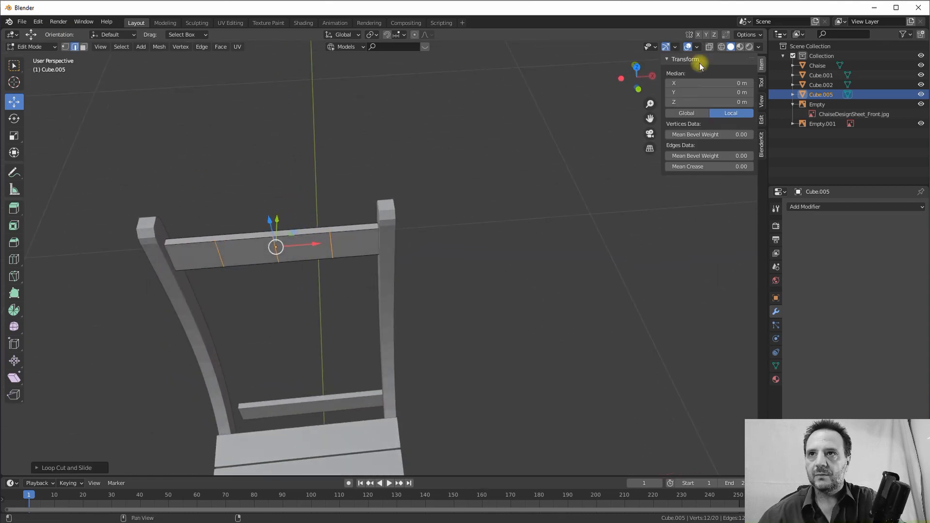
left_click(709, 47)
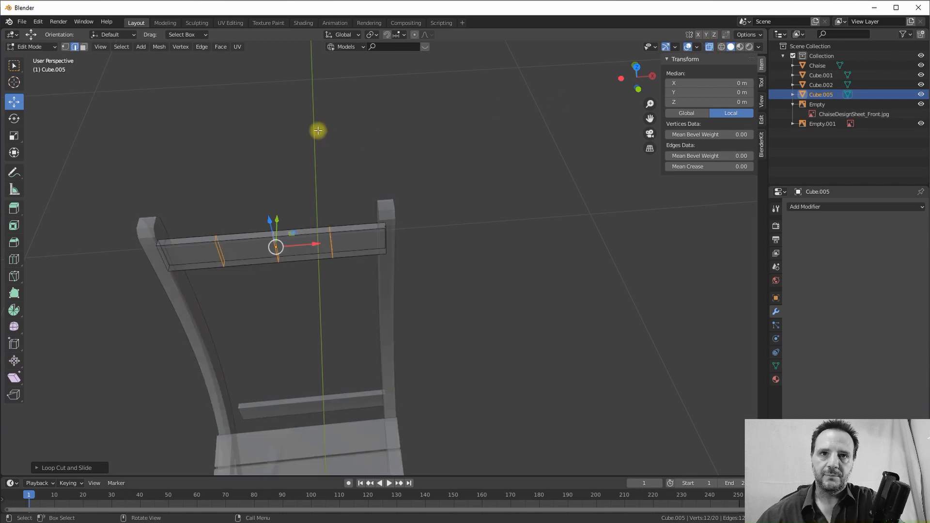
middle_click_drag(318, 130, 401, 110)
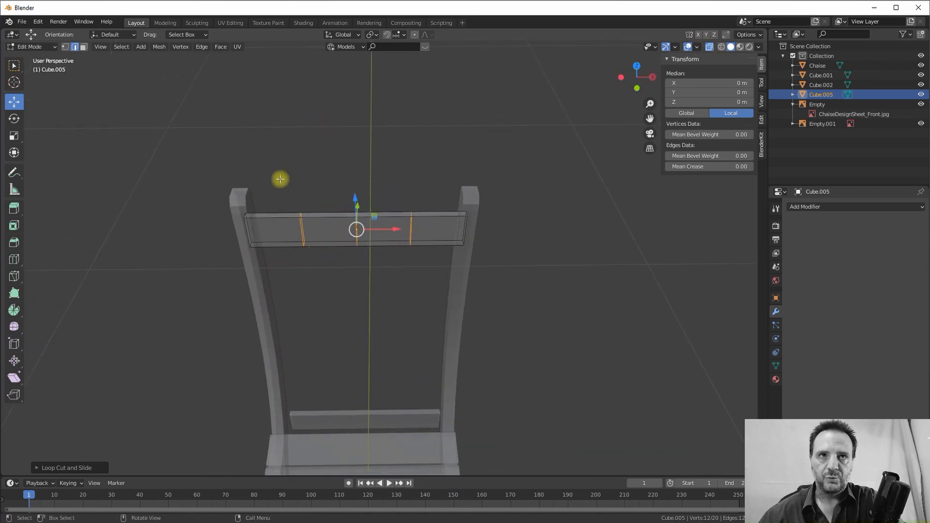
key("1")
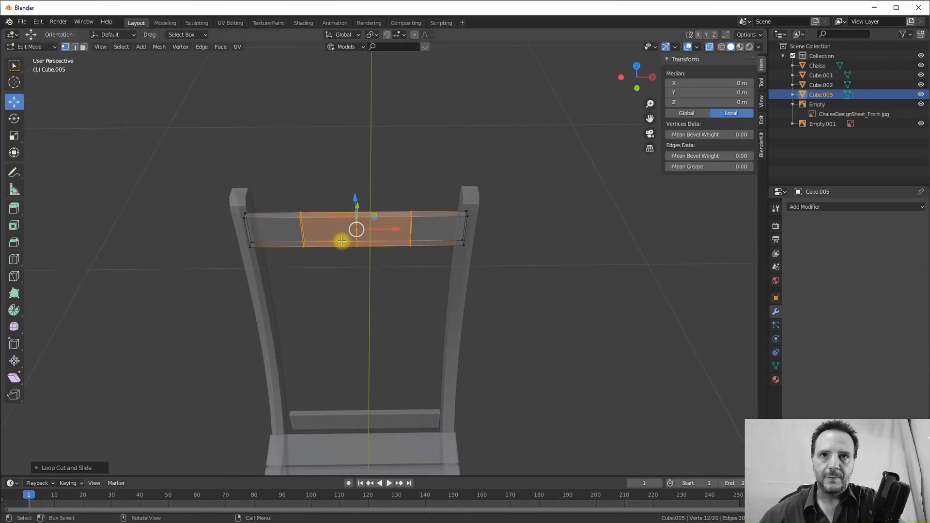
left_click_drag(288, 185, 317, 283)
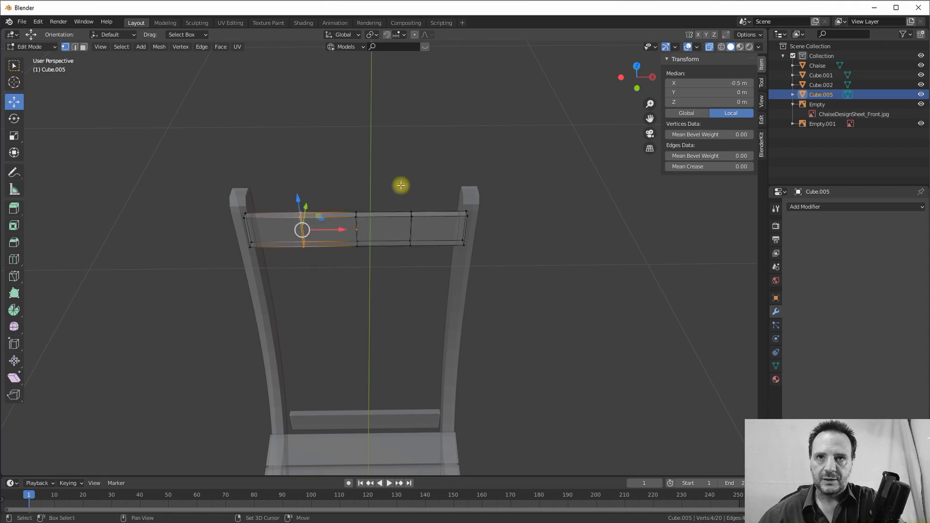
left_click_drag(401, 184, 424, 269, "shift")
middle_click_drag(424, 249, 386, 202)
left_click_drag(397, 200, 407, 233)
middle_click_drag(444, 213, 399, 184)
Move only the slat's middle cut loop about 0.012 m backward along Y to curve the slat, and return to Object Mode.
left_click(343, 166)
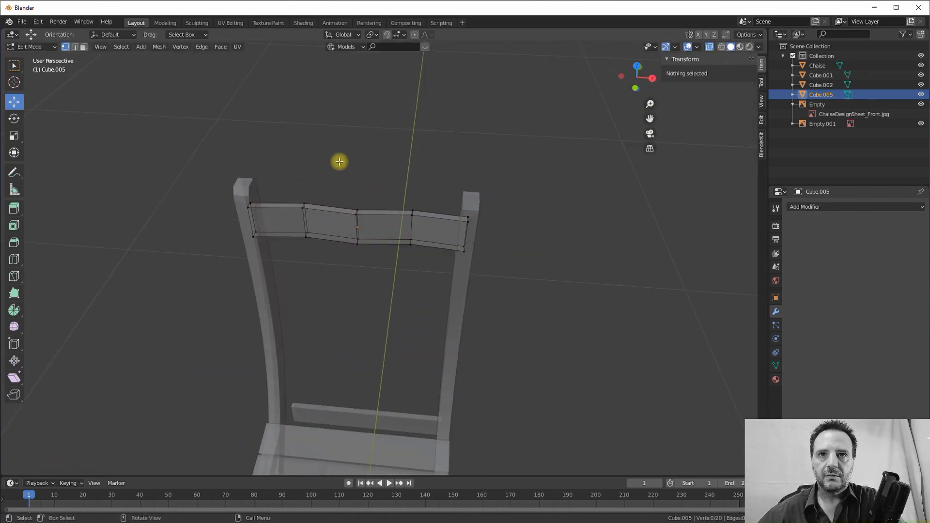
left_click_drag(338, 160, 367, 270)
middle_click_drag(382, 225, 351, 210)
left_click_drag(424, 214, 434, 210)
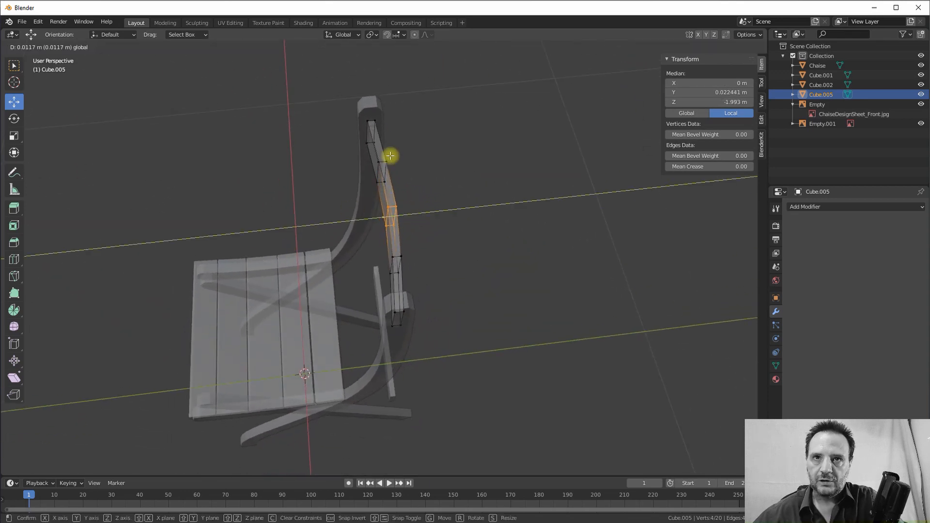
left_click_drag(390, 155, 386, 156)
middle_click_drag(370, 108, 408, 206)
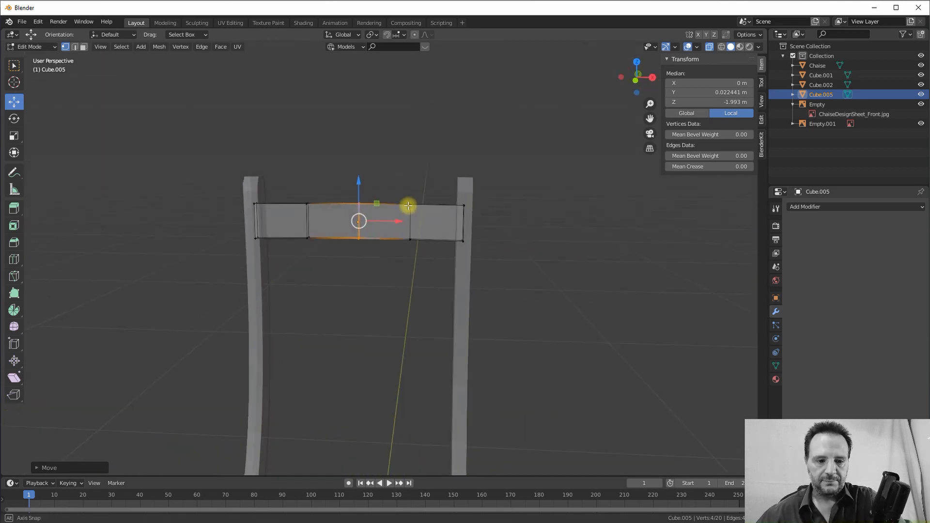
key("Tab")
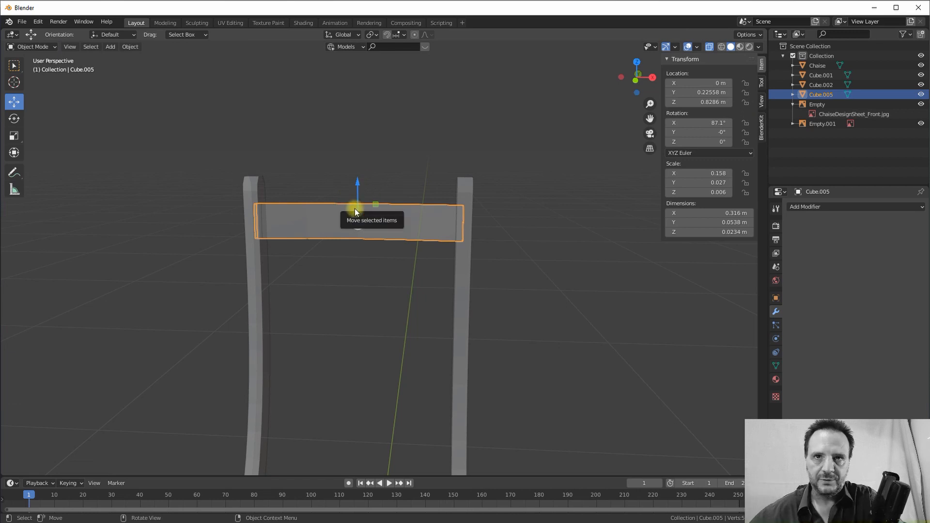
Duplicate the curved top slat and lower the copy along Z to about 0.758 m as the second backrest slat.
scroll(354, 211, "up", 2)
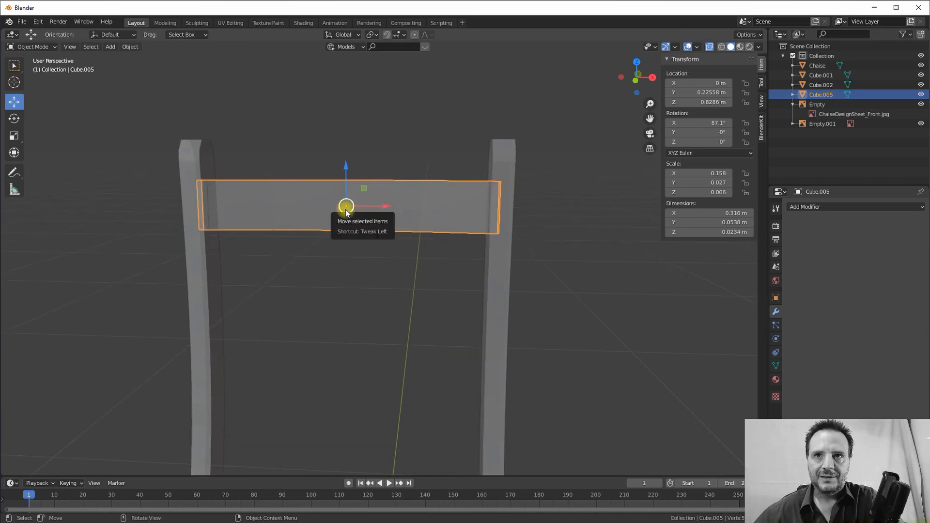
scroll(344, 207, "down", 3)
mouse_move(385, 237)
middle_mouse_down()
mouse_move(376, 251)
mouse_move(371, 239)
middle_mouse_up()
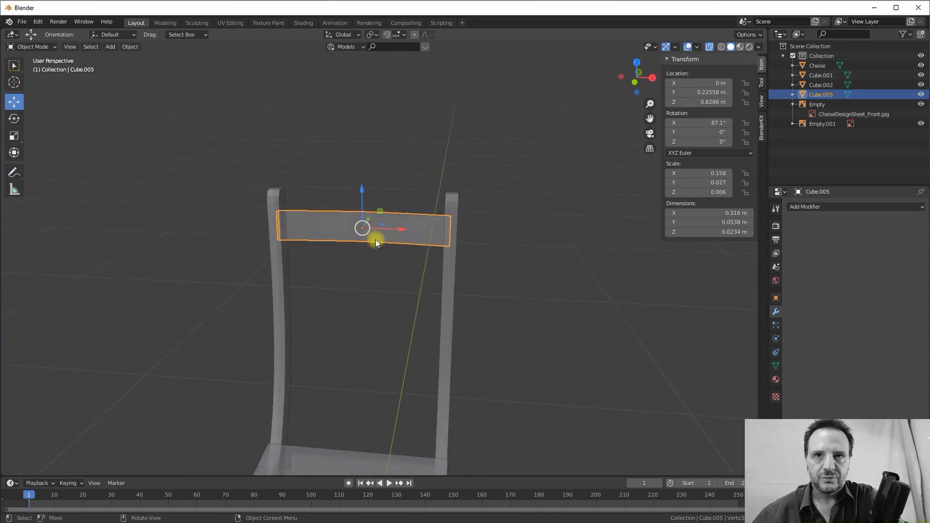
mouse_move(376, 239)
middle_mouse_down()
mouse_move(361, 221)
mouse_move(379, 223)
middle_mouse_up()
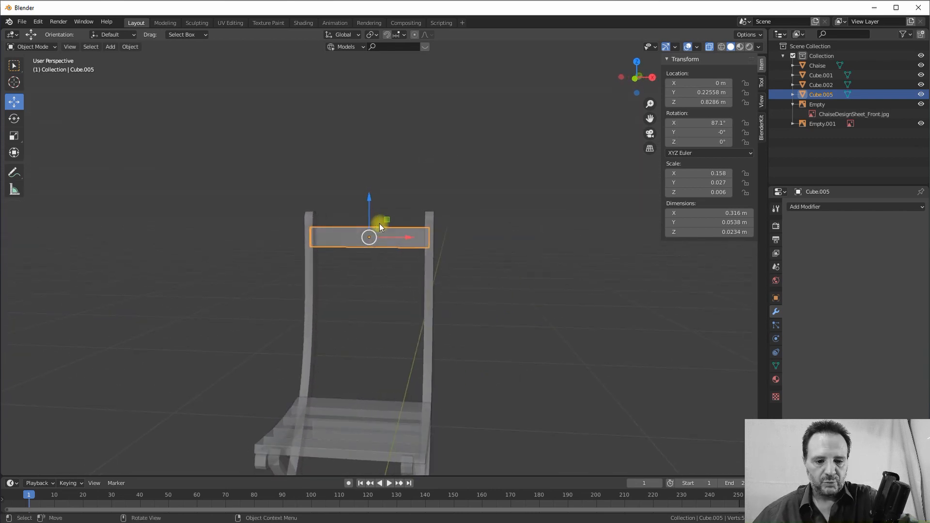
key("shift+d")
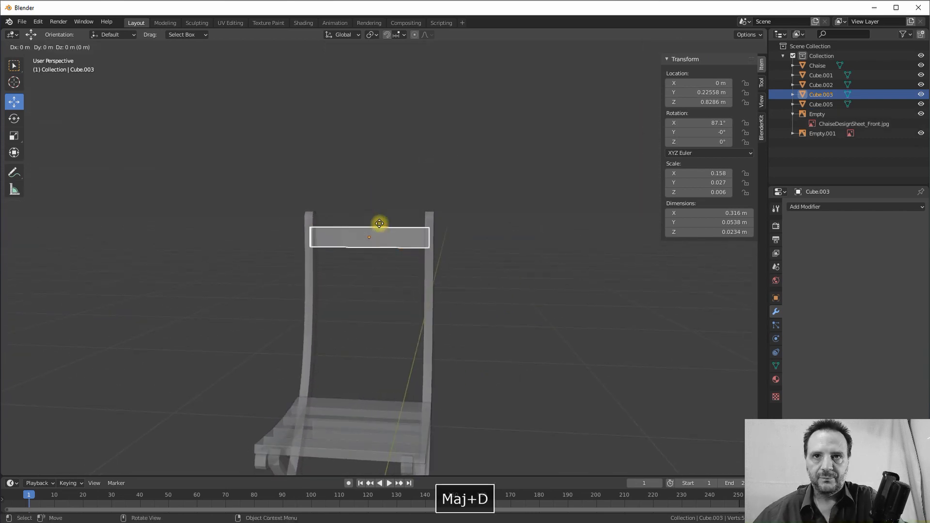
right_click(379, 223)
left_click_drag(371, 199, 367, 223)
From the front view, duplicate the second backrest slat and lower the copy to about Z 0.684 m at the third reference slat.
key("KP_1")
key("shift+d")
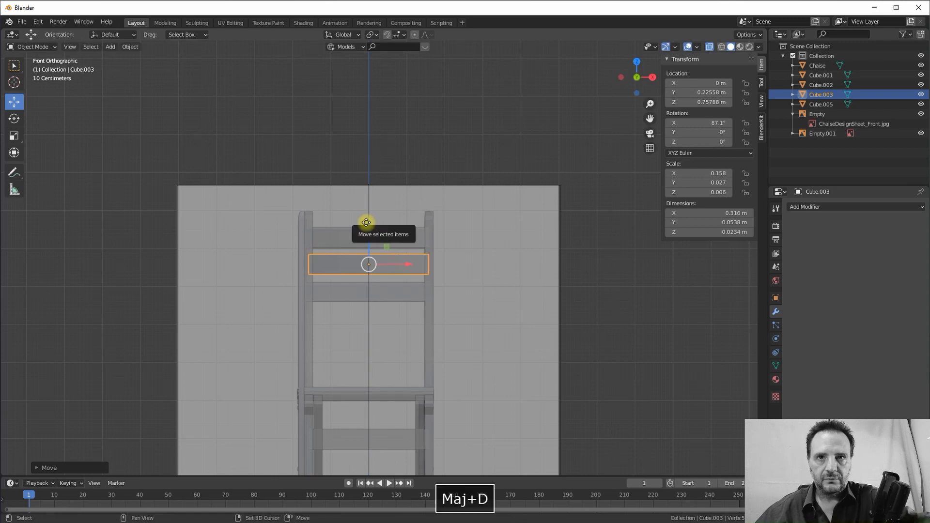
key("z")
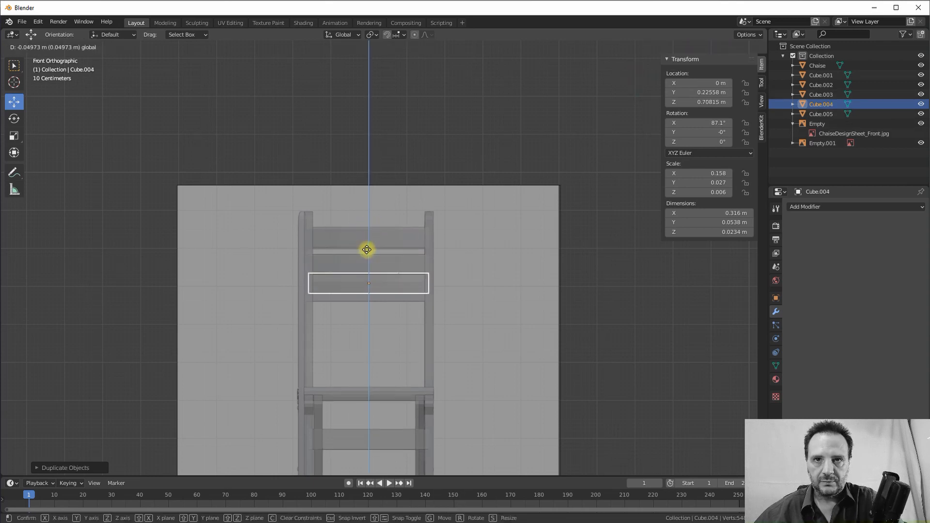
left_click(366, 257)
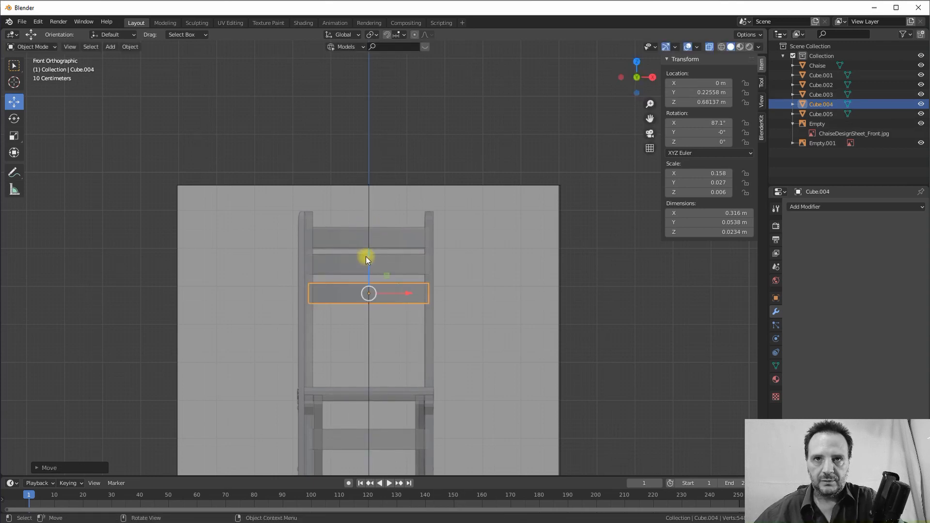
key("g")
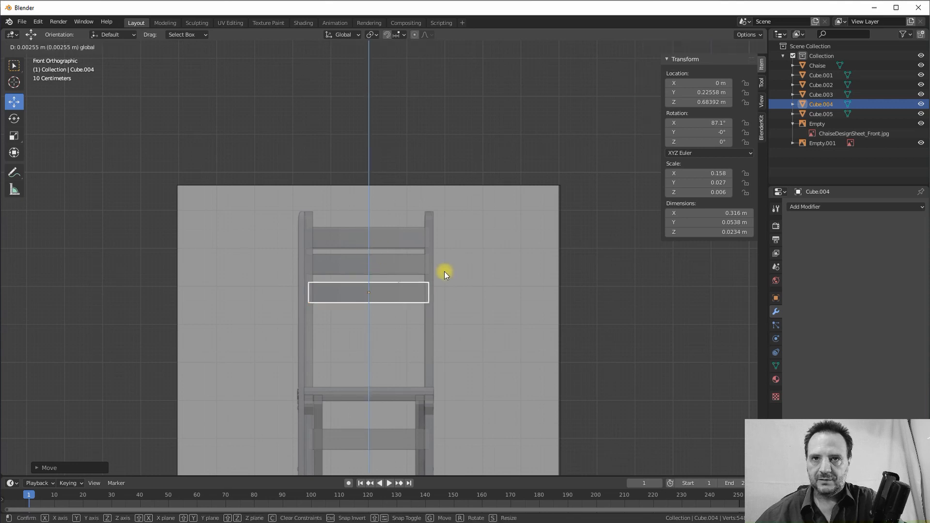
left_click(444, 271)
middle_click_drag(443, 272, 370, 285)
scroll(371, 283, "up", 5)
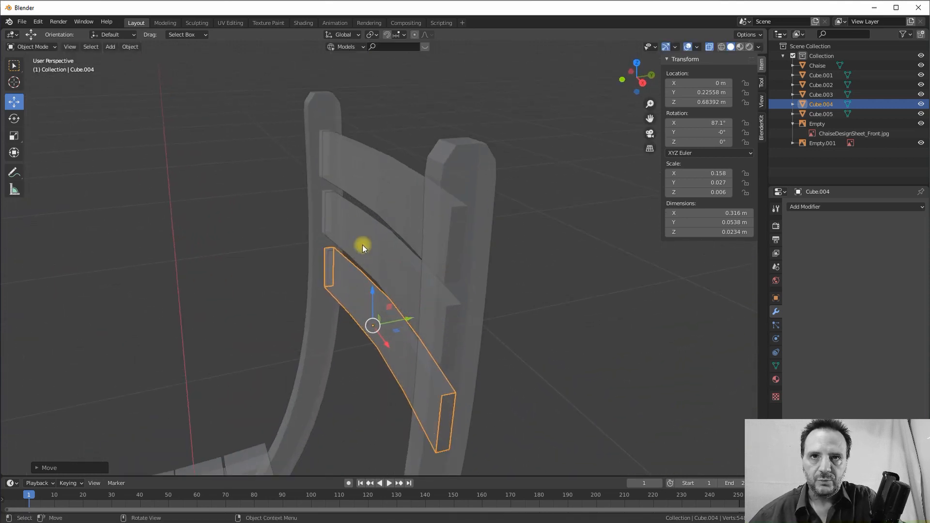
Shift the middle backrest slat along Y to about 0.2251 m and the lowest one to about 0.2216 m.
left_click(391, 255)
mouse_move(391, 255)
middle_mouse_down()
mouse_move(375, 246)
mouse_move(383, 249)
middle_mouse_up()
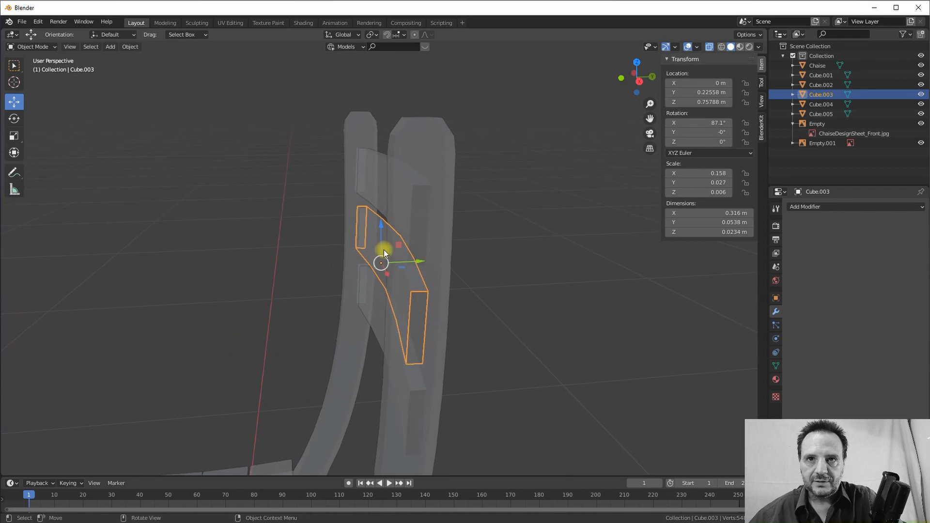
left_click_drag(415, 262, 412, 261)
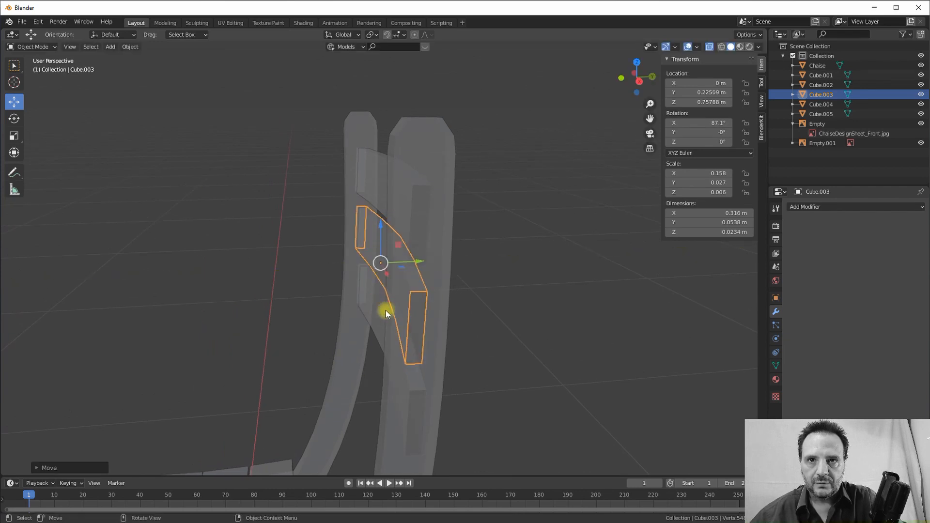
left_click(396, 321)
left_click_drag(416, 329, 411, 330)
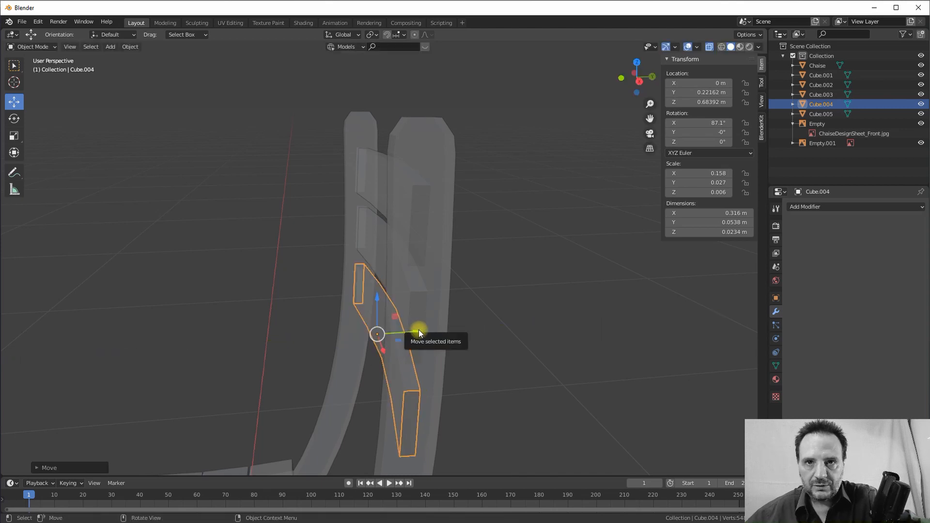
Rotate the lowest backrest slat slightly about X, and tilt the middle slat to about 86.5° on X.
key("r")
key("x")
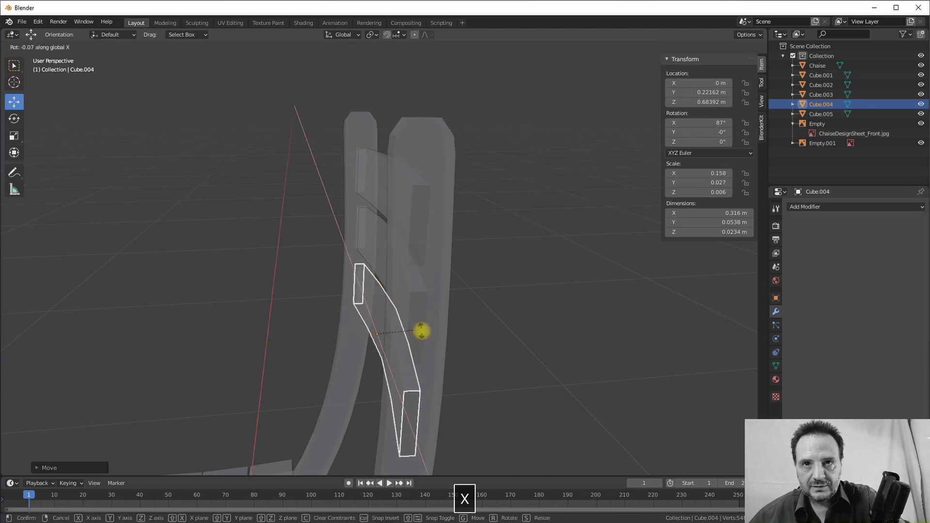
left_click(424, 332)
left_click(371, 247)
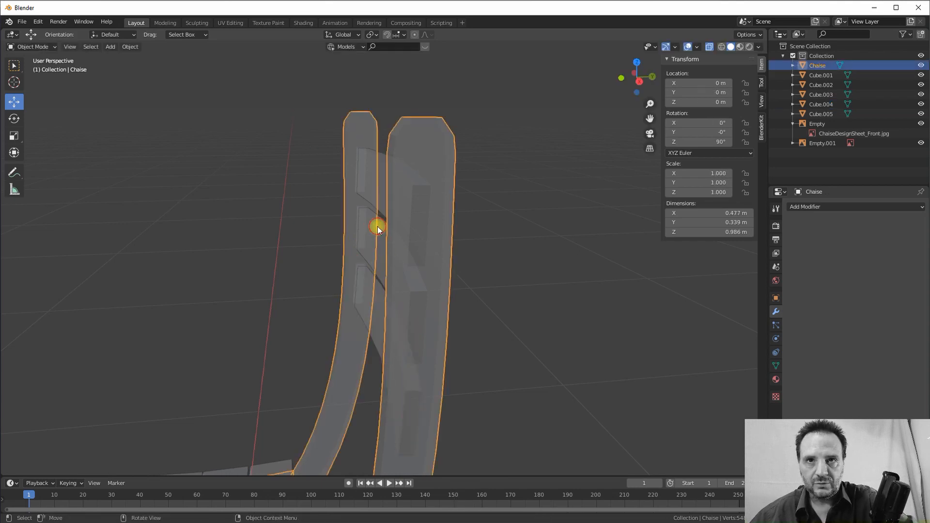
left_click(378, 228)
key("r")
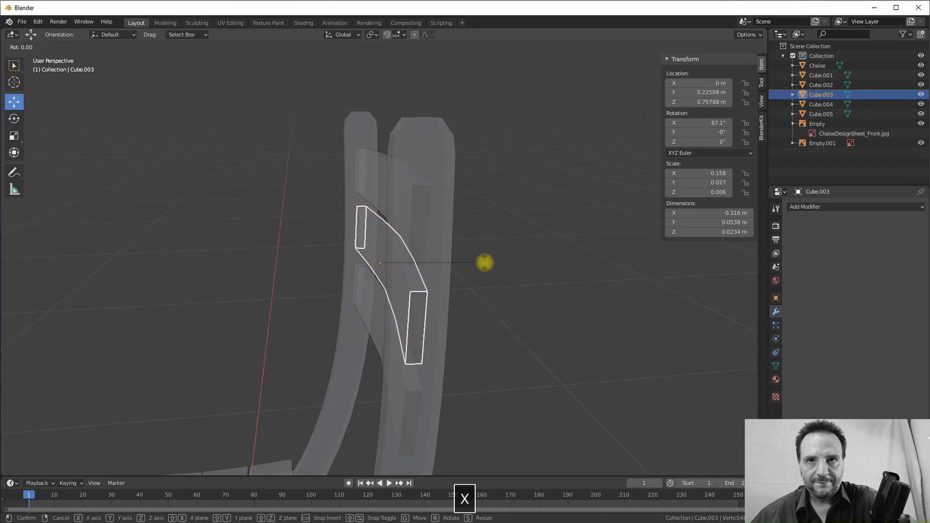
key("x")
left_click(487, 264)
Select the spare slat below the seat and scale it along Z to narrow it to about 0.032 m.
scroll(437, 275, "down", 2)
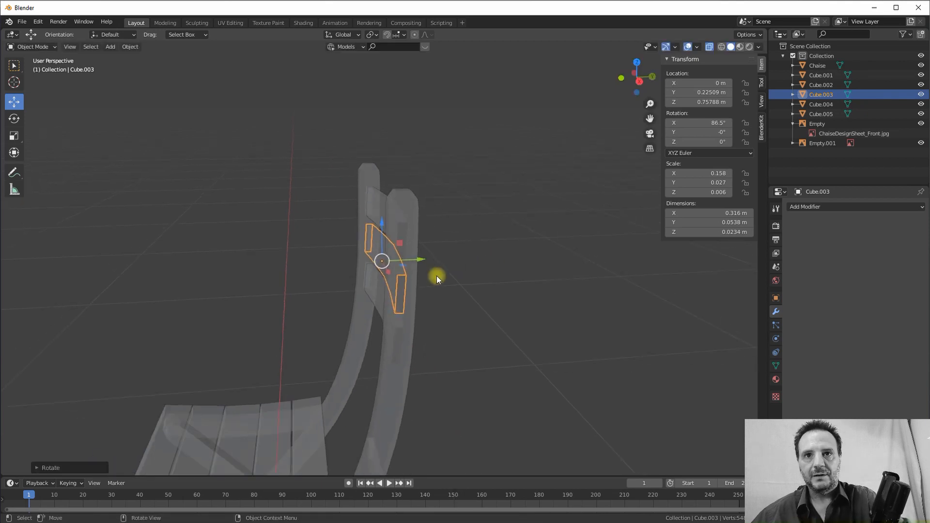
middle_click_drag(437, 275, 408, 220)
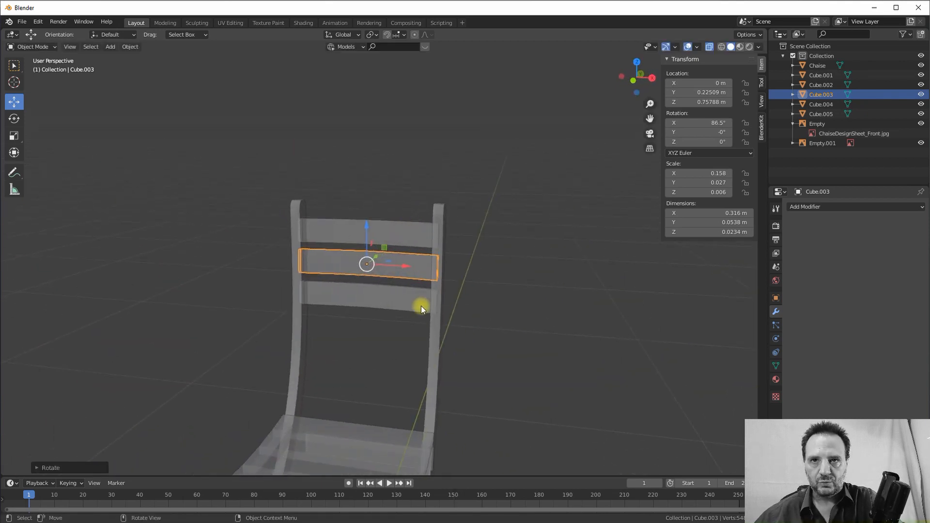
scroll(408, 310, "down", 3)
middle_click_drag(409, 310, 417, 365)
left_click(378, 385)
key("s")
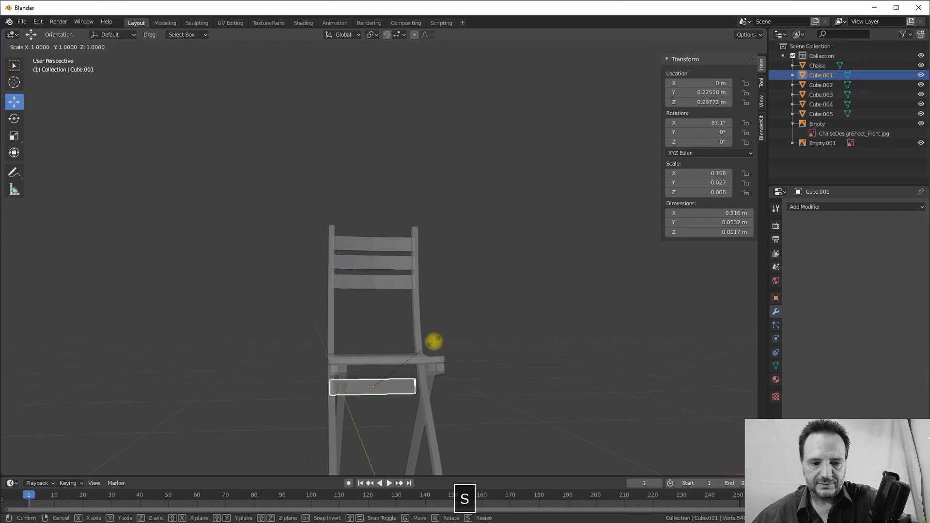
key("z")
left_click(417, 371)
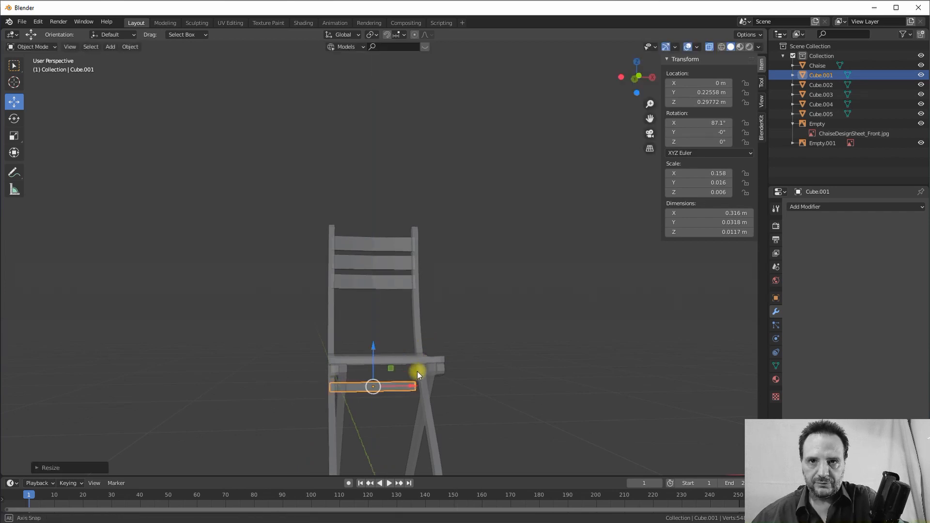
Move the narrowed slat to the lower back legs, at about Z 0.039 m and Y 0.187 m.
middle_click_drag(417, 371, 354, 330)
scroll(354, 360, "down", 2)
scroll(369, 333, "up", 1)
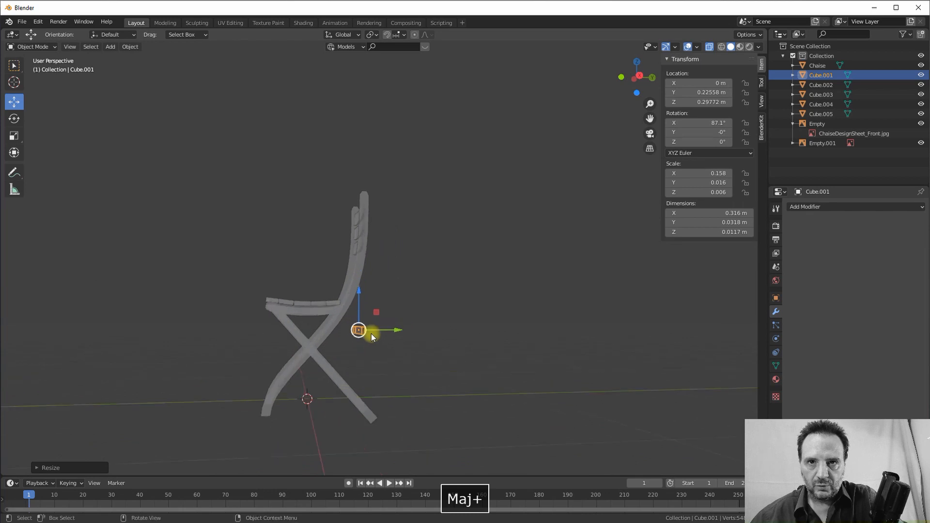
scroll(370, 333, "up", 2)
left_click_drag(349, 324, 355, 390)
middle_click_drag(356, 368, 355, 238, "shift")
scroll(365, 314, "up", 2)
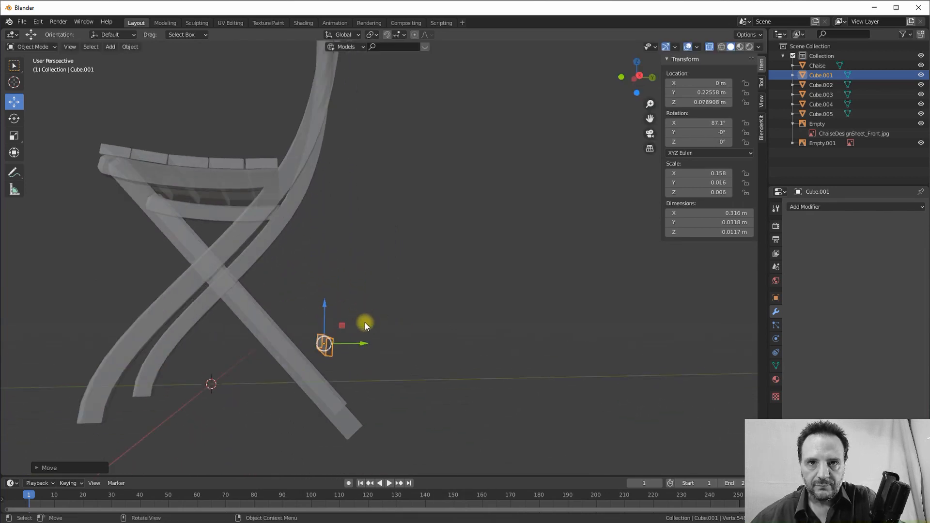
left_click_drag(328, 313, 348, 332)
middle_click_drag(339, 332, 329, 340)
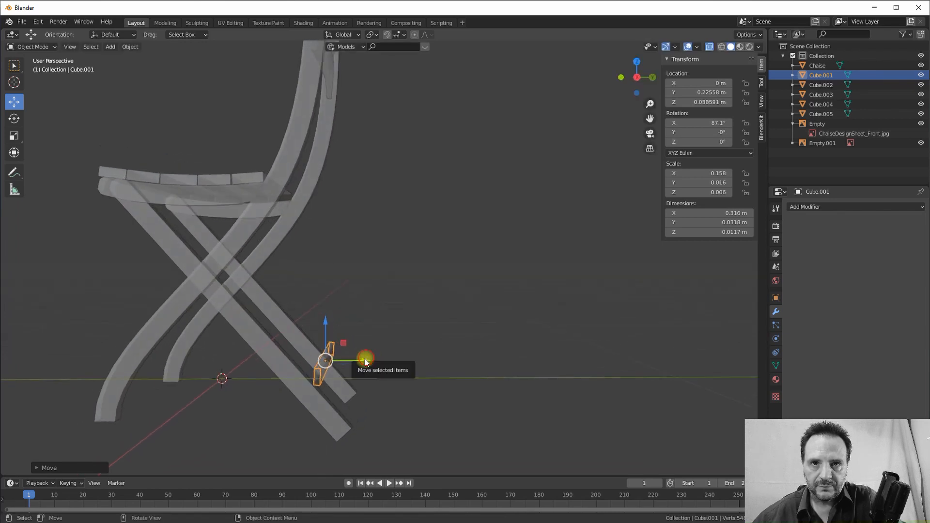
left_click_drag(365, 361, 352, 347)
Scale the crossbar along X to about 0.265 m so it fits between the back legs.
middle_click_drag(351, 348, 476, 345)
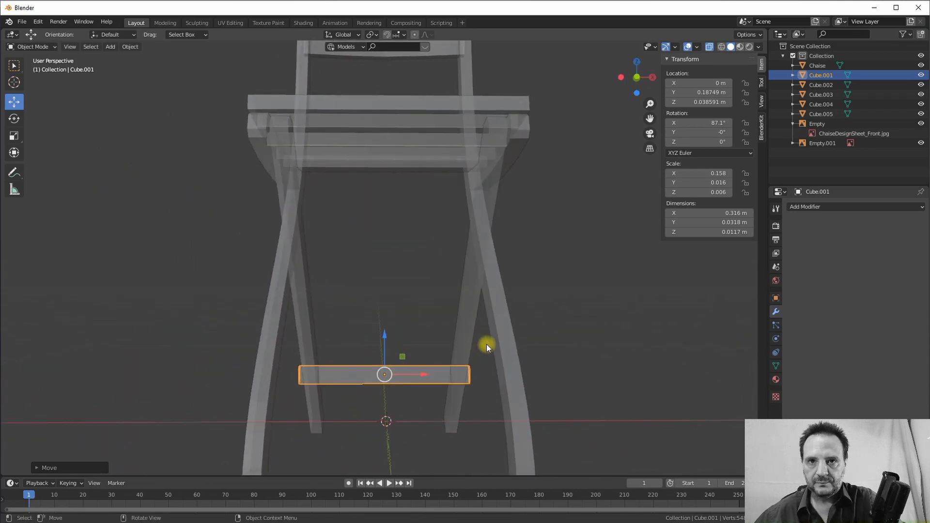
key("s")
key("x")
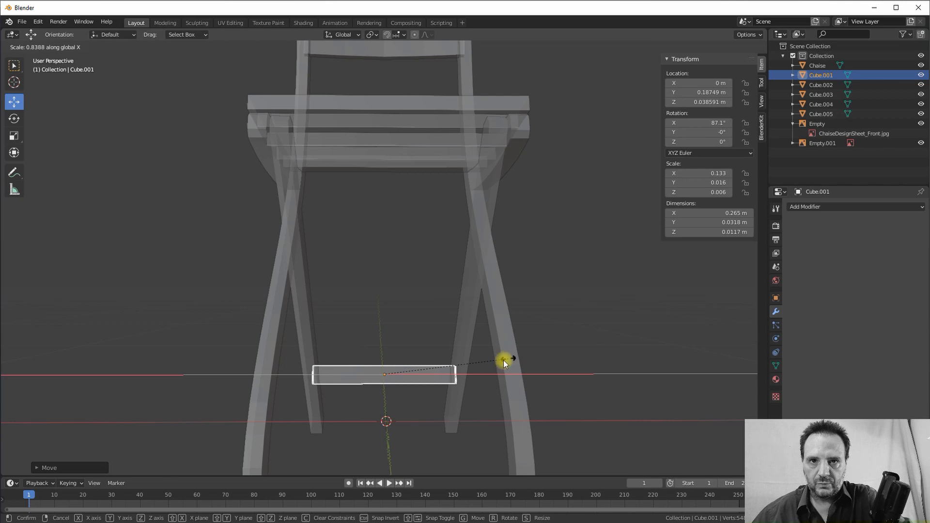
left_click(504, 359)
Try tilting the crossbar about X to match the back legs, at about 127° and at 42°.
middle_click_drag(504, 359, 409, 333)
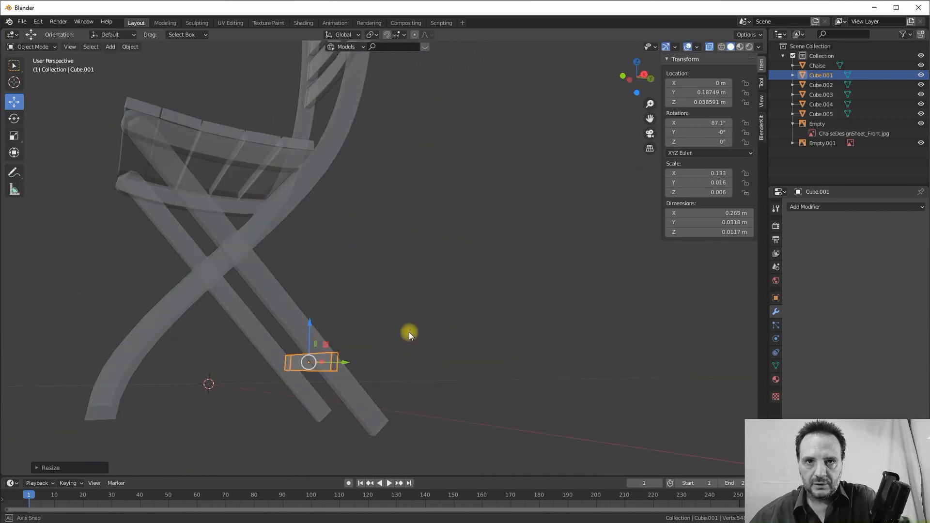
key("r")
key("x")
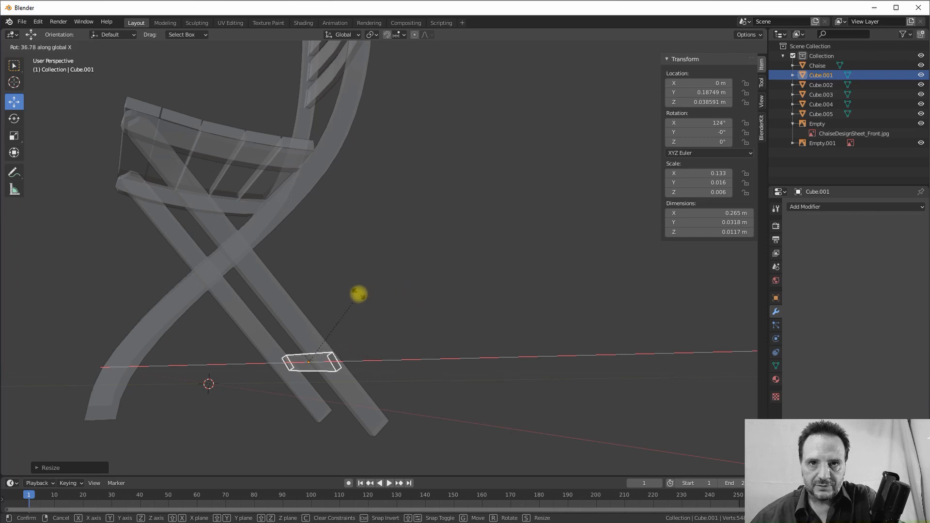
left_click(359, 292)
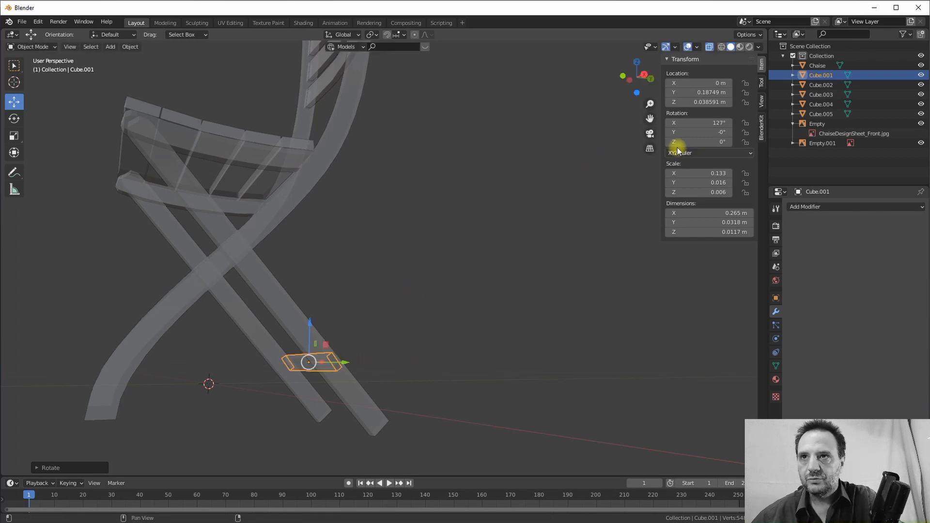
middle_click_drag(403, 240, 426, 254)
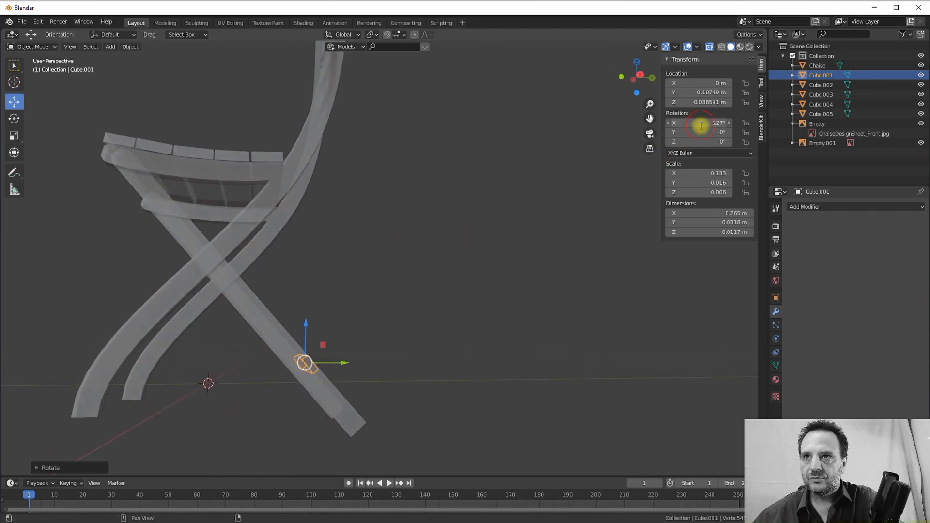
type("42")
key("Return")
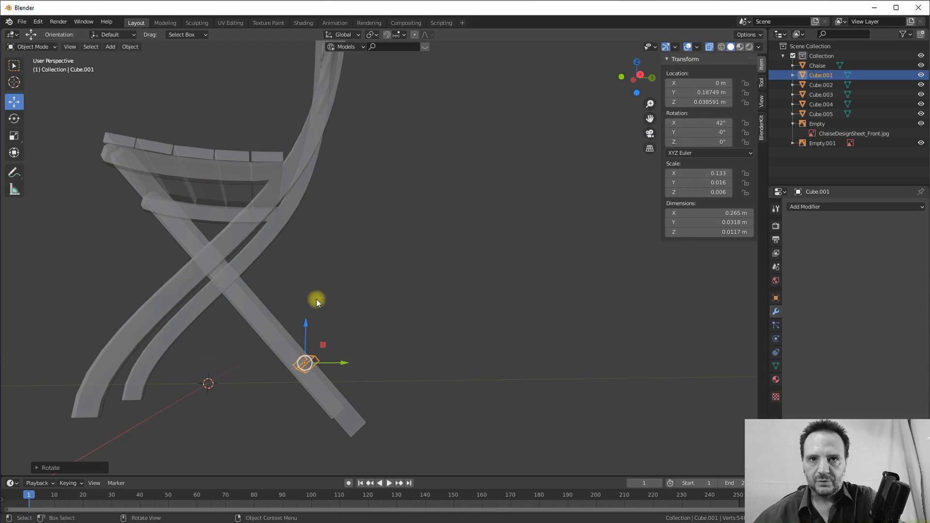
Set the back crossbar's X rotation to -42°.
left_click(698, 124)
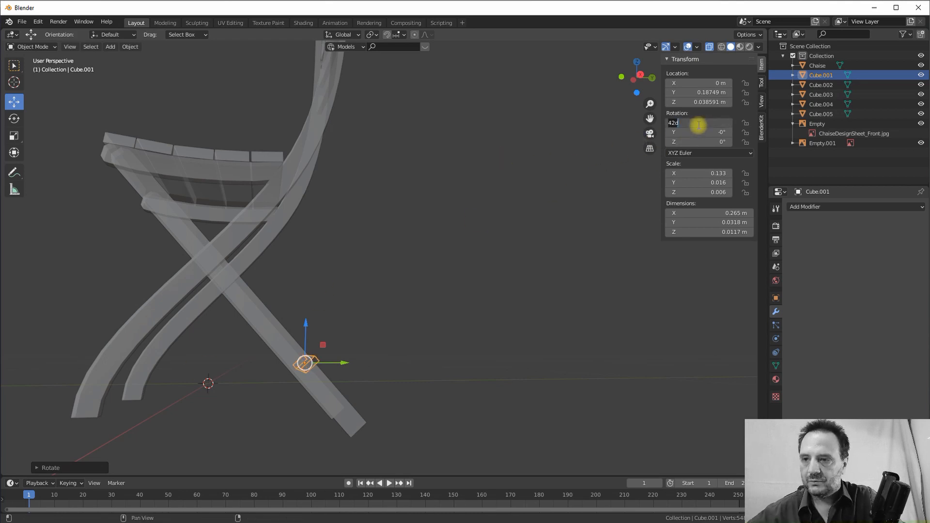
key("BackSpace")
type("-42")
key("Return")
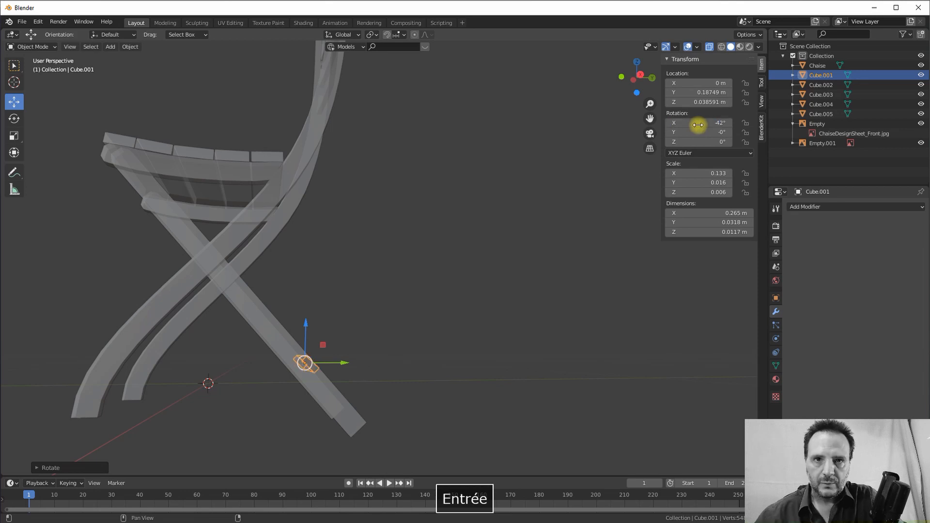
In the right side view, move the crossbar onto the back leg at about Y 0.179 m, Z 0.033 m.
middle_click_drag(329, 291, 339, 283)
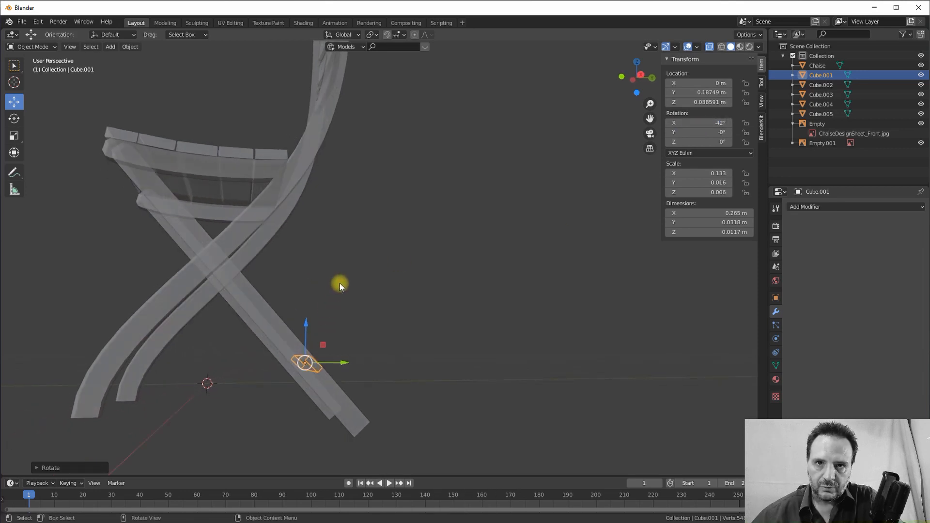
key("KP_3")
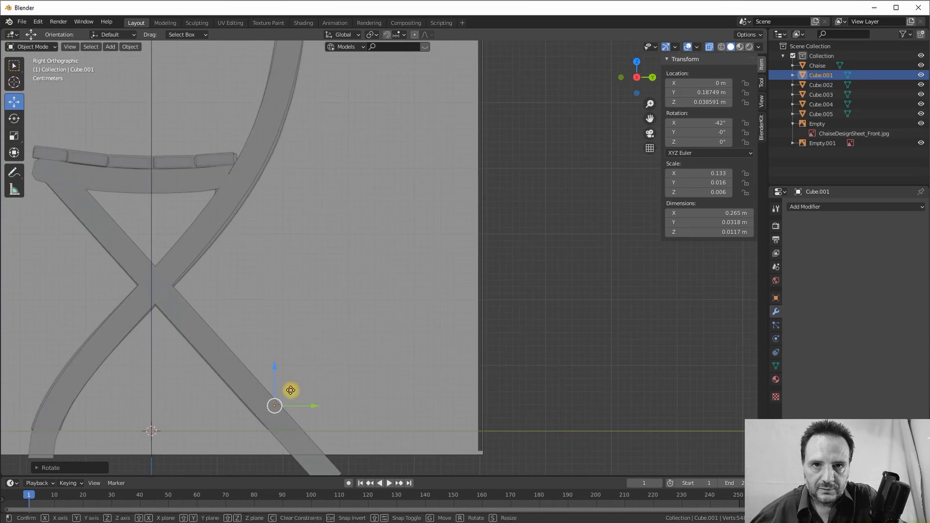
left_click_drag(292, 388, 286, 394)
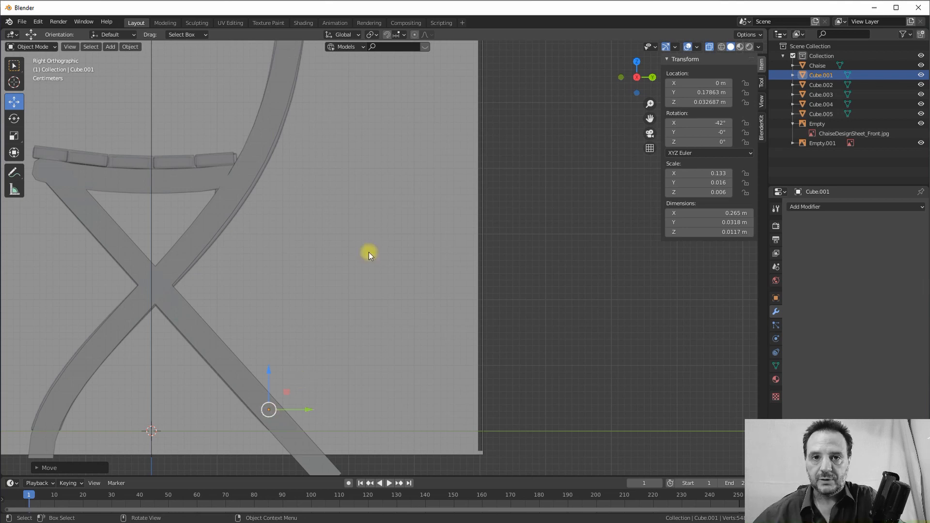
Duplicate the back crossbar and move the copy along Y to about -0.142 m, at the front legs.
middle_click_drag(367, 252, 364, 365)
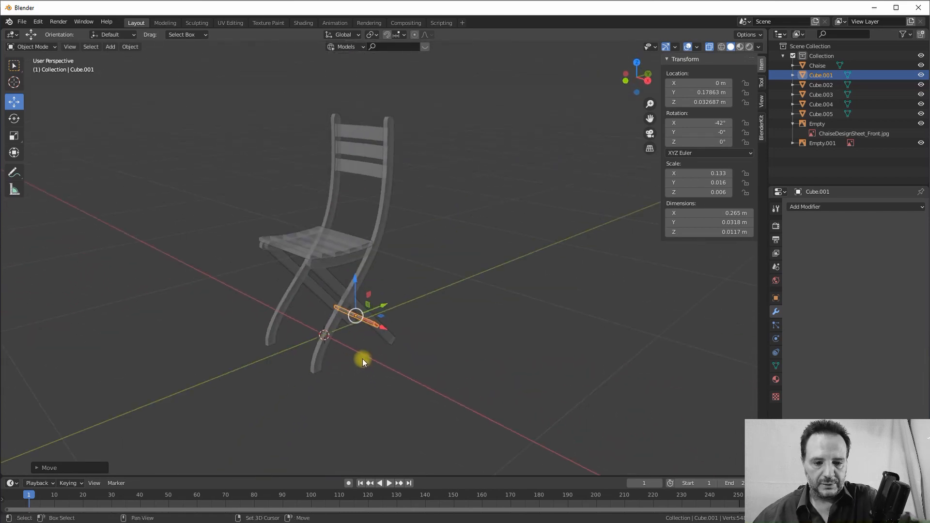
key("shift+d")
right_click(382, 322)
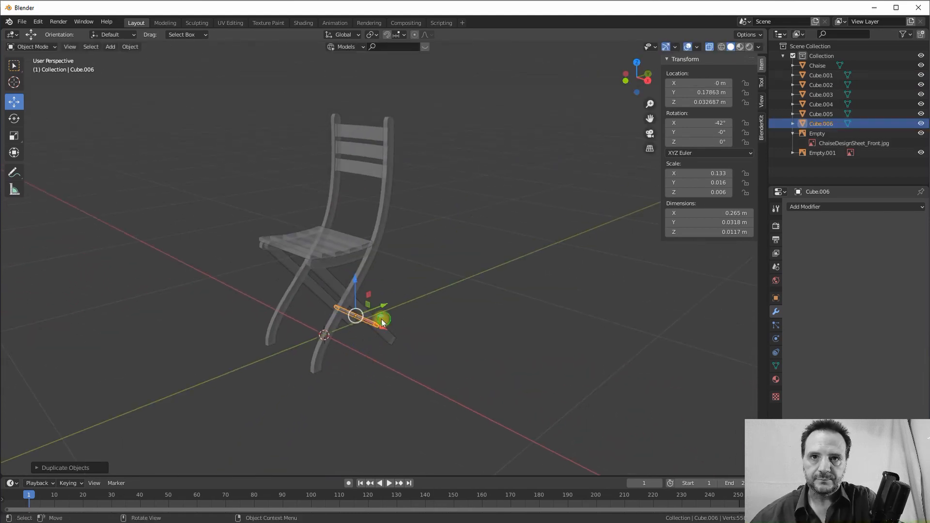
middle_click_drag(382, 322, 383, 303)
left_click_drag(383, 304, 310, 314)
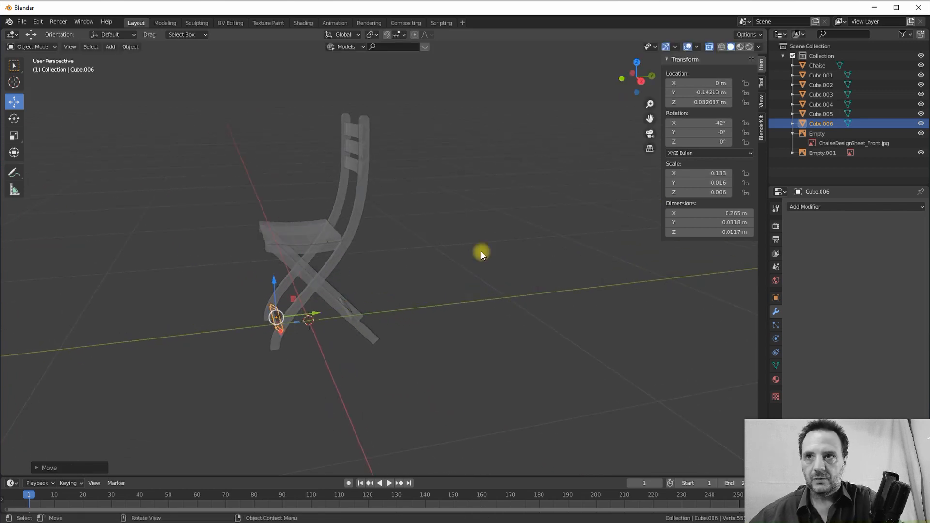
Reset the front crossbar's X rotation to 0° and rotate it about X to about 59.4° to follow the front legs.
left_click(700, 123)
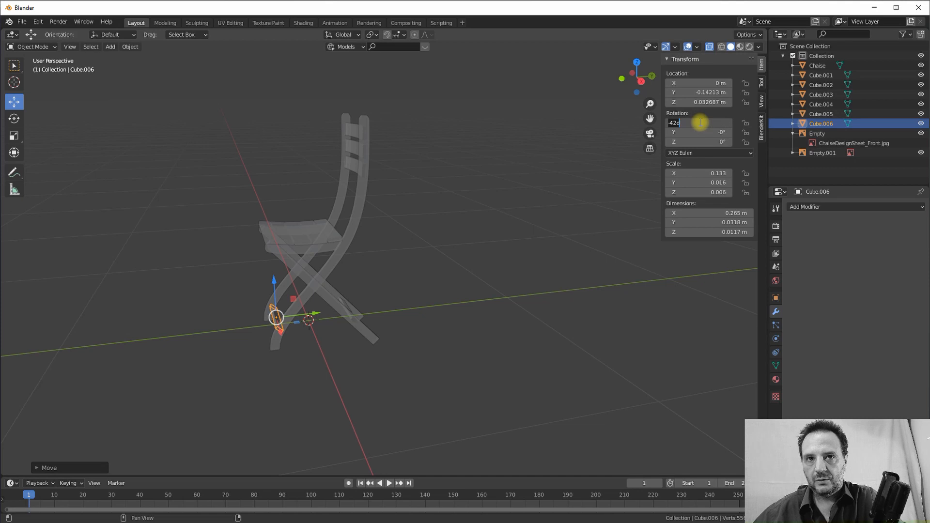
type("0")
key("Return")
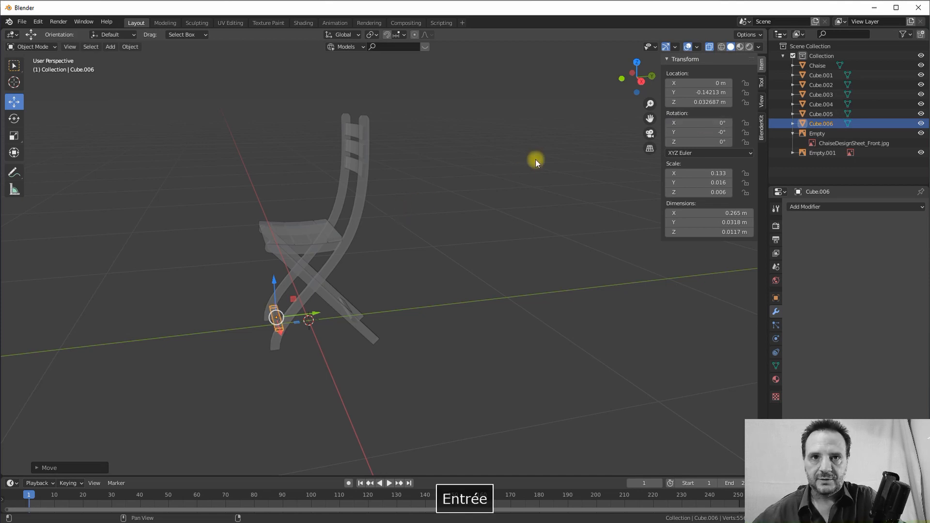
middle_click_drag(308, 240, 339, 275)
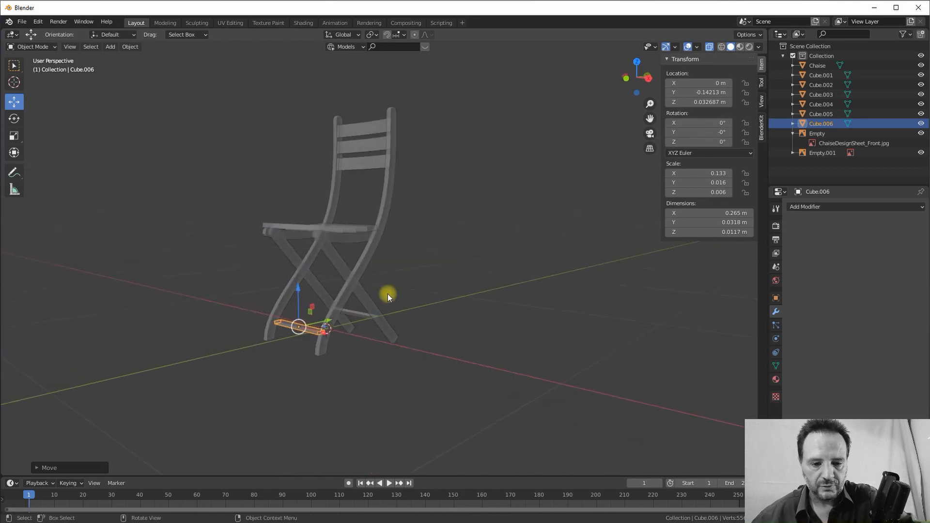
key("r")
key("x")
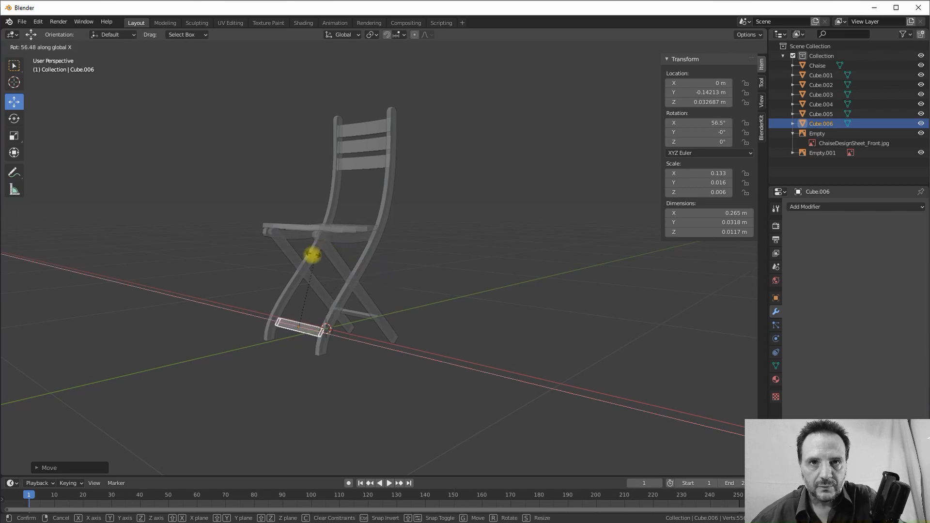
left_click(317, 309)
Lengthen the front crossbar by scaling it along X to about 0.326 m so its ends meet both front legs.
scroll(312, 323, "up", 8)
middle_click_drag(213, 289, 336, 126, "shift")
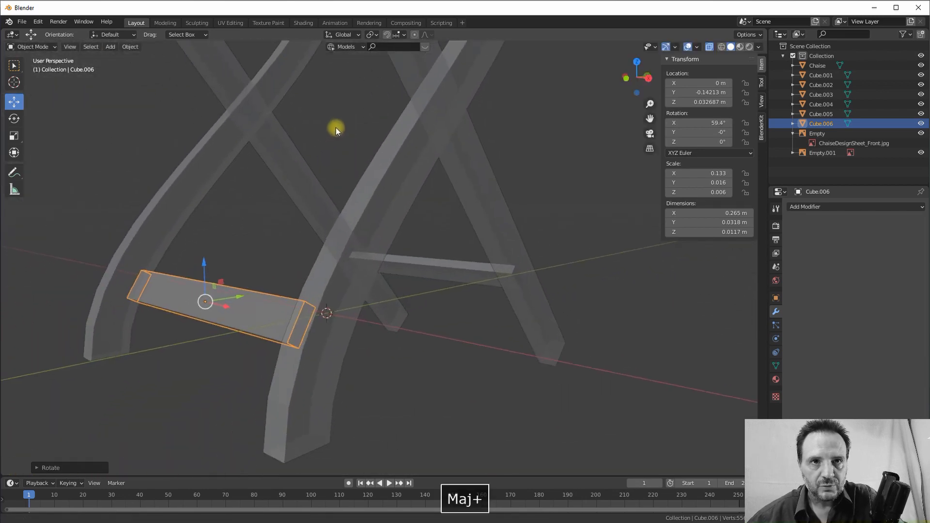
middle_click_drag(256, 190, 287, 219)
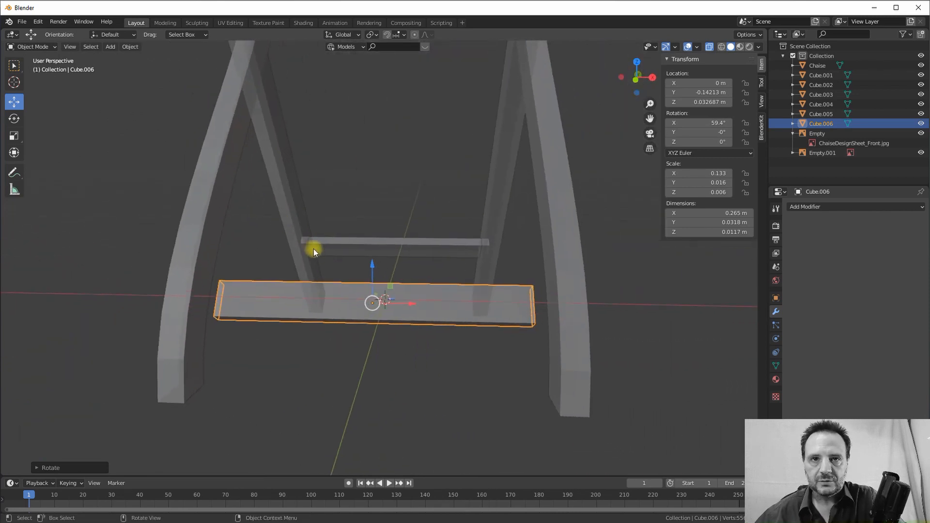
key("s")
key("x")
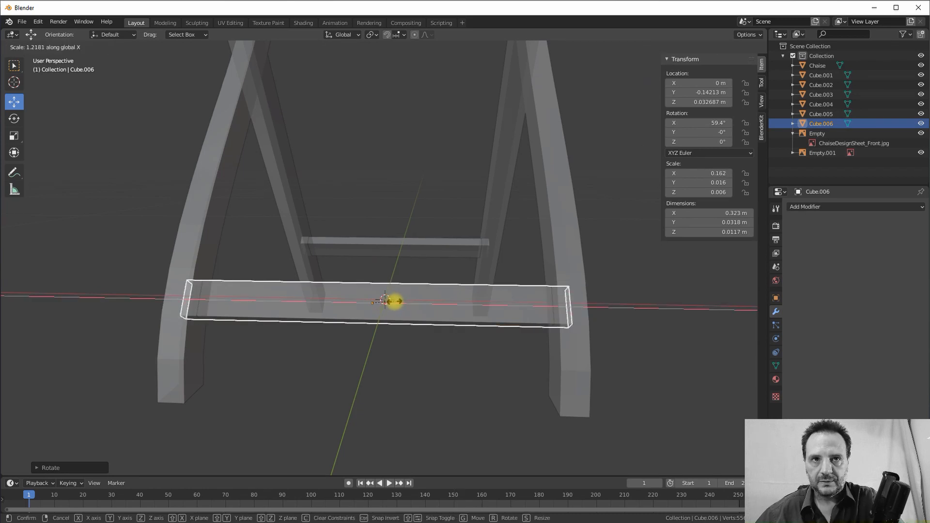
left_click(397, 302)
middle_click_drag(391, 315, 402, 312)
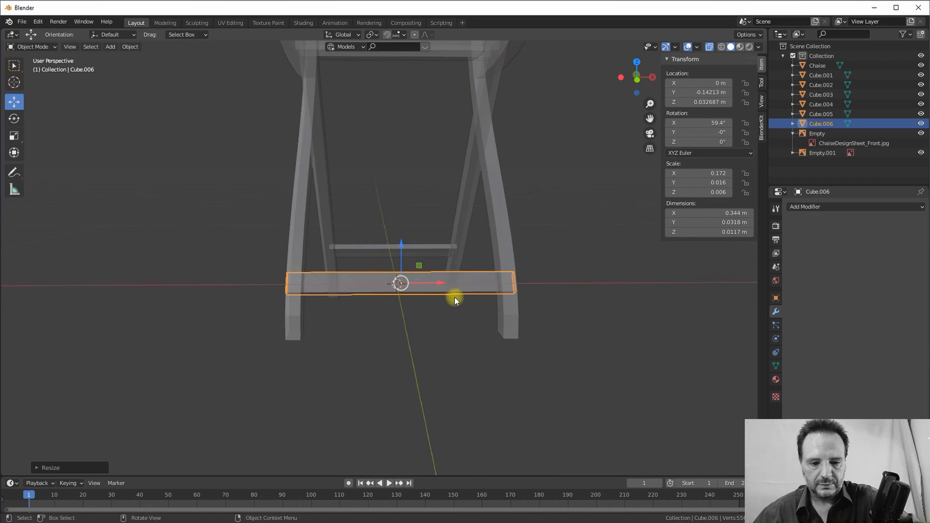
key("s")
key("x")
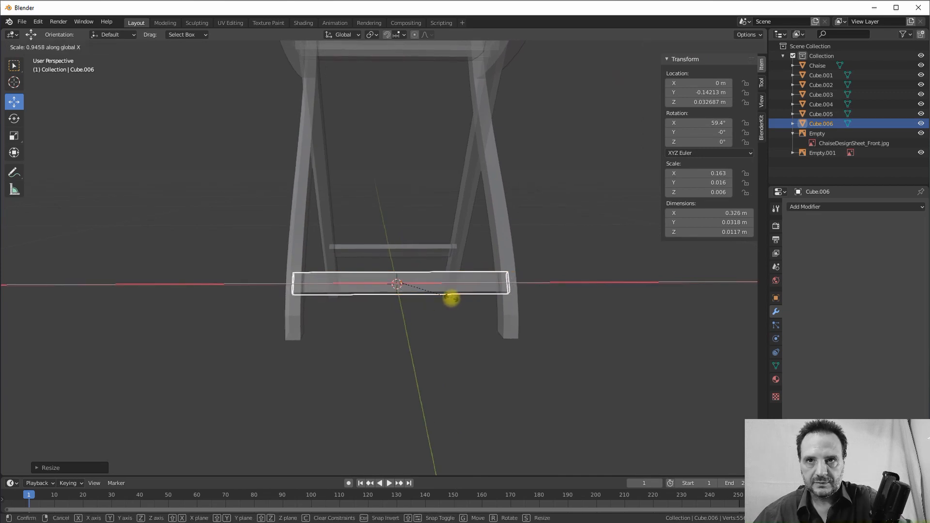
left_click(453, 296)
Turn off X-ray display so the chair is shown in opaque solid shading.
mouse_move(455, 291)
middle_mouse_down()
mouse_move(397, 307)
mouse_move(383, 284)
mouse_move(363, 281)
mouse_move(387, 262)
middle_mouse_up()
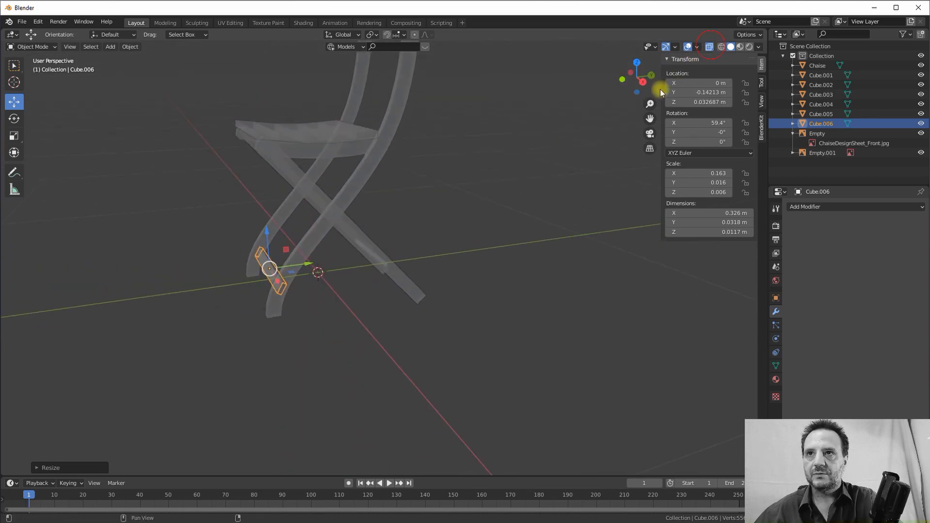
left_click(710, 47)
middle_click_drag(245, 289, 409, 183)
scroll(406, 259, "up", 2)
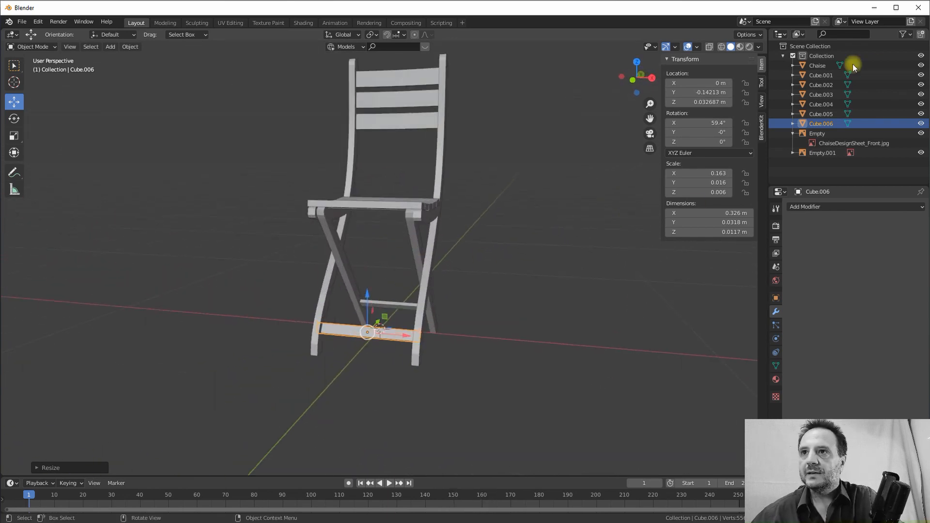
Join Chaise and Cube.001 through Cube.006 into a single mesh, keeping Cube.006 as the active object.
left_click(823, 111, "shift")
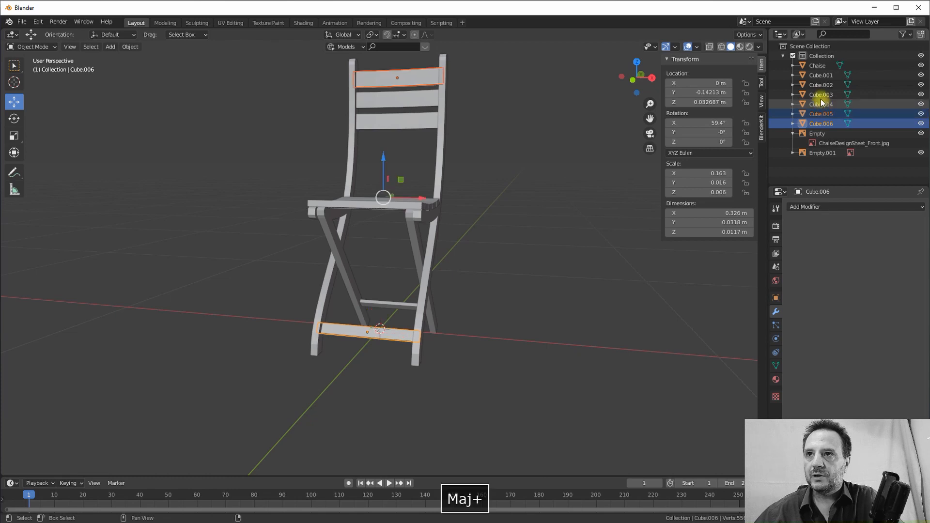
left_click(821, 103, "shift")
left_click(818, 94, "shift")
left_click(817, 82, "shift")
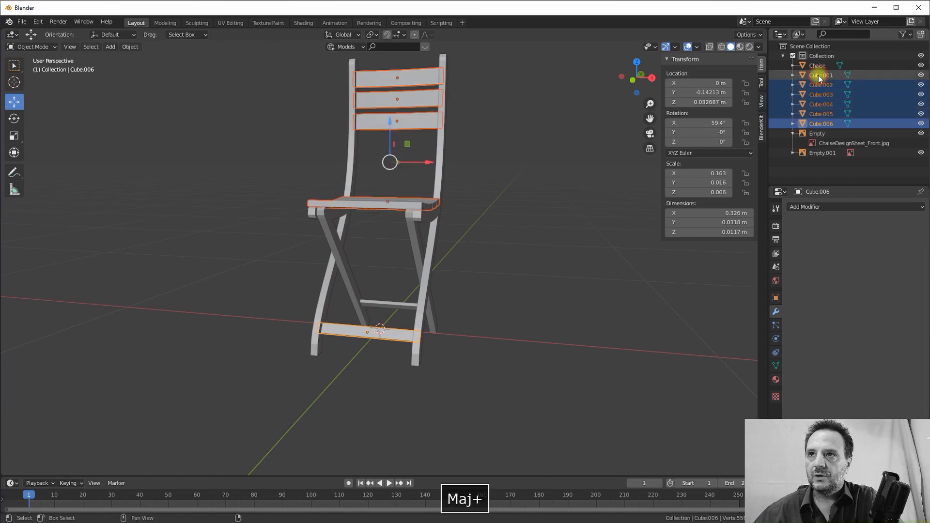
left_click(818, 75, "shift")
left_click(812, 66, "shift")
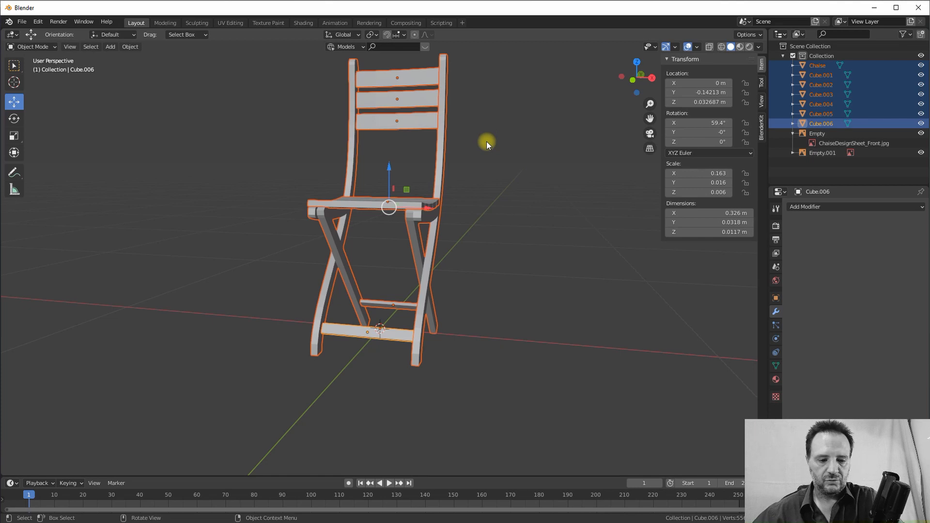
key("ctrl+j")
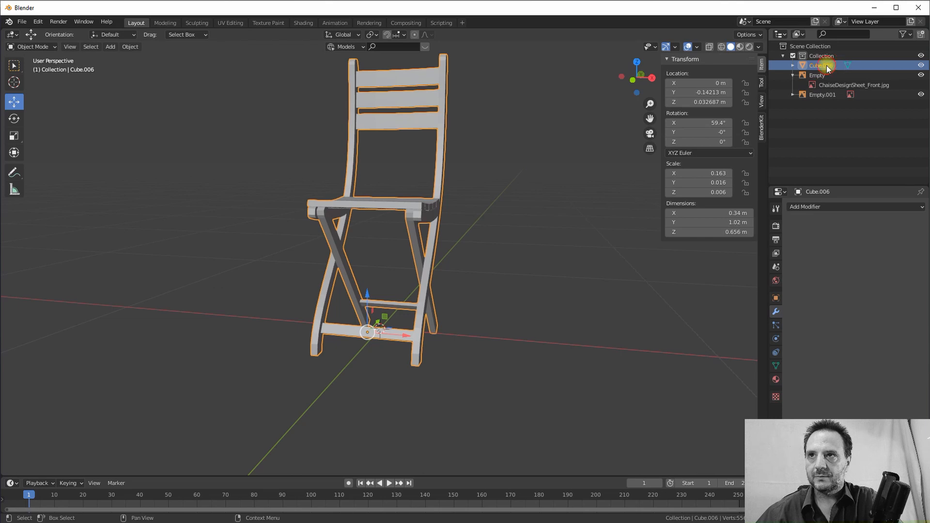
Rename the joined chair object as Chaise.
left_click(536, 193)
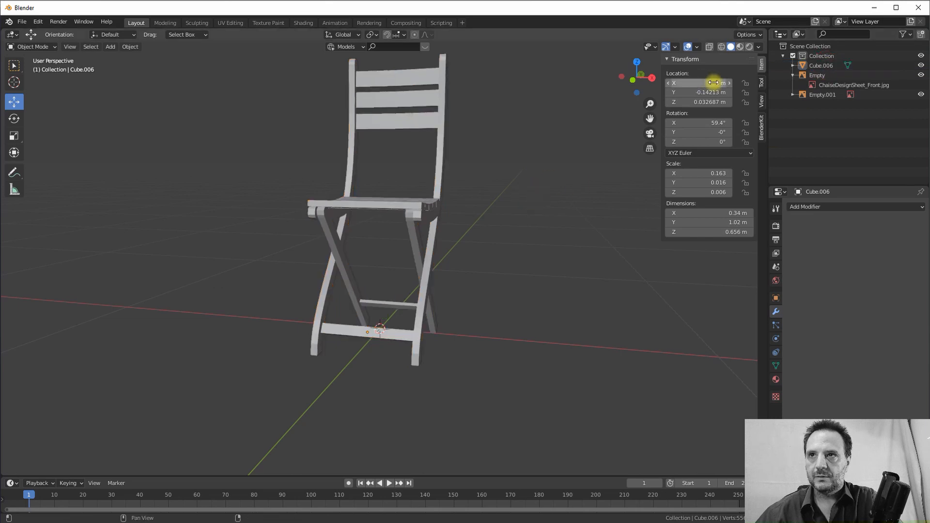
left_click(820, 67)
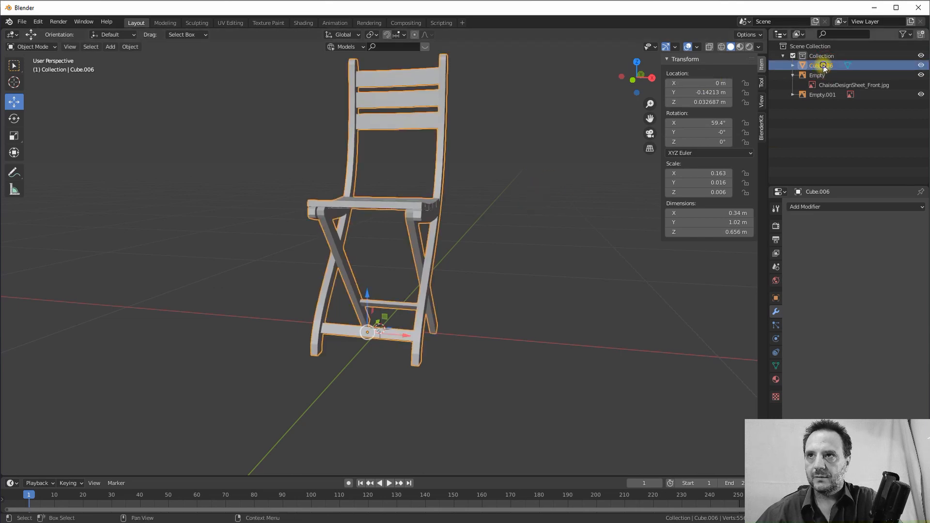
right_click(821, 66)
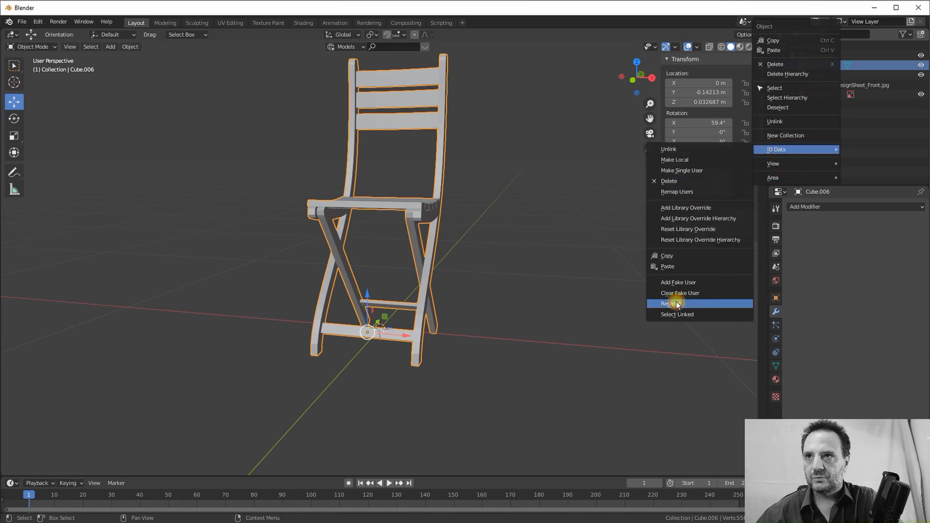
left_click(678, 303)
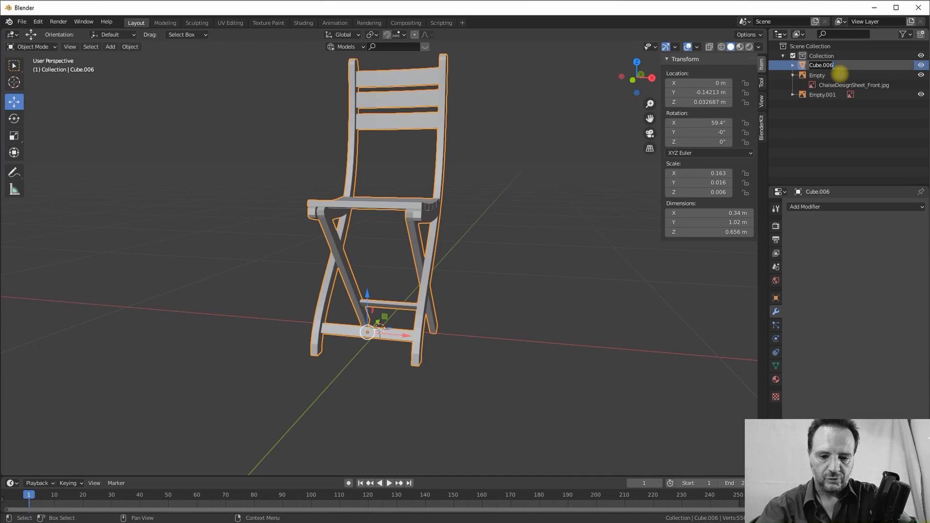
type("CH")
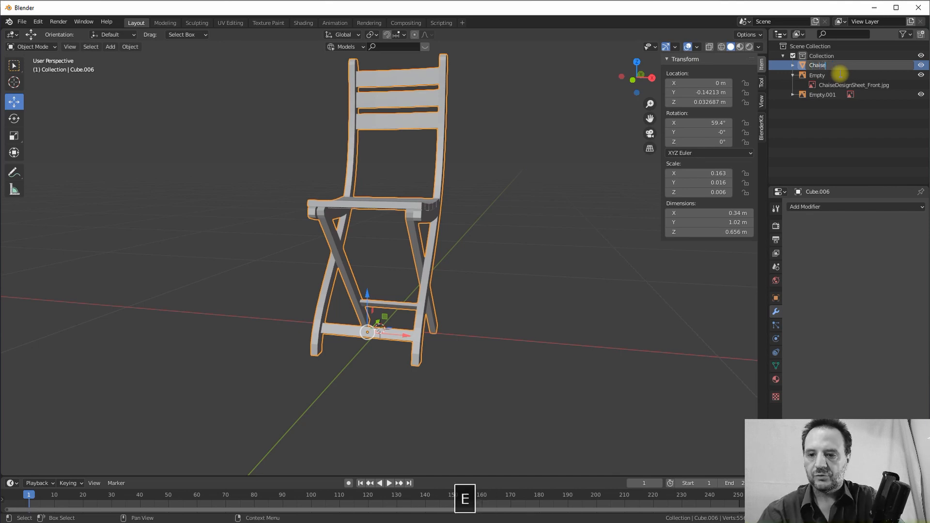
type("aise")
key("Return")
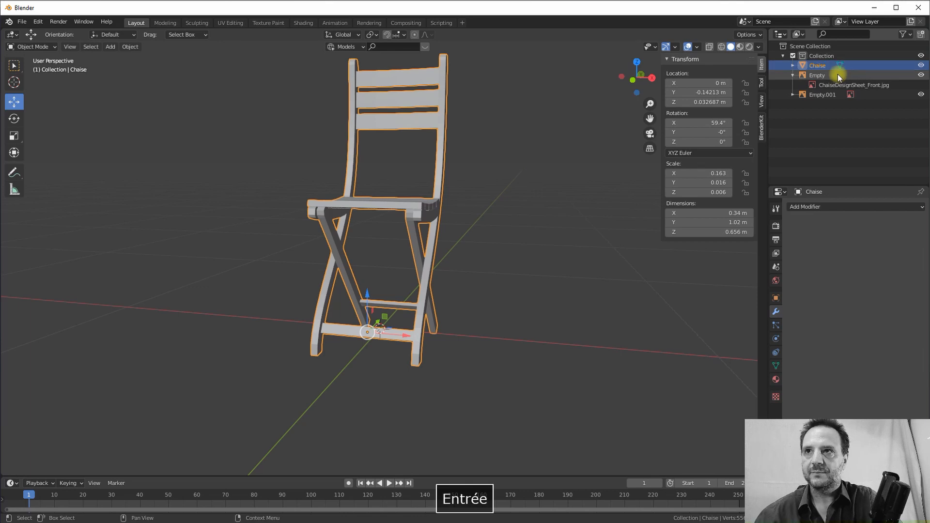
In Edit Mode, widen the chair's entire mesh along X to about 0.381 m, then return to Object Mode.
middle_click_drag(458, 166, 427, 211)
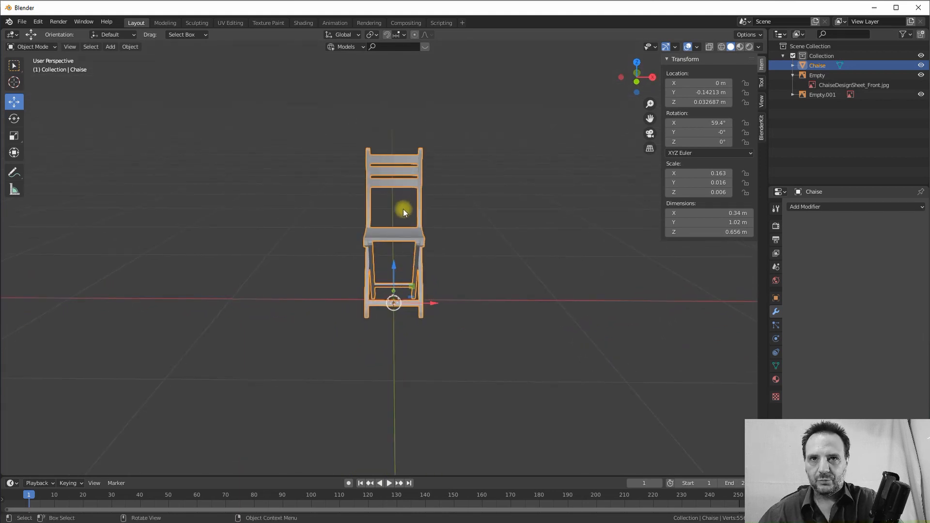
scroll(390, 237, "up", 2)
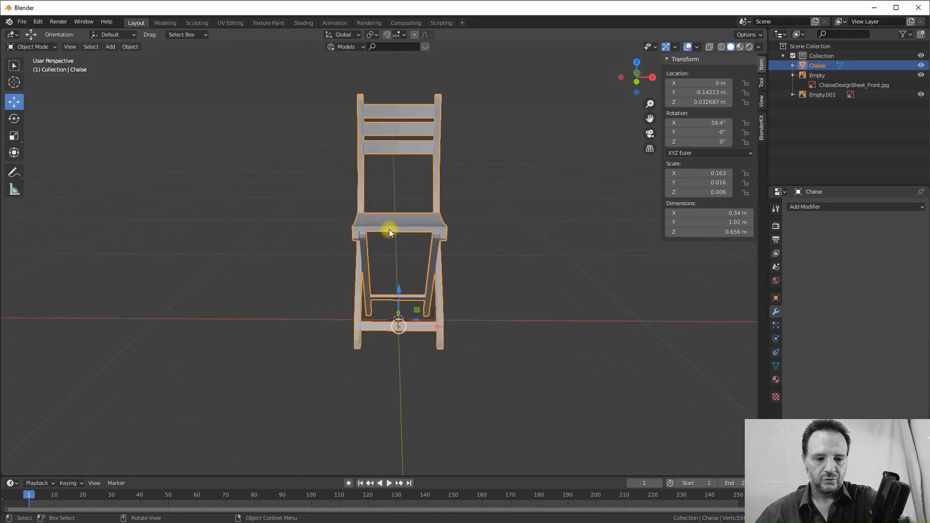
key("Tab")
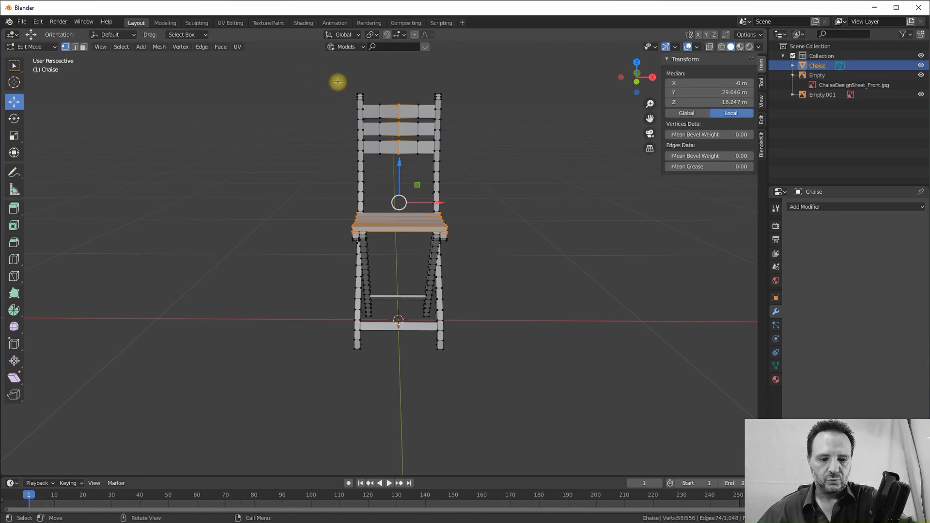
key("a")
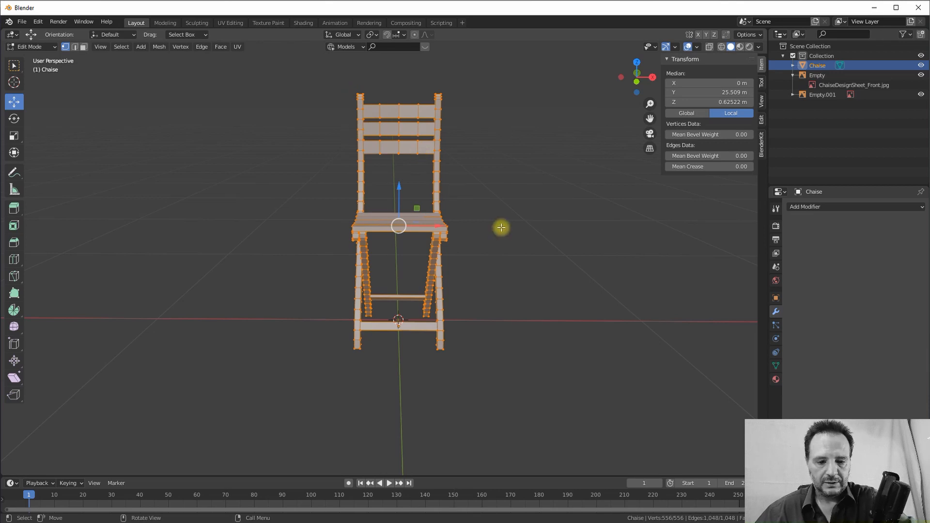
key("s")
key("x")
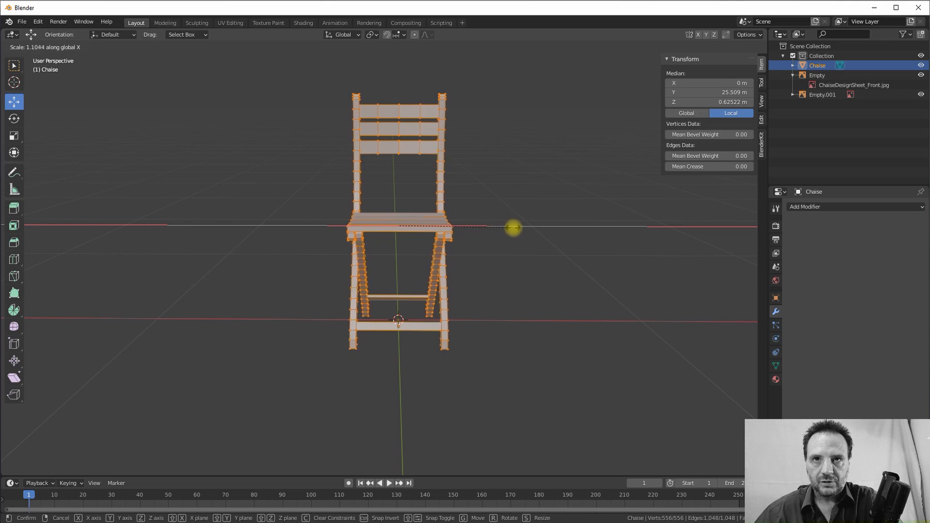
left_click(513, 228)
middle_click_drag(513, 228, 439, 286)
key("Tab")
scroll(414, 231, "up", 5)
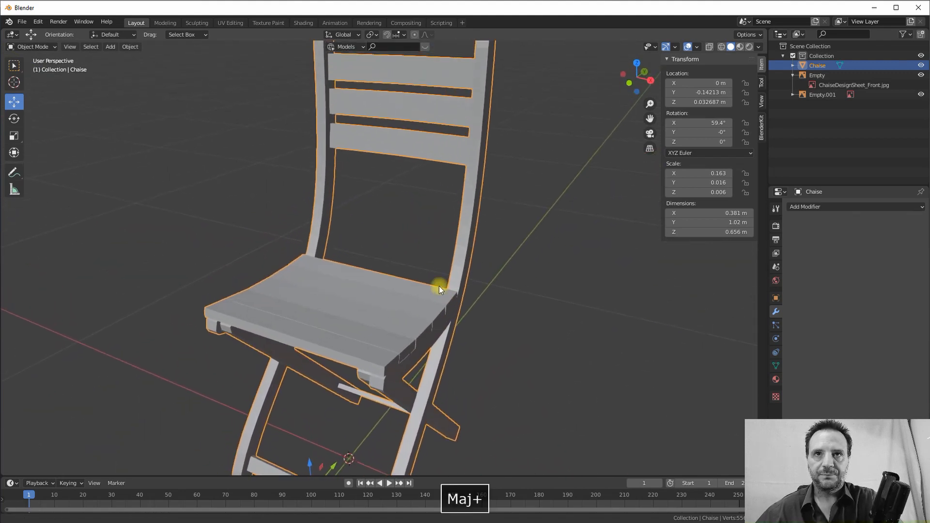
scroll(429, 246, "down", 4)
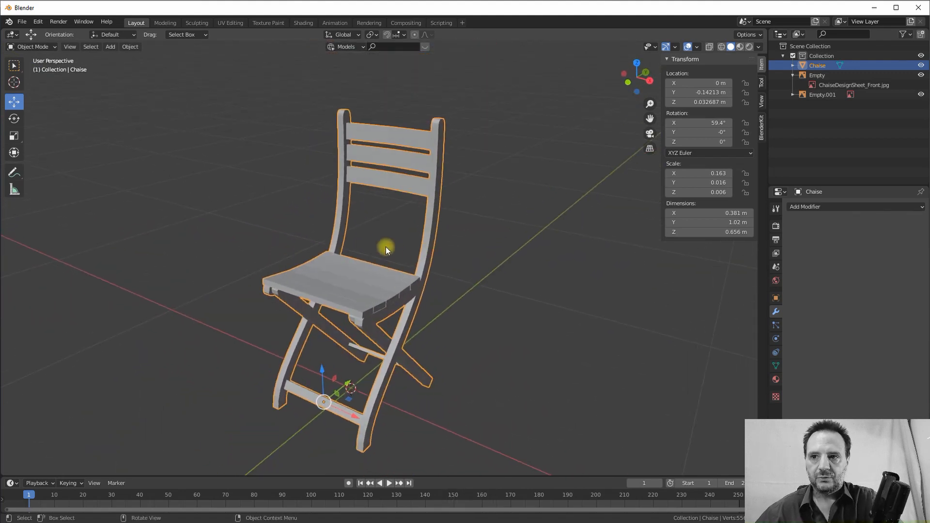
mouse_move(371, 253)
middle_mouse_down()
mouse_move(326, 237)
mouse_move(392, 246)
mouse_move(382, 241)
middle_mouse_up()
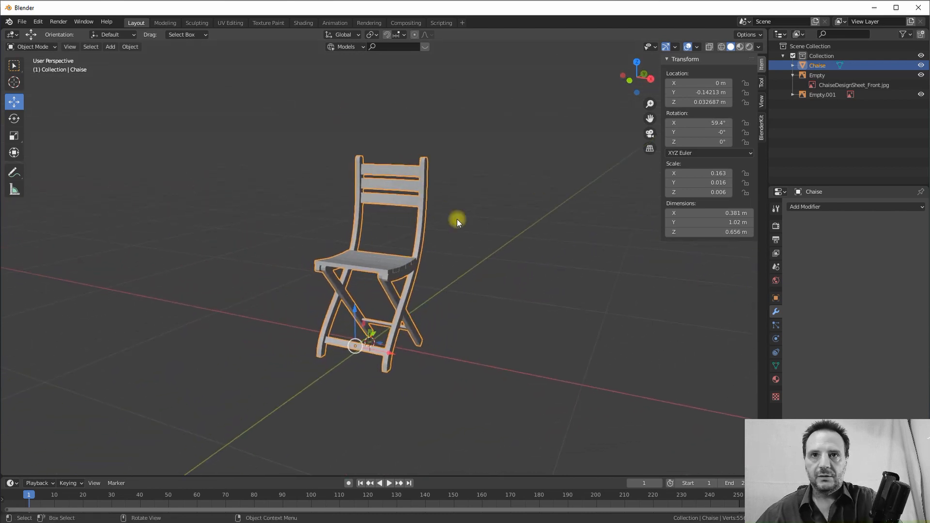
middle_click_drag(293, 135, 356, 177)
scroll(363, 184, "up", 3)
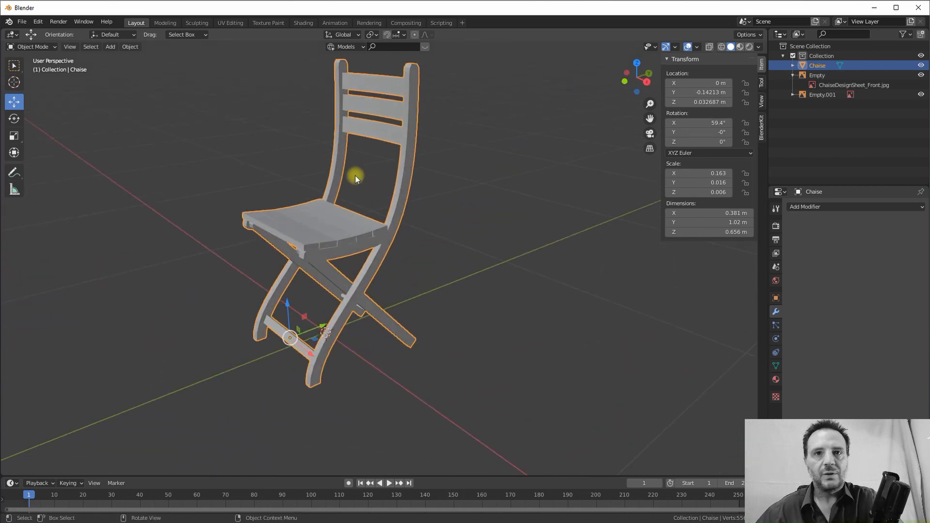